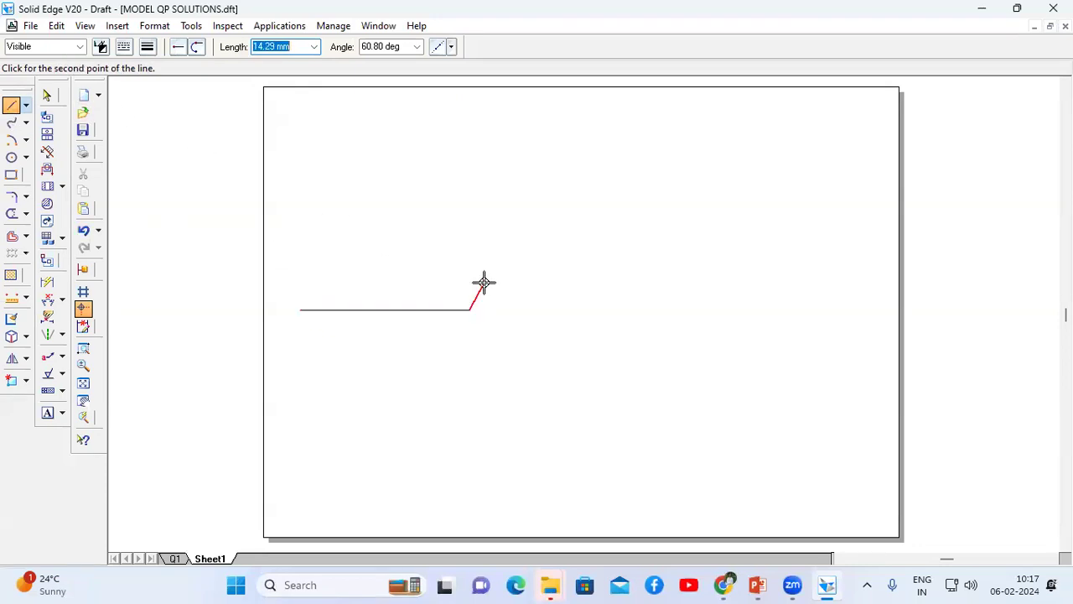
Step: Label the left end of the horizontal reference line X and its right end Y
click(47, 413)
drag(278, 301, 295, 328)
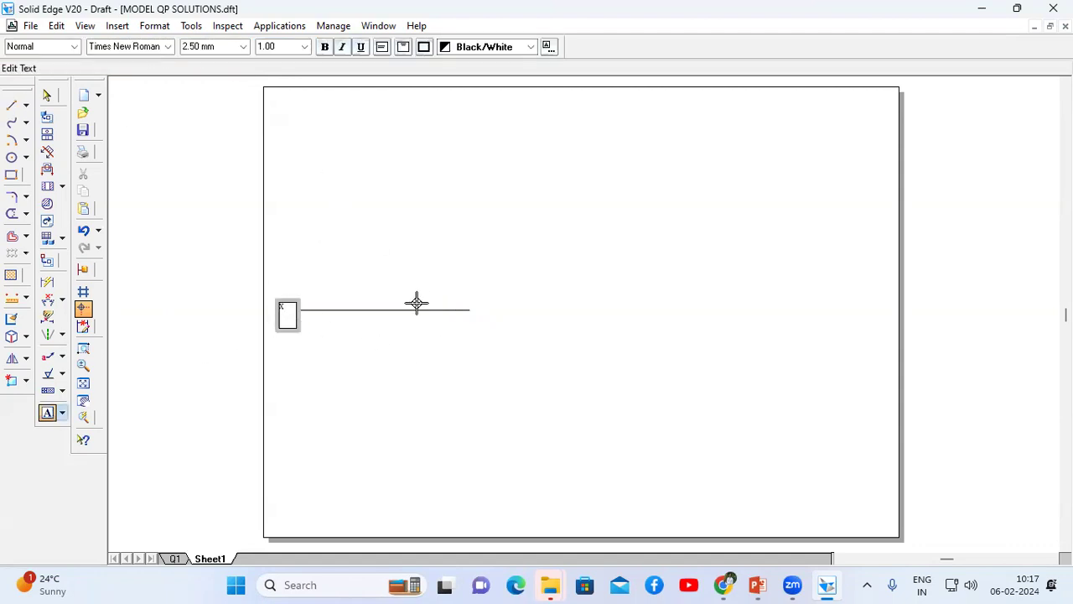
click(475, 309)
drag(472, 305, 482, 321)
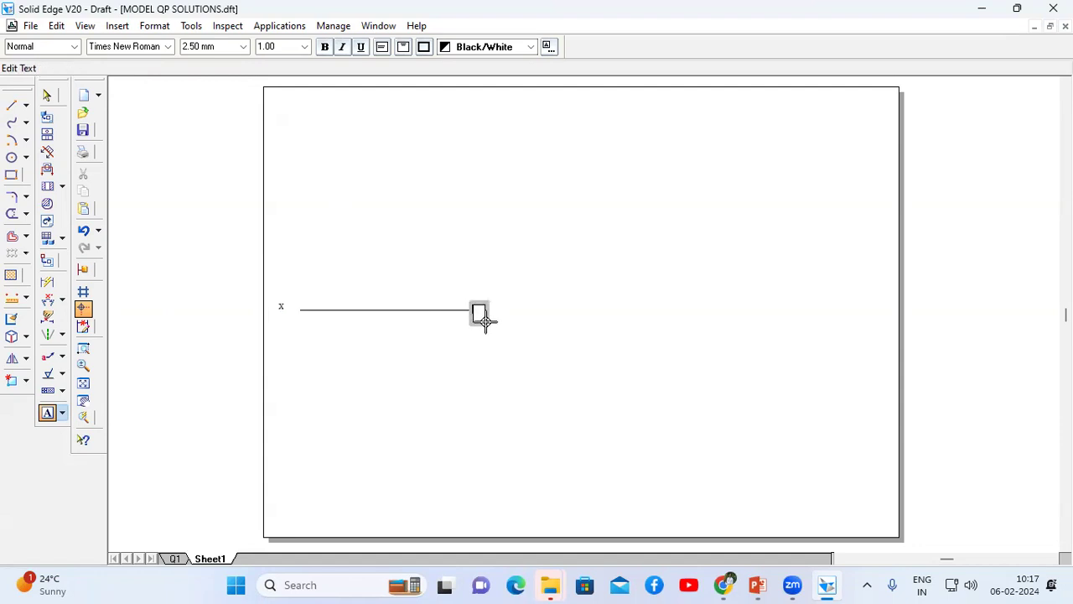
Step: Add the text VP above and HP below the reference line near its X end
click(306, 298)
click(317, 307)
text(VP)
click(305, 321)
drag(299, 318, 316, 333)
Step: Consult the Q2 problem slide in PowerPoint, and draw a 40 mm by 40 mm square at 0 degrees below the XY line
click(756, 584)
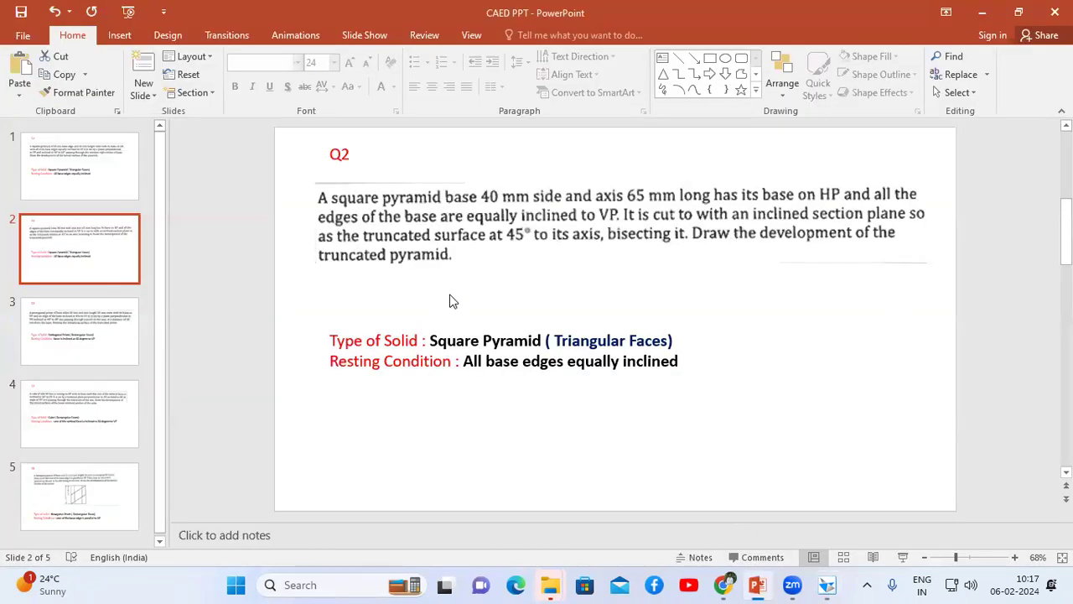
click(827, 584)
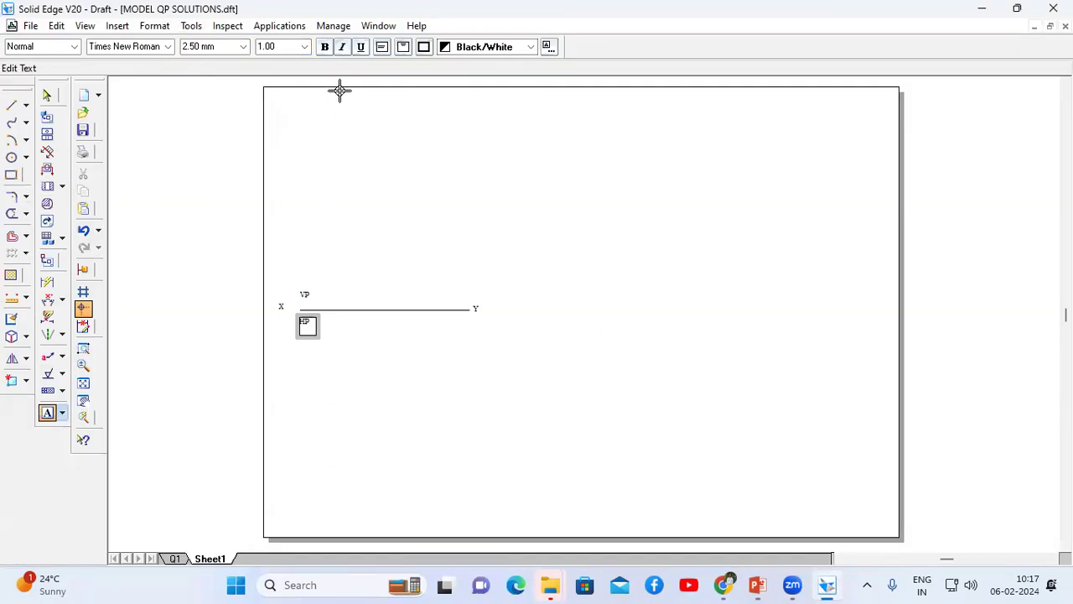
click(12, 175)
click(757, 584)
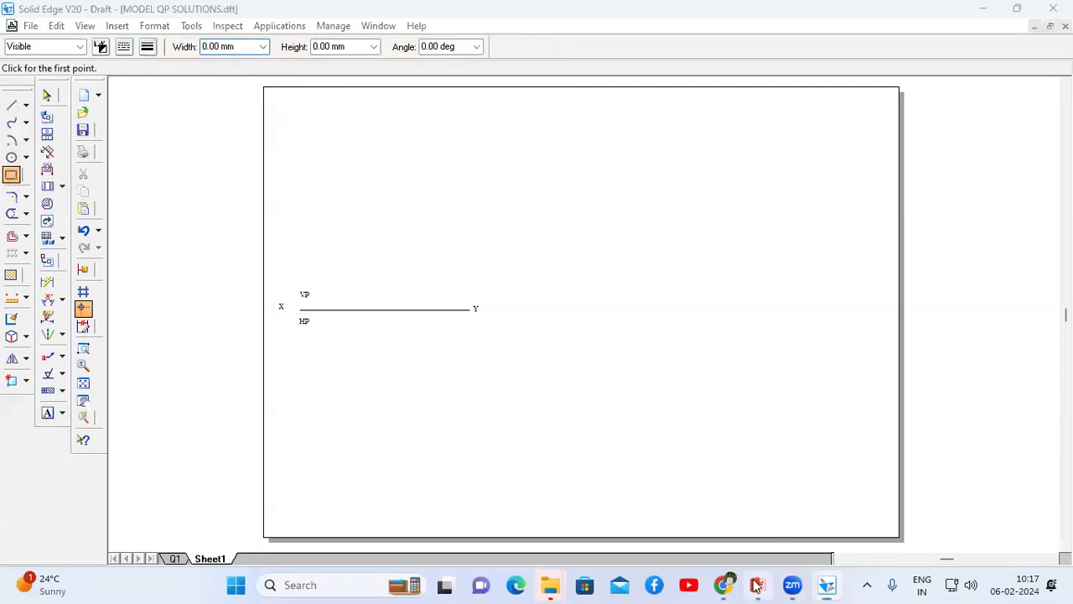
click(827, 584)
click(378, 446)
text(40)
key(Tab)
text(40)
key(Tab)
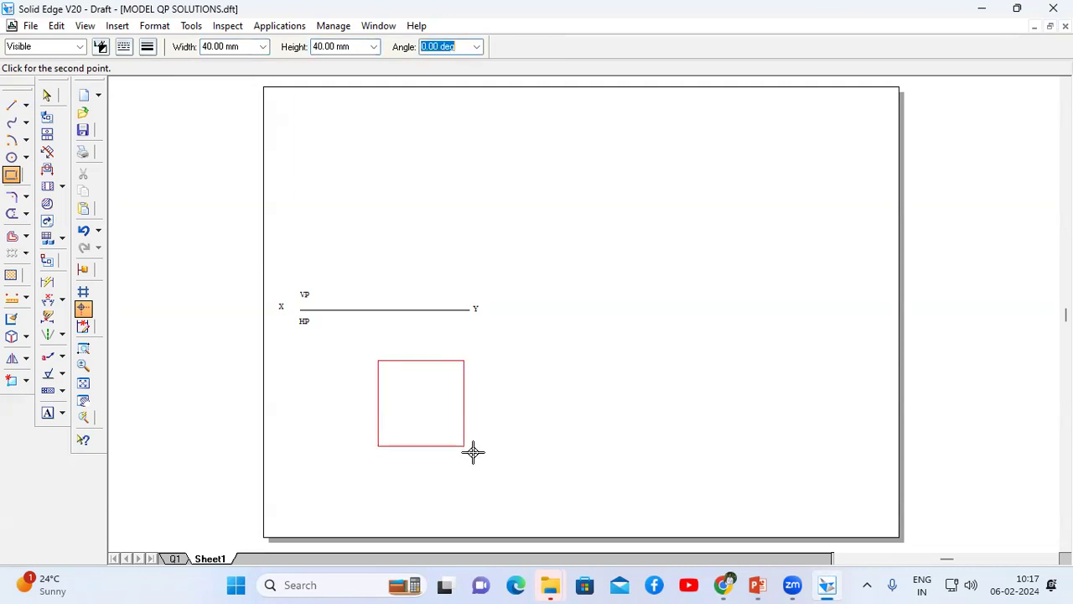
text(0)
key(Return)
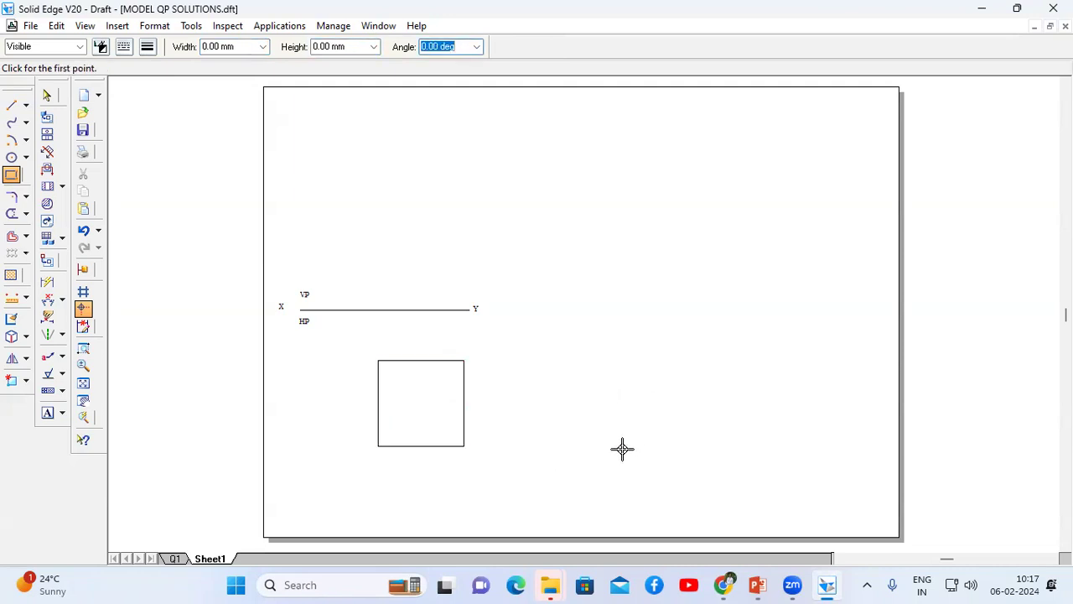
Step: Rotate the whole square 45 degrees clockwise about its lower-left corner so its diagonal lies horizontal
click(757, 584)
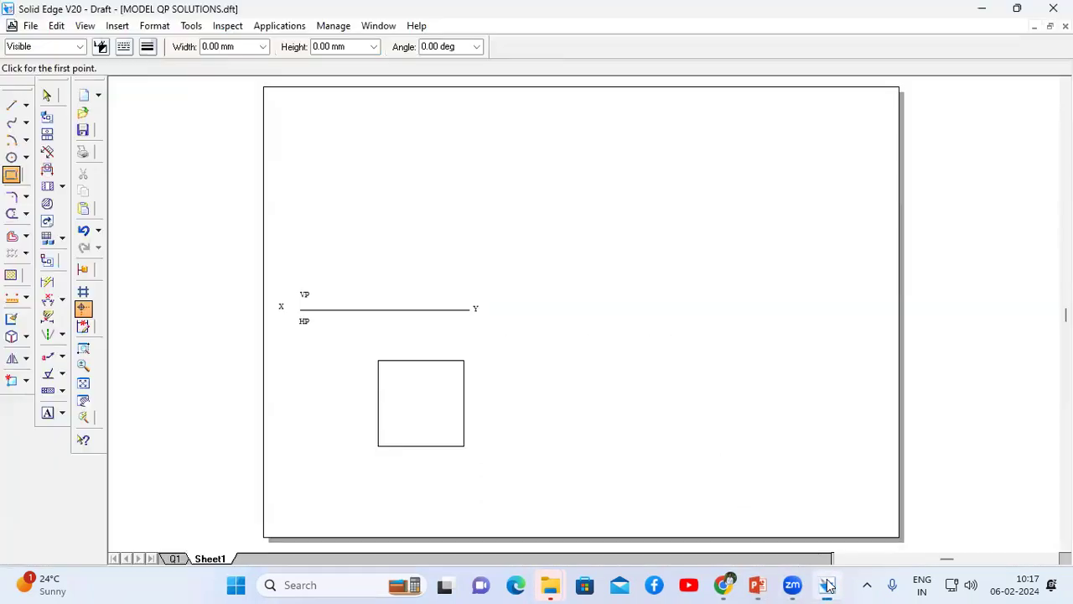
click(827, 584)
click(47, 94)
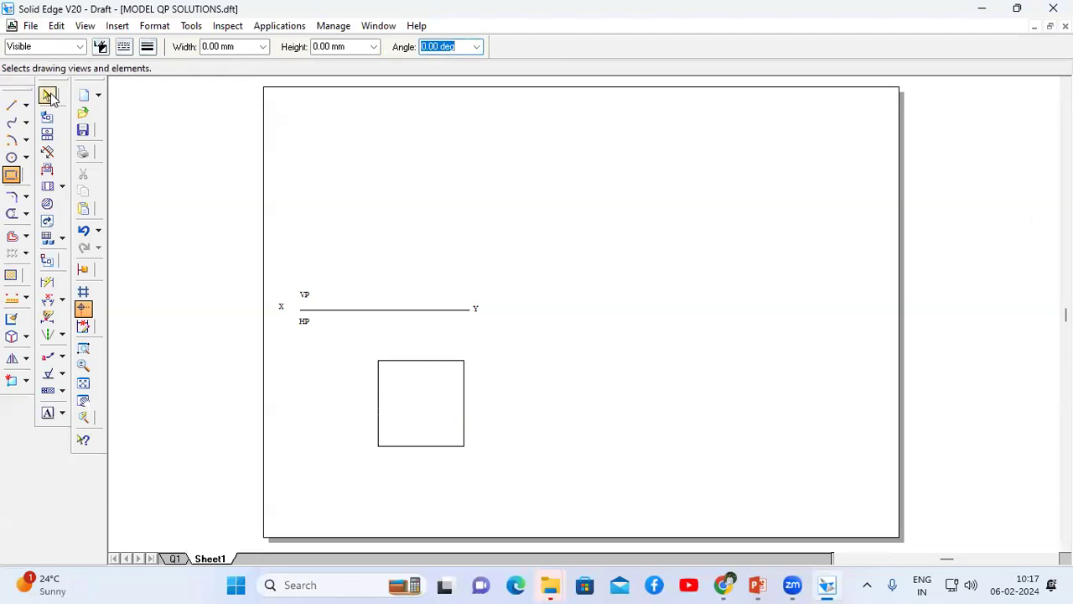
drag(495, 465, 365, 341)
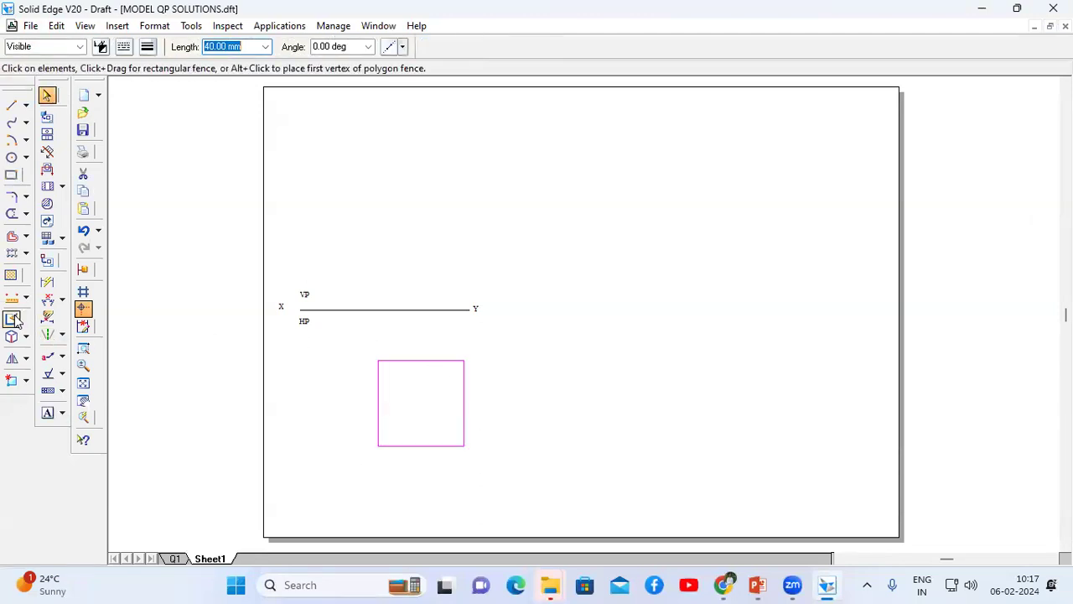
click(26, 359)
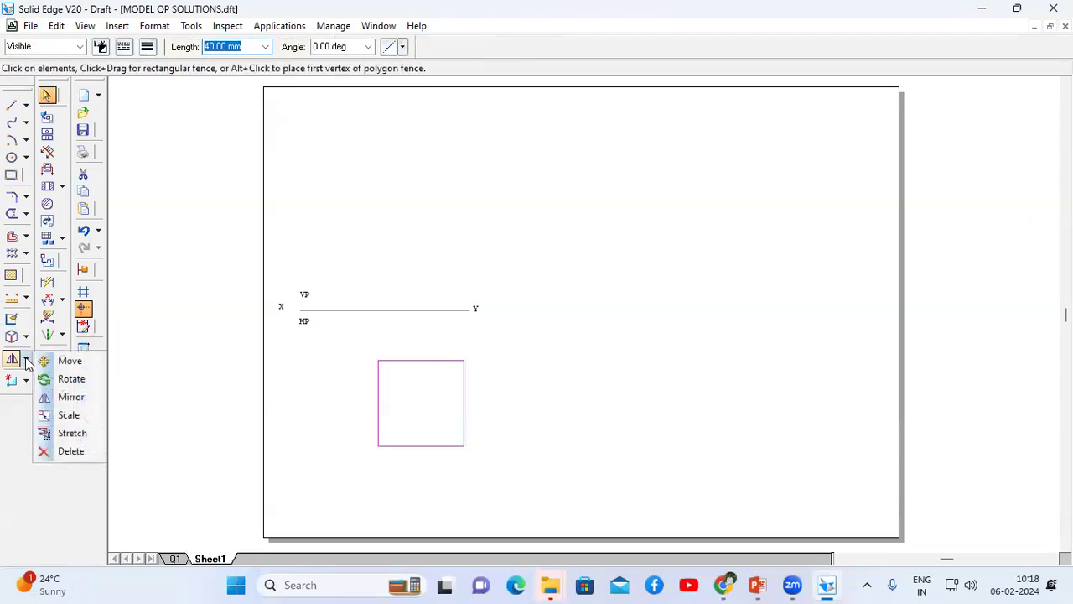
click(67, 379)
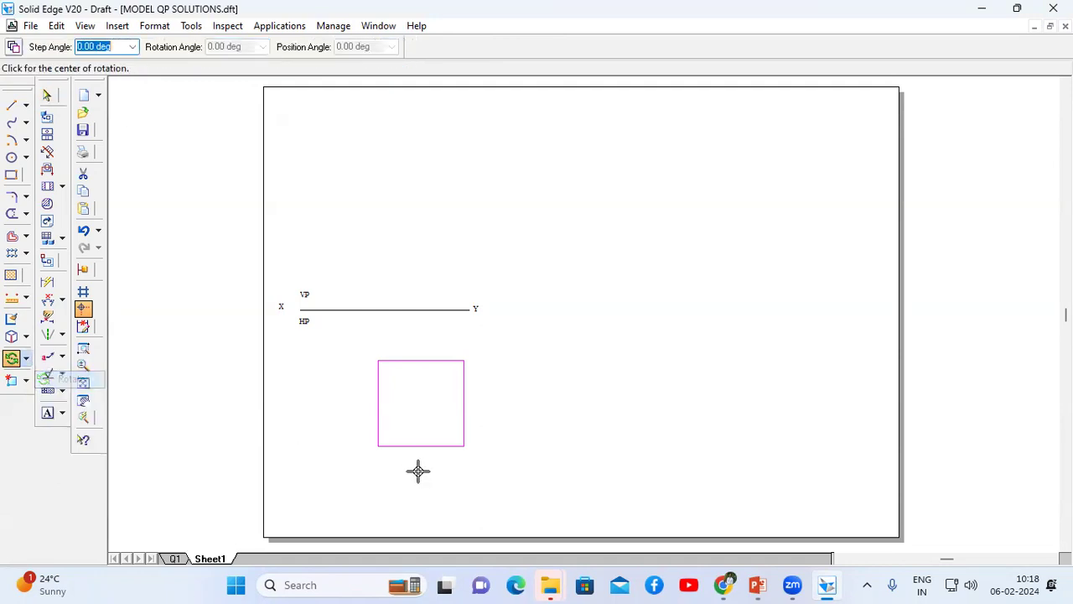
click(378, 446)
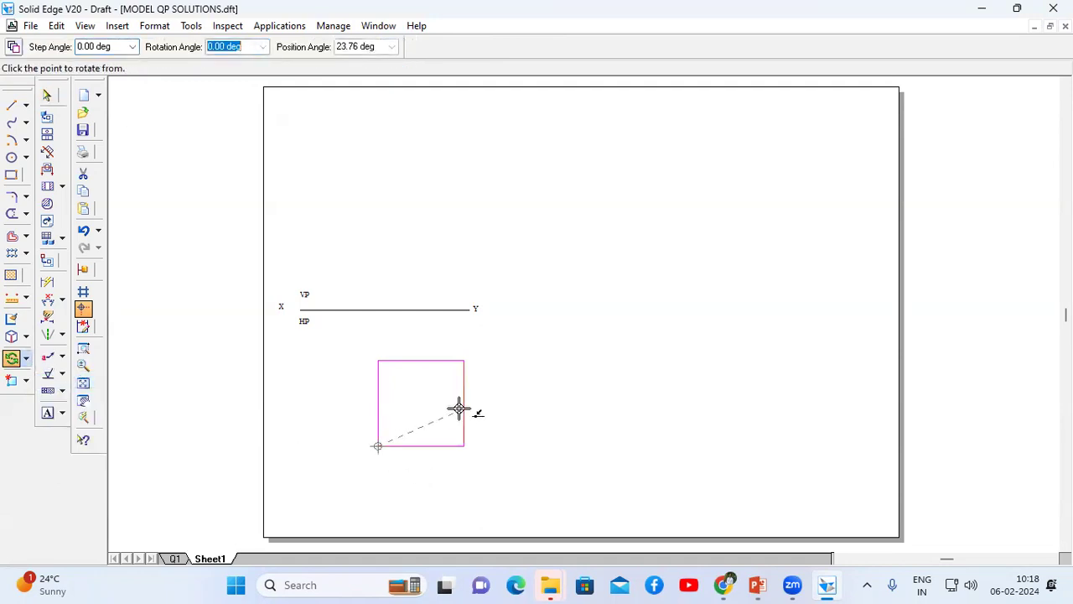
click(464, 362)
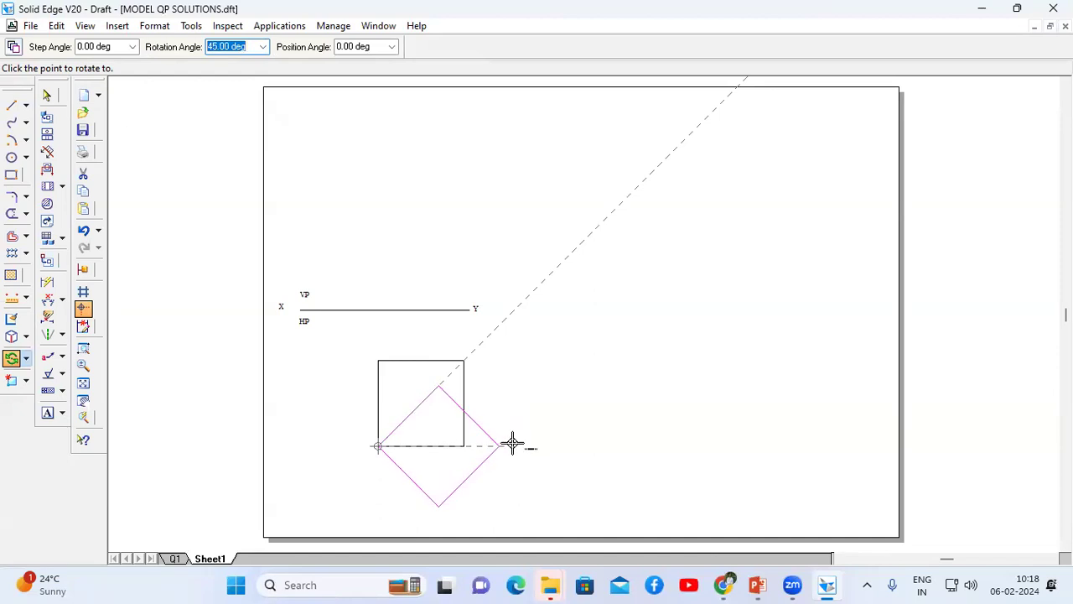
click(513, 444)
Step: Move the rotated square about 22 mm left and 11 mm up, centring it beneath the XY line
click(26, 358)
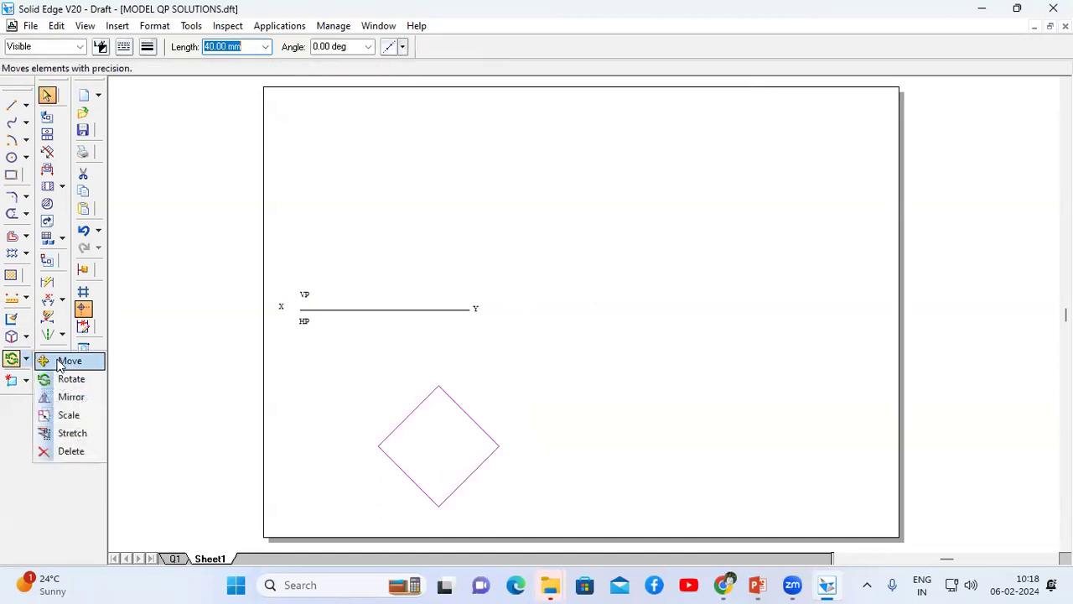
click(63, 361)
click(437, 387)
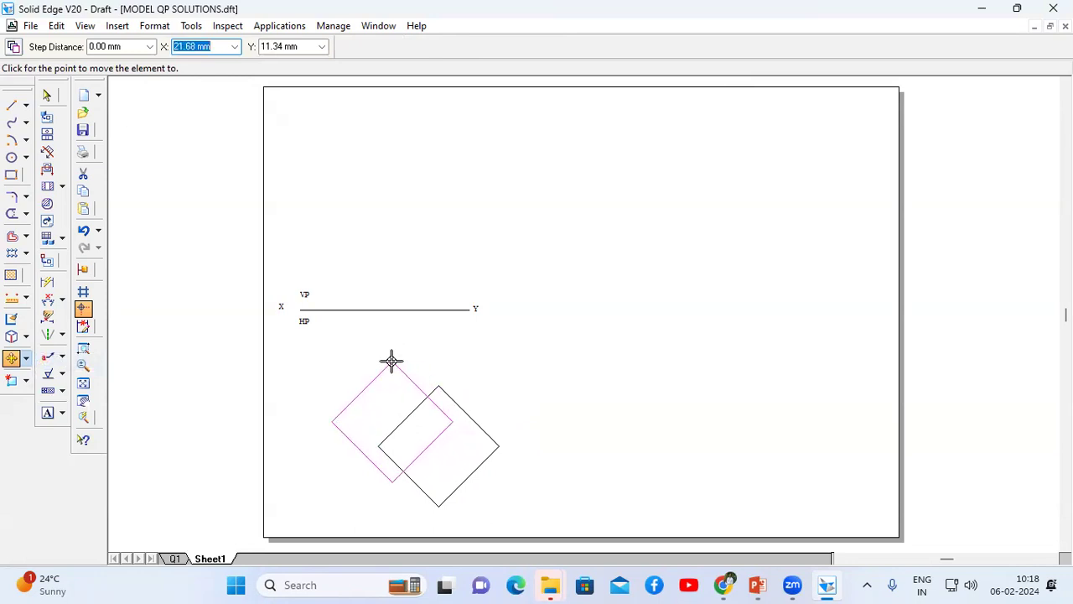
click(390, 359)
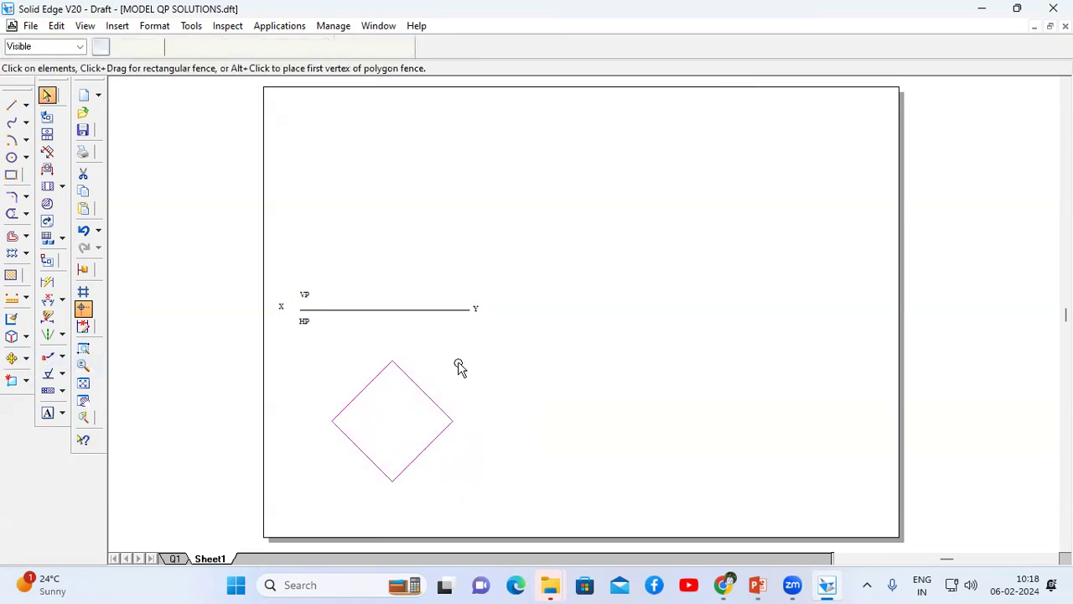
click(486, 369)
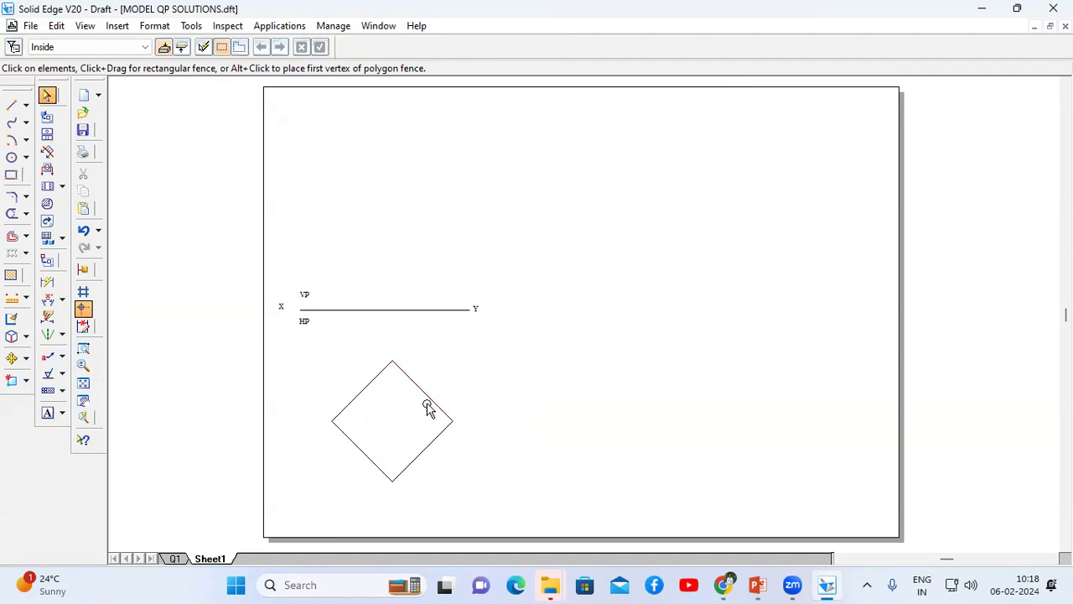
Step: Draw the vertical and horizontal diagonals of the rotated square, joining its opposite corners
click(12, 105)
click(393, 481)
click(393, 360)
right_click(444, 356)
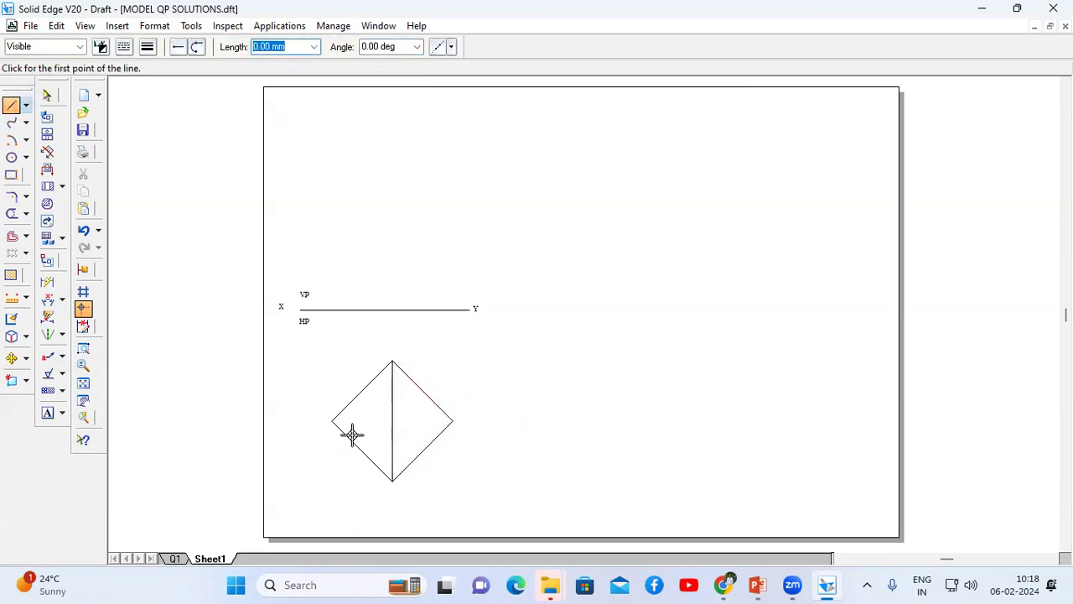
click(333, 421)
click(453, 420)
right_click(511, 382)
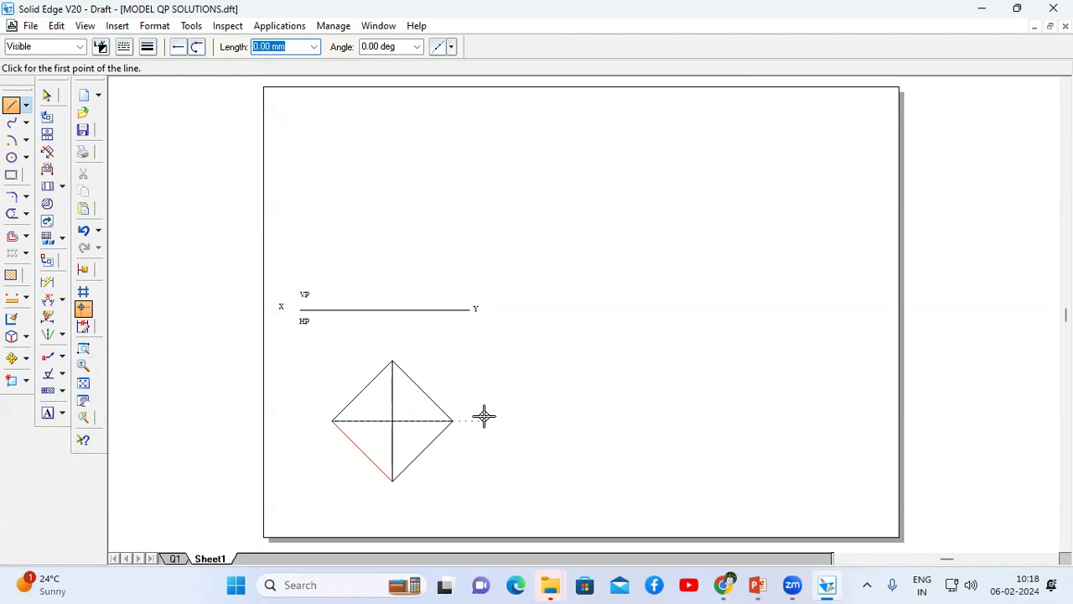
Step: Label the square's left corner a, using a text height of 3 mm
click(47, 412)
click(325, 424)
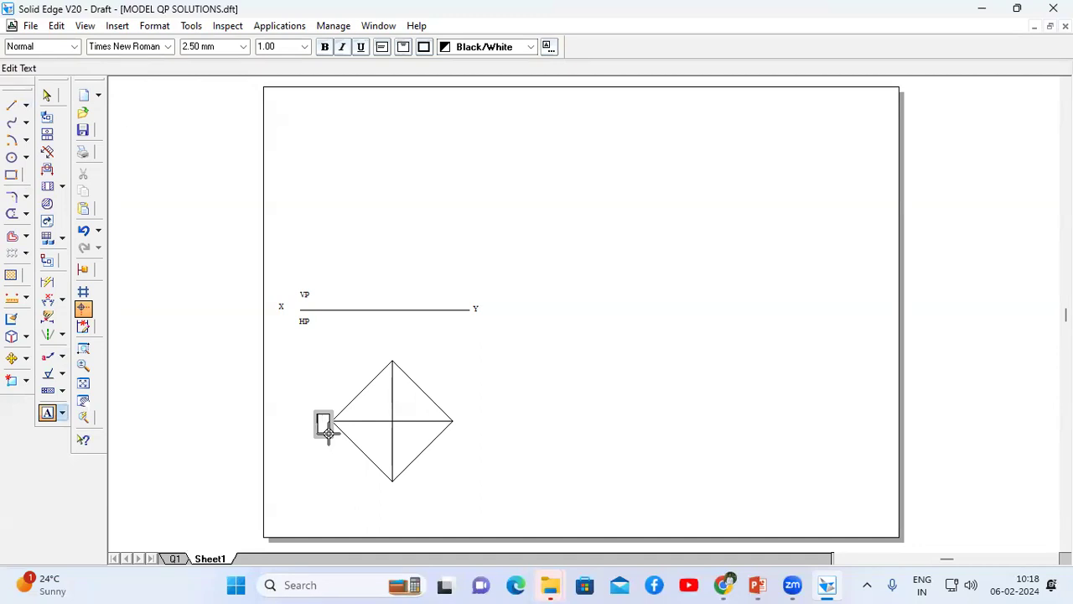
click(243, 46)
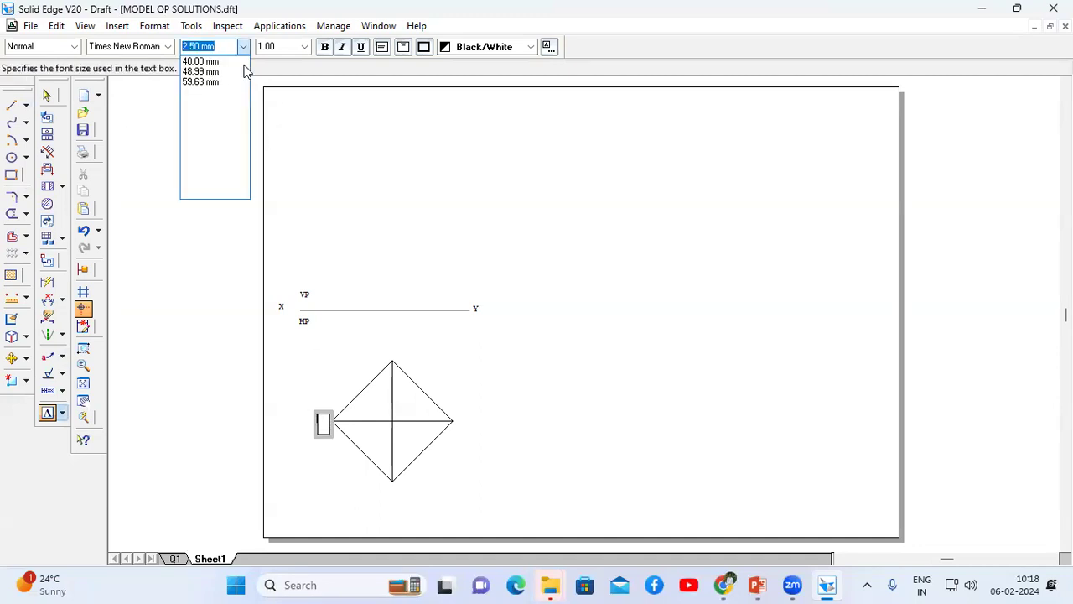
text(3)
key(Return)
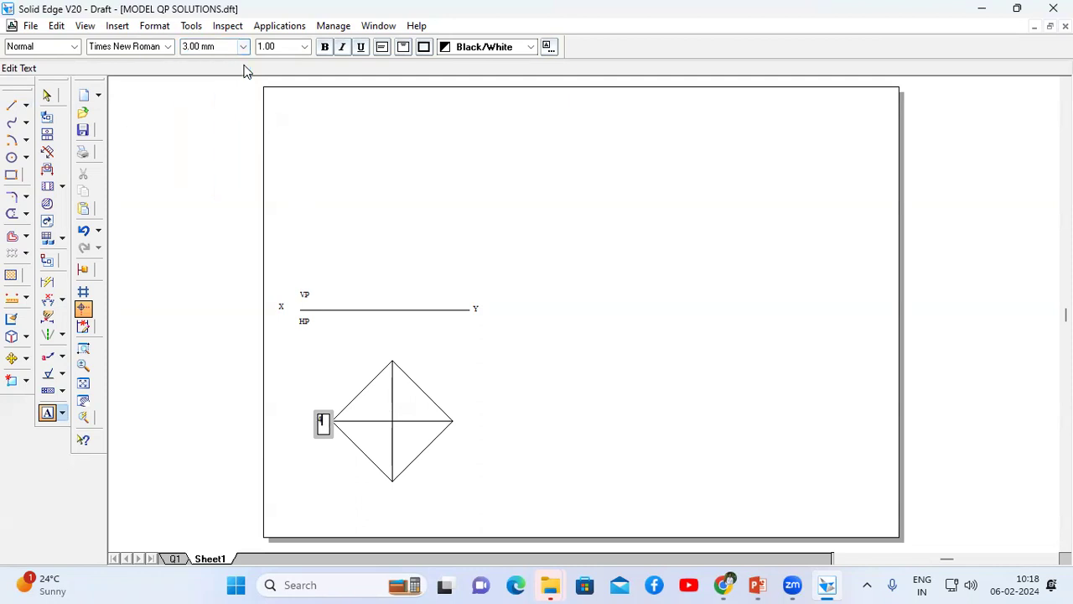
Step: Label the square's bottom, right and top corners b, c and d, and its centre o(o1)
click(389, 491)
text(b)
click(464, 424)
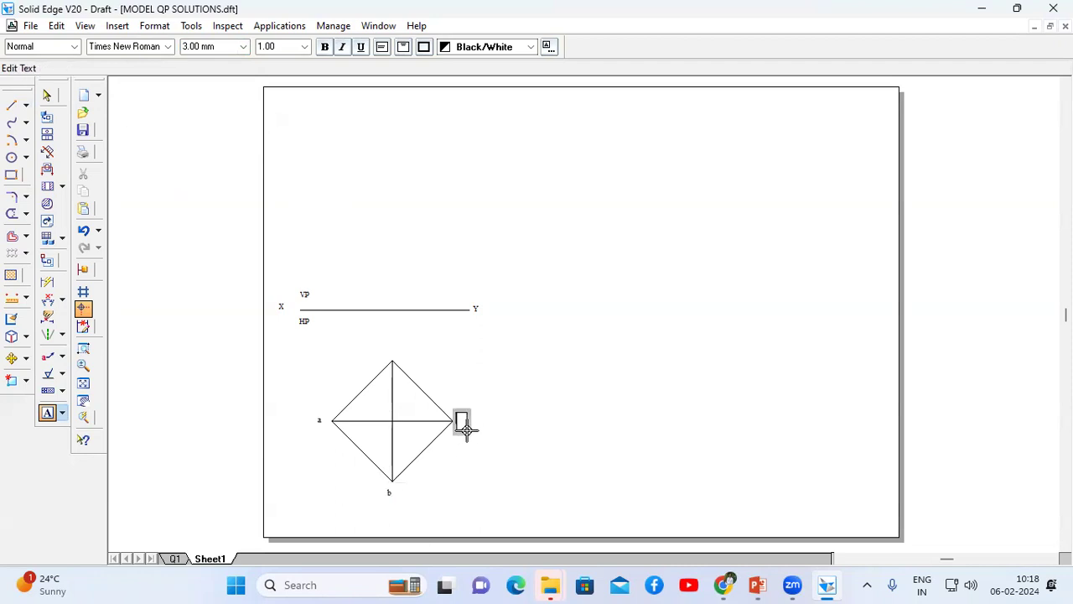
text(c)
click(400, 352)
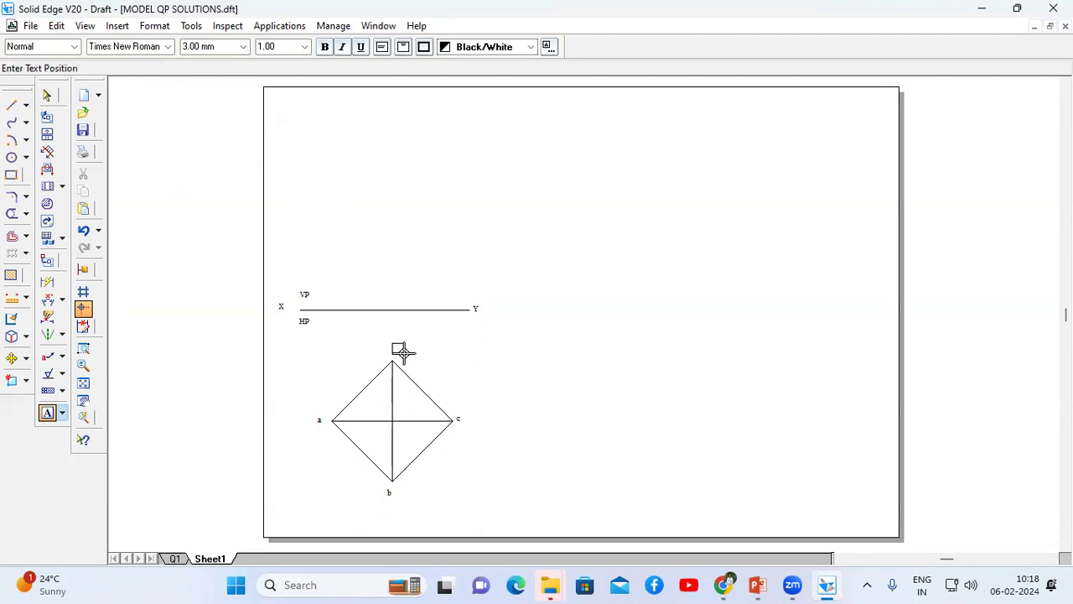
right_click(482, 373)
click(410, 439)
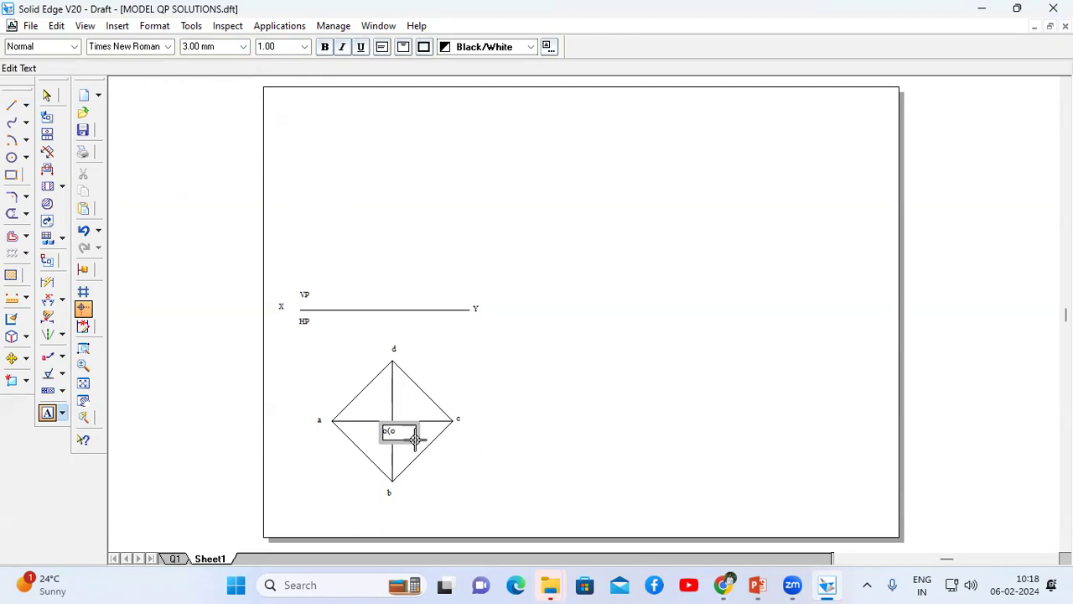
right_click(555, 398)
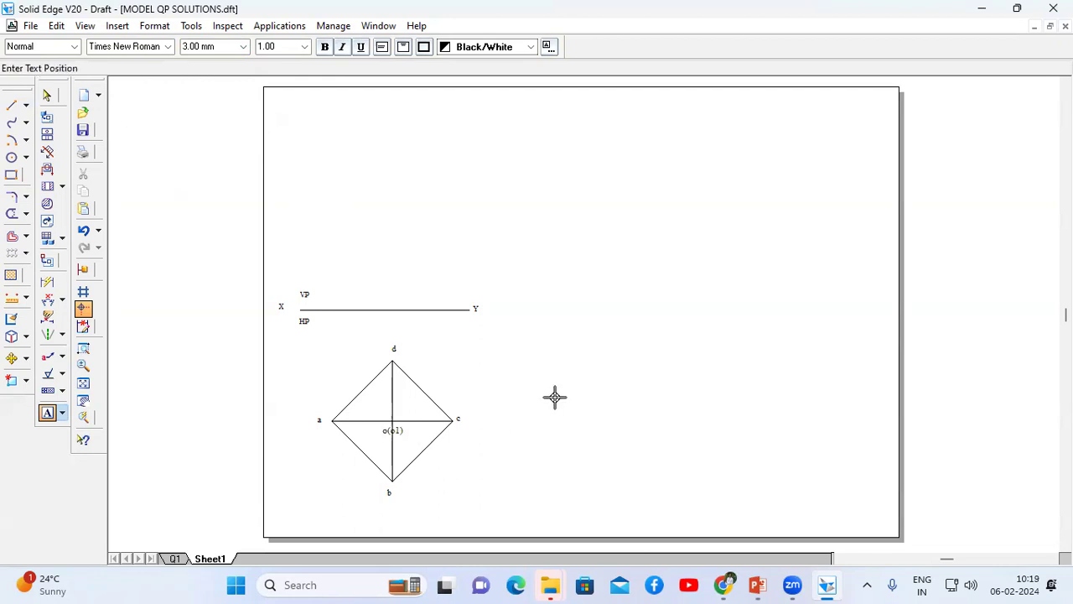
Step: Dimension the square's lower-left edge ab, placing the dimension outside the square
click(47, 282)
click(361, 449)
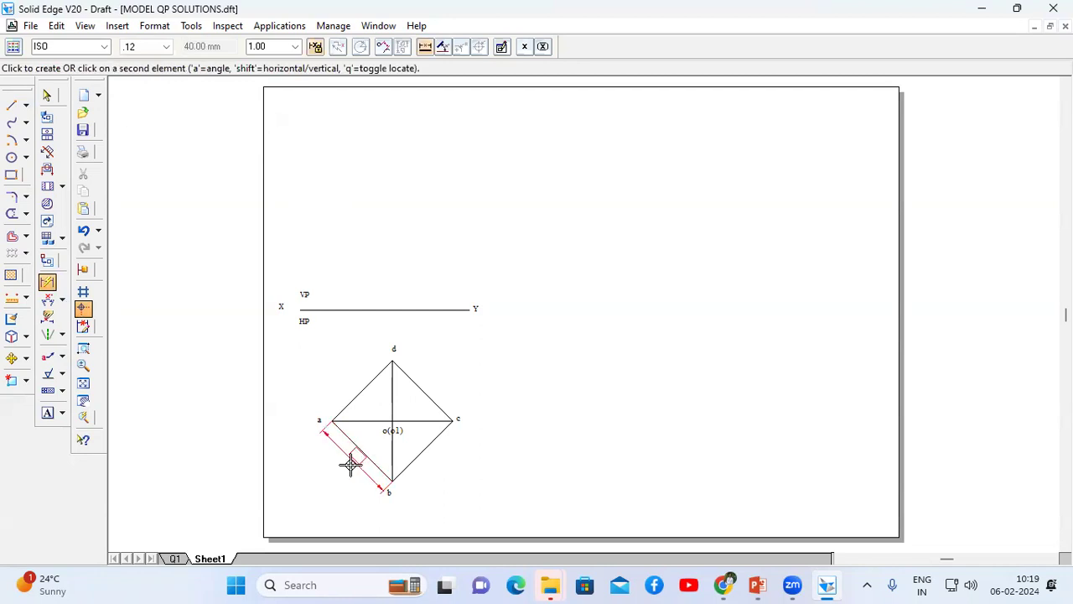
click(350, 461)
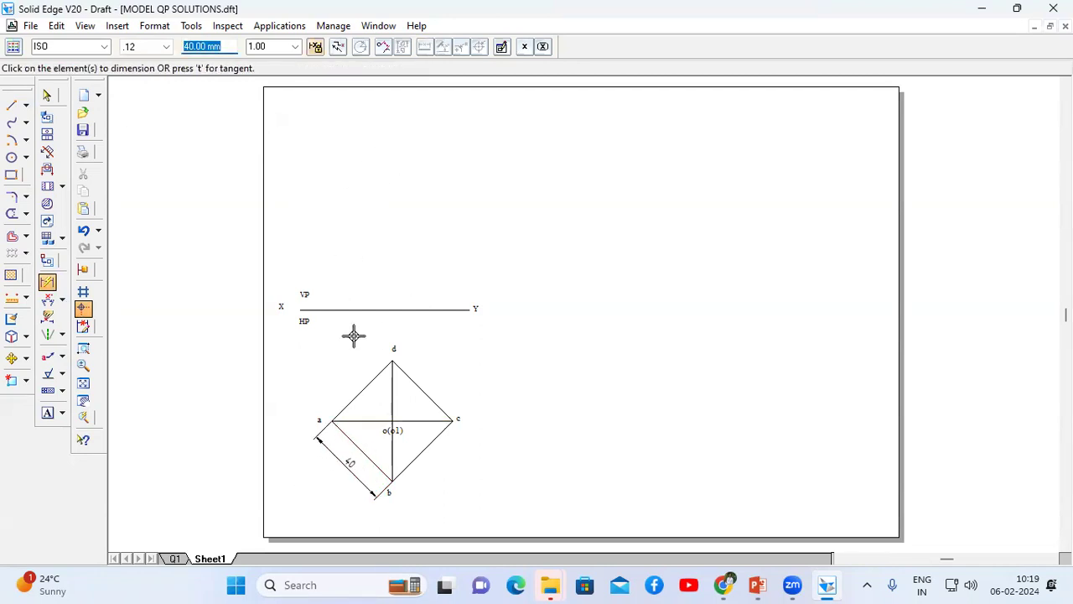
Step: Draw vertical projection lines from corners a, d and c of the square up to the XY line
click(12, 106)
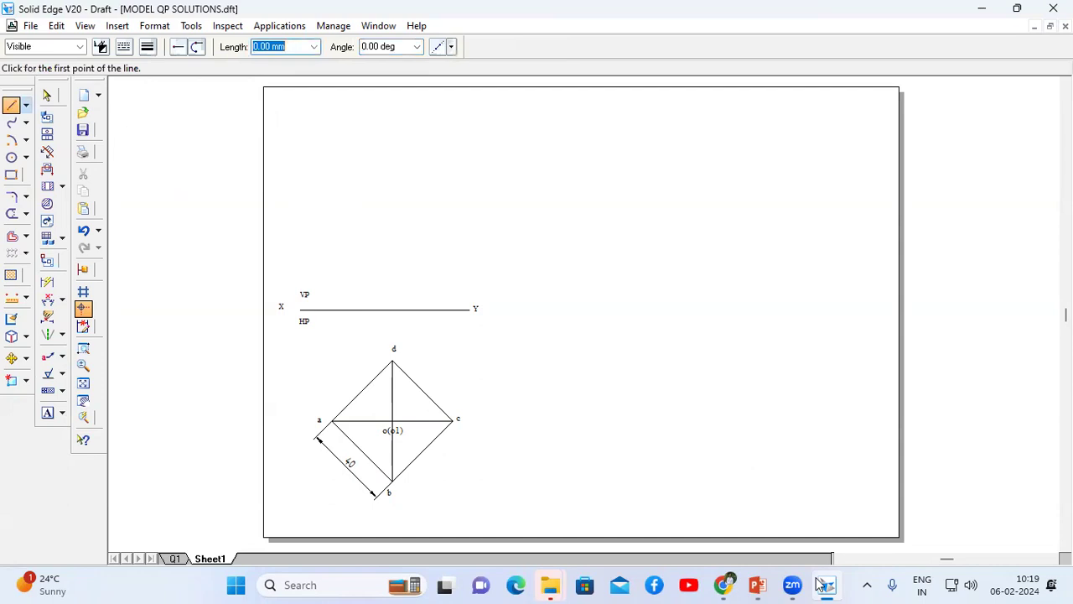
click(757, 584)
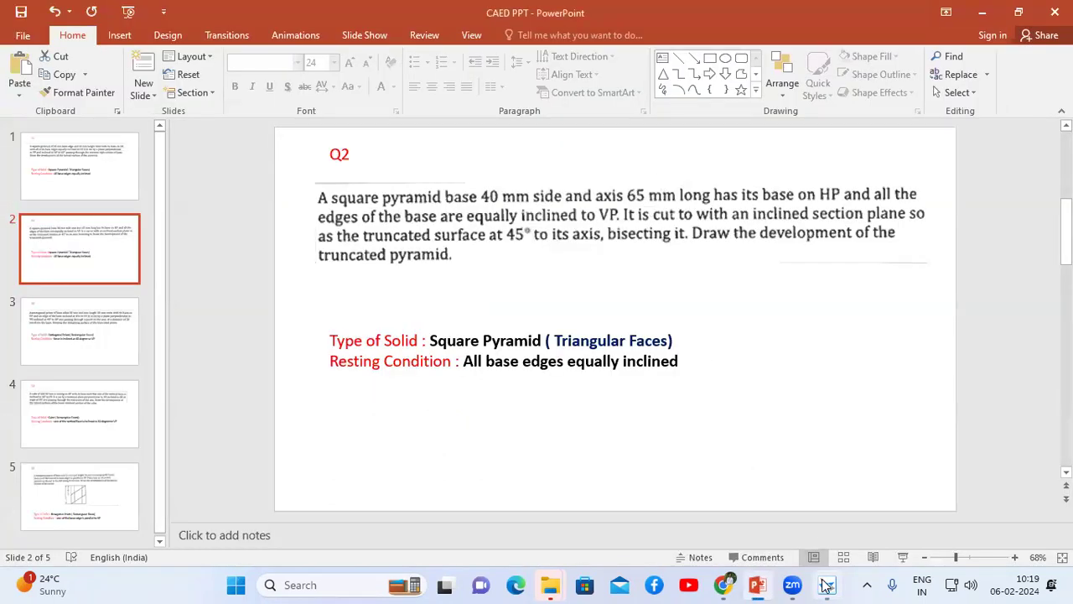
click(826, 584)
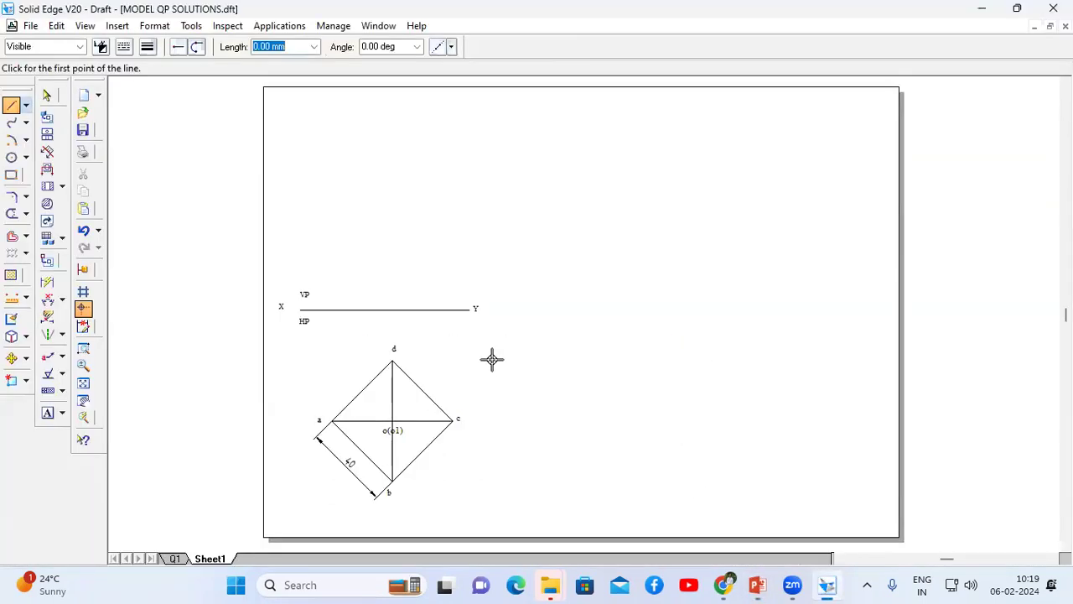
click(331, 419)
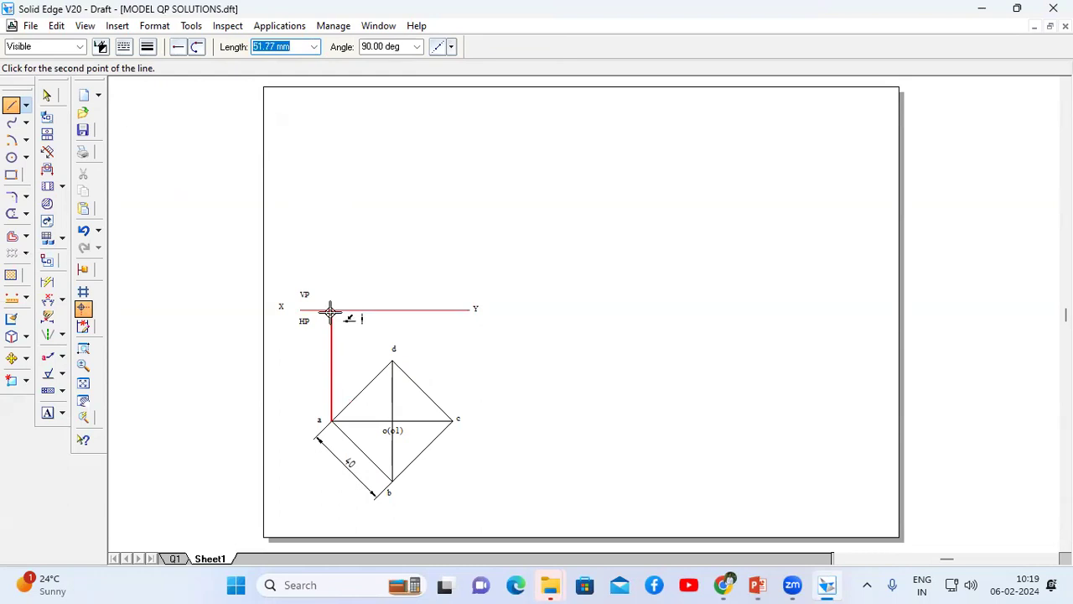
click(331, 309)
click(392, 362)
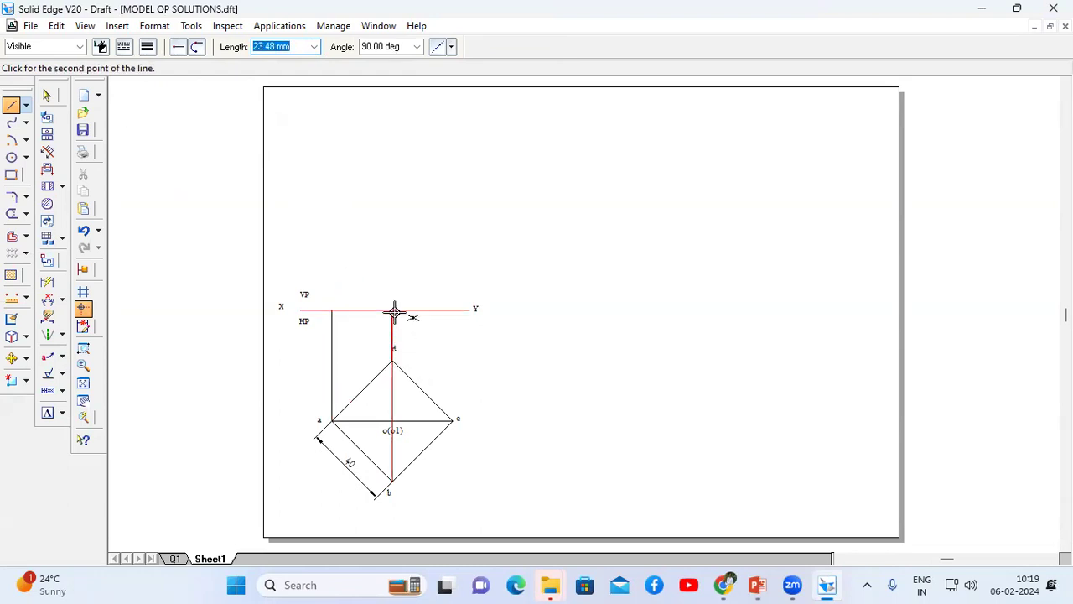
click(392, 310)
click(453, 419)
click(453, 310)
key(Escape)
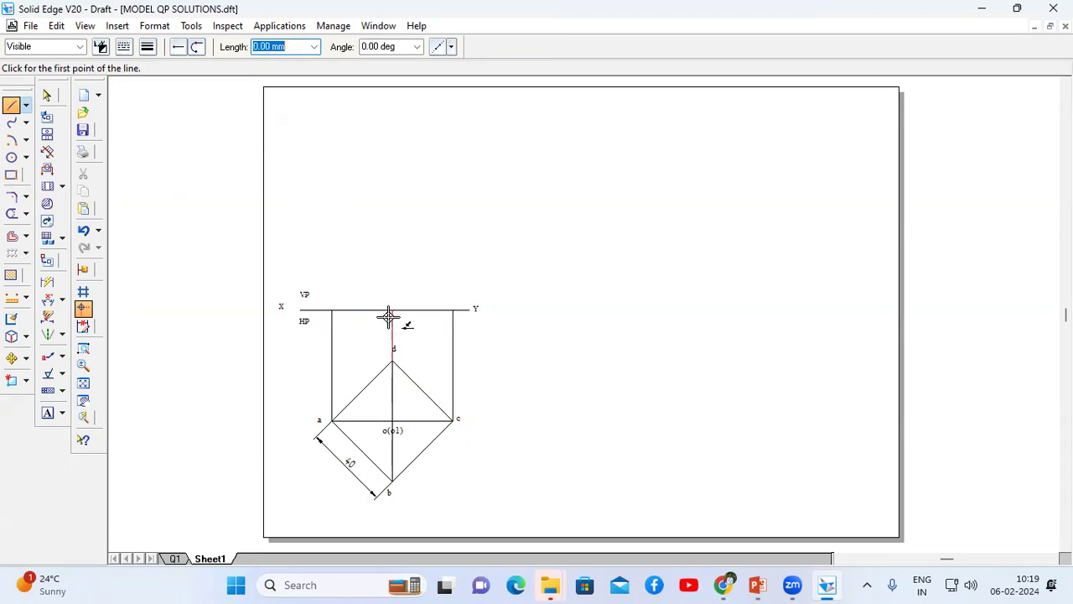
Step: Draw the front view's 65 mm vertical axis up from the XY line above d, plus both slant edges from its top to the base corners
click(393, 310)
text(65)
key(Tab)
click(394, 183)
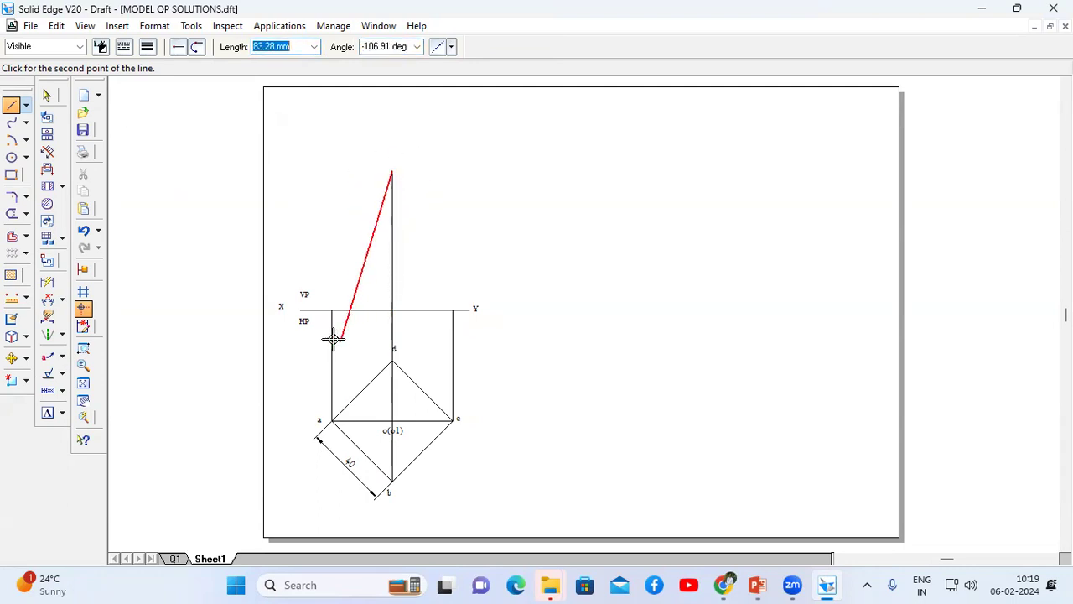
click(333, 310)
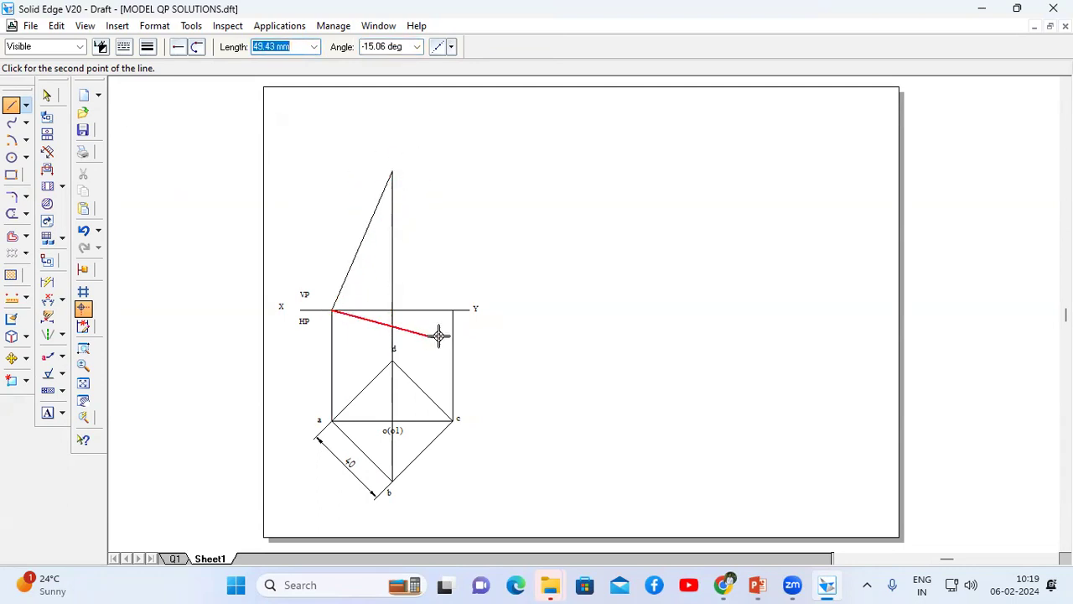
click(453, 310)
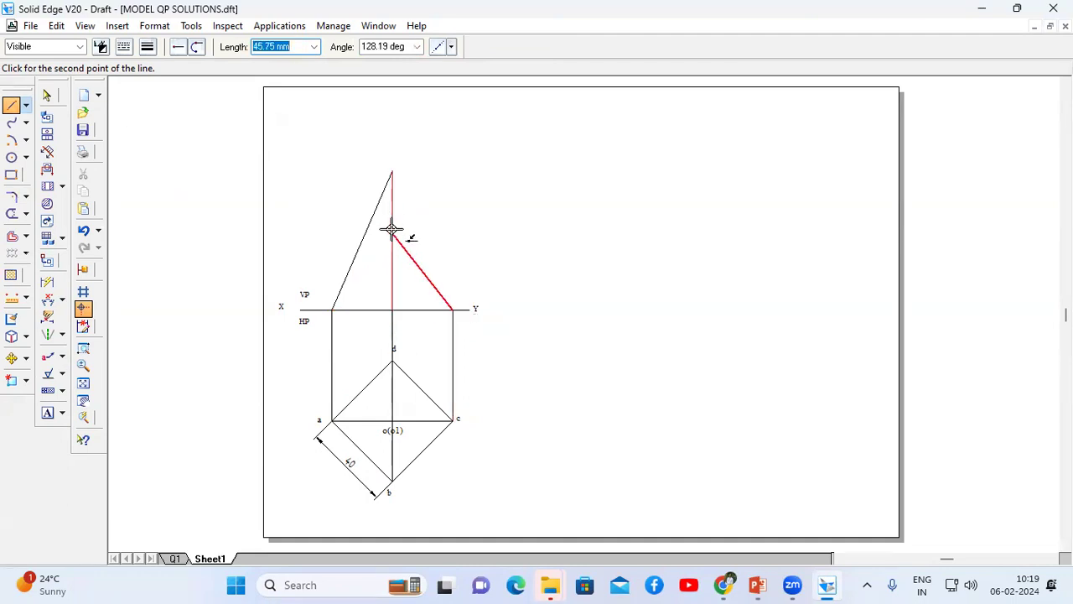
click(394, 174)
right_click(479, 177)
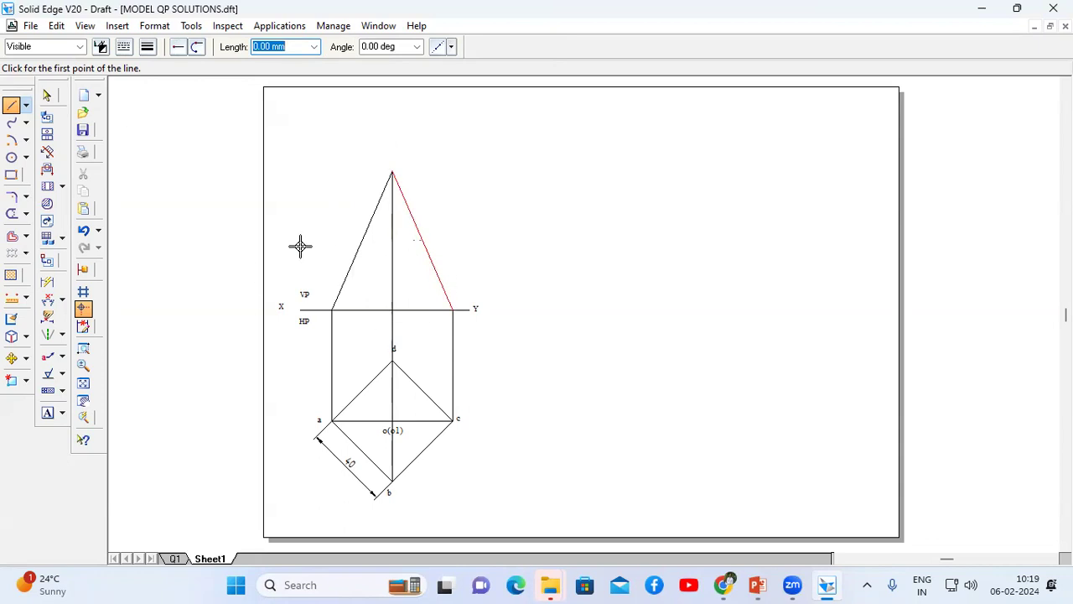
Step: Label the front view's apex o', using a text height of 3.5 mm
click(47, 413)
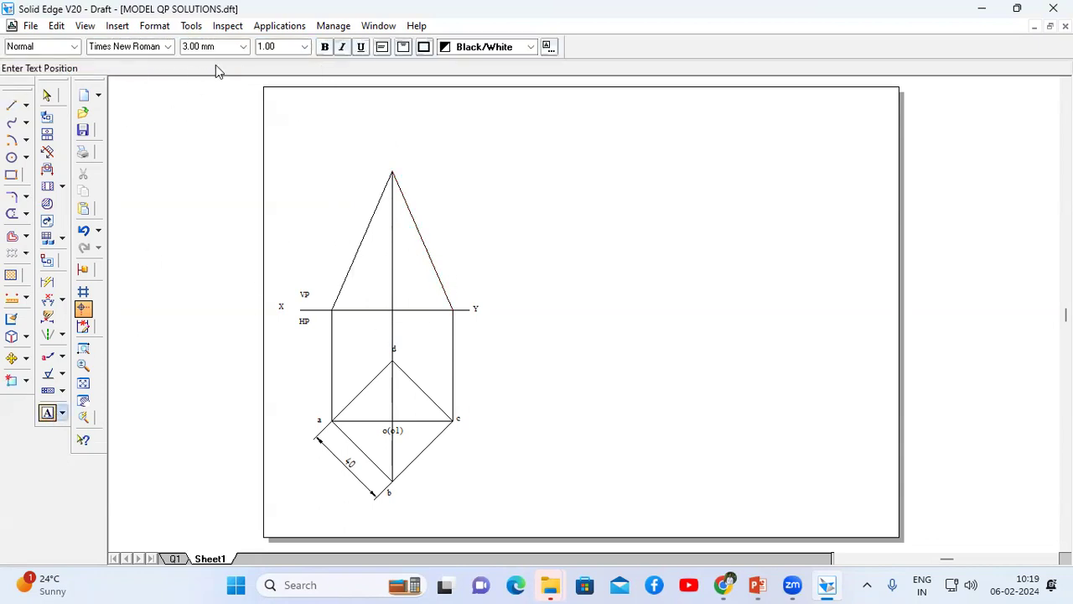
click(305, 46)
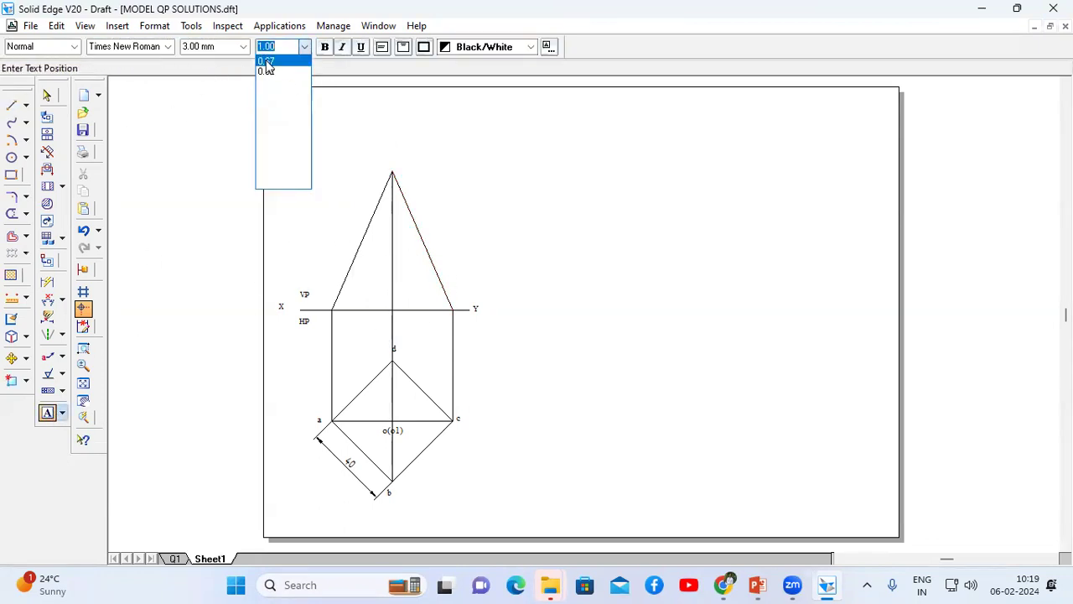
click(267, 64)
click(243, 46)
text(3)
key(Return)
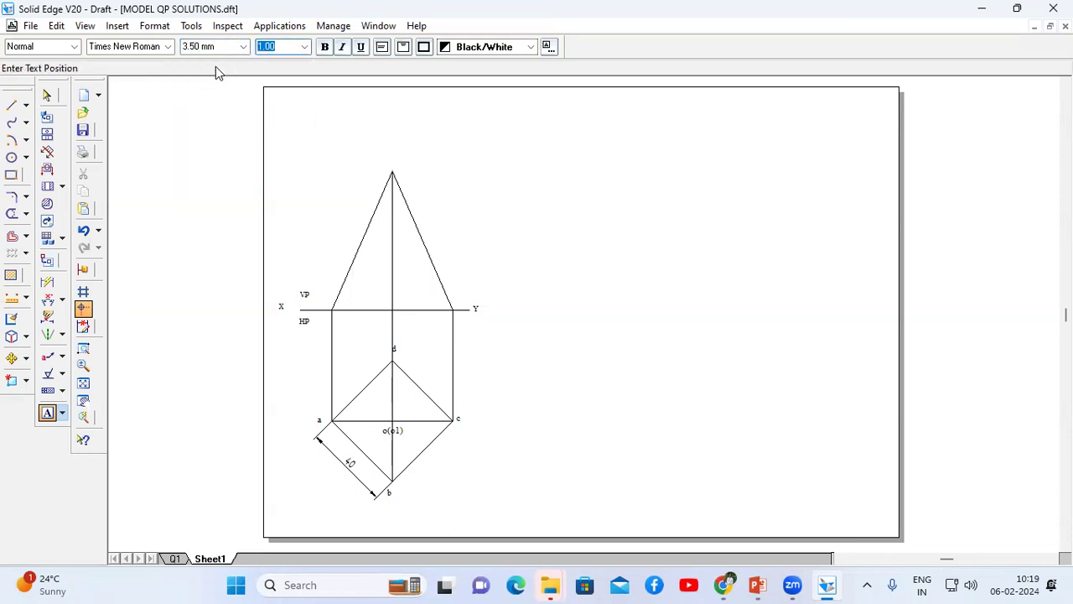
click(406, 168)
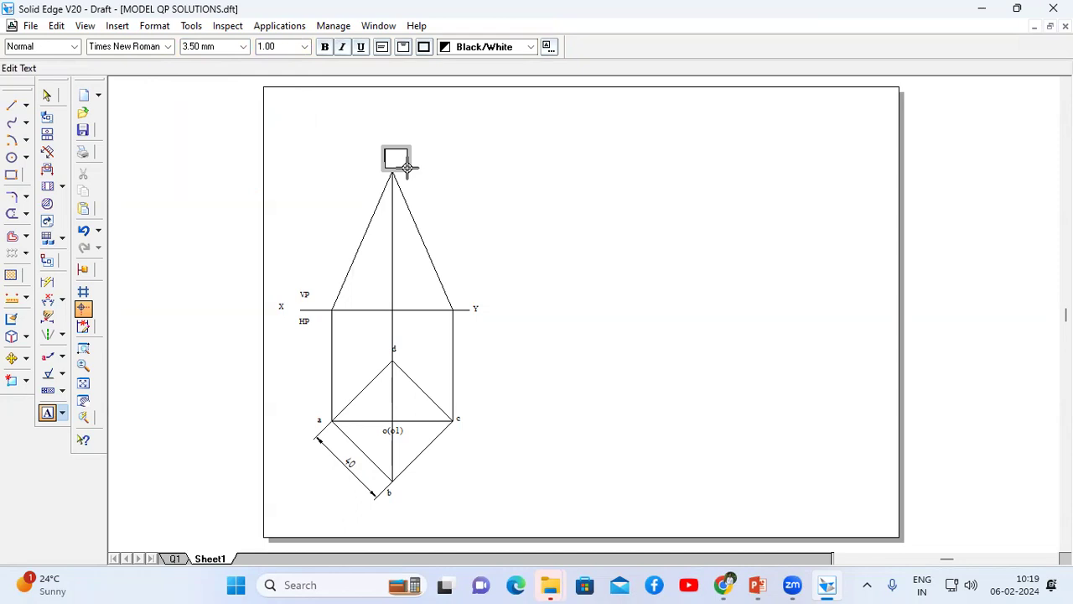
text(o')
Step: Label the front view's base points a', b'(d') and c' just above the XY line
click(333, 299)
click(346, 305)
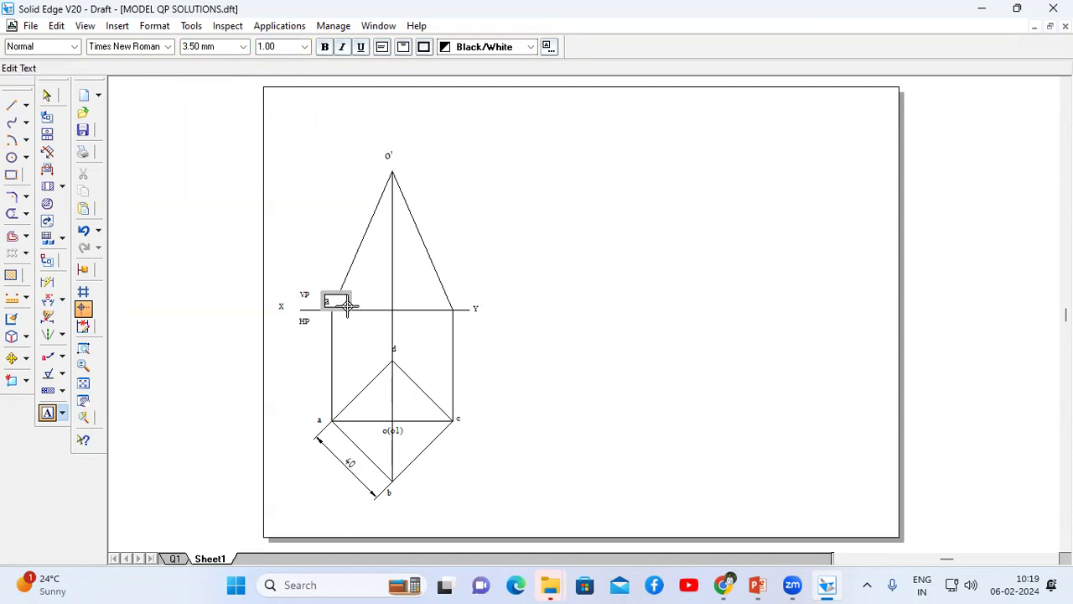
text(a')
click(387, 299)
click(412, 310)
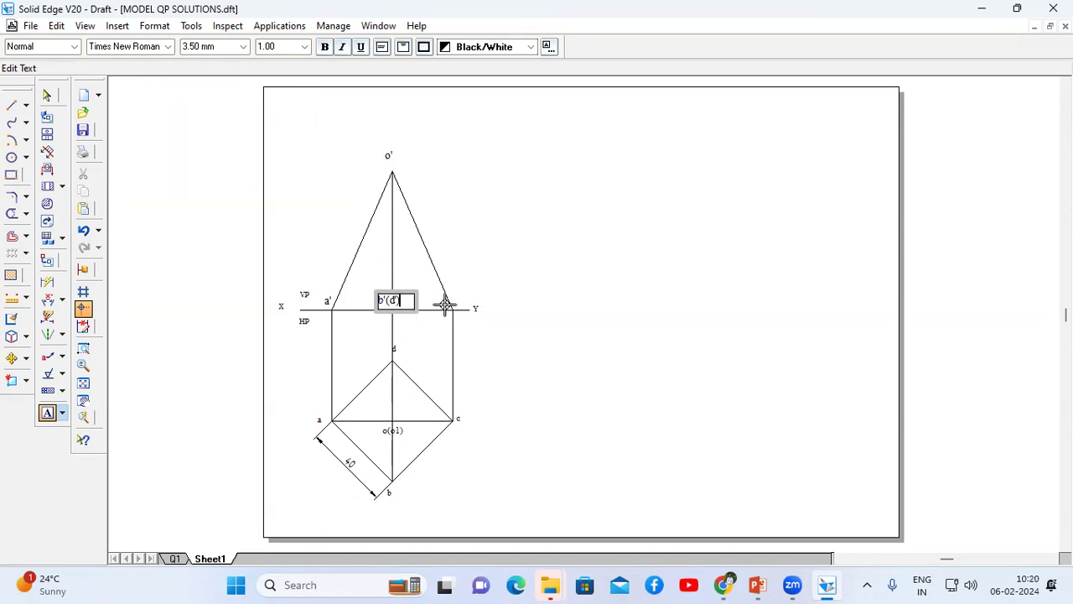
click(427, 302)
click(467, 308)
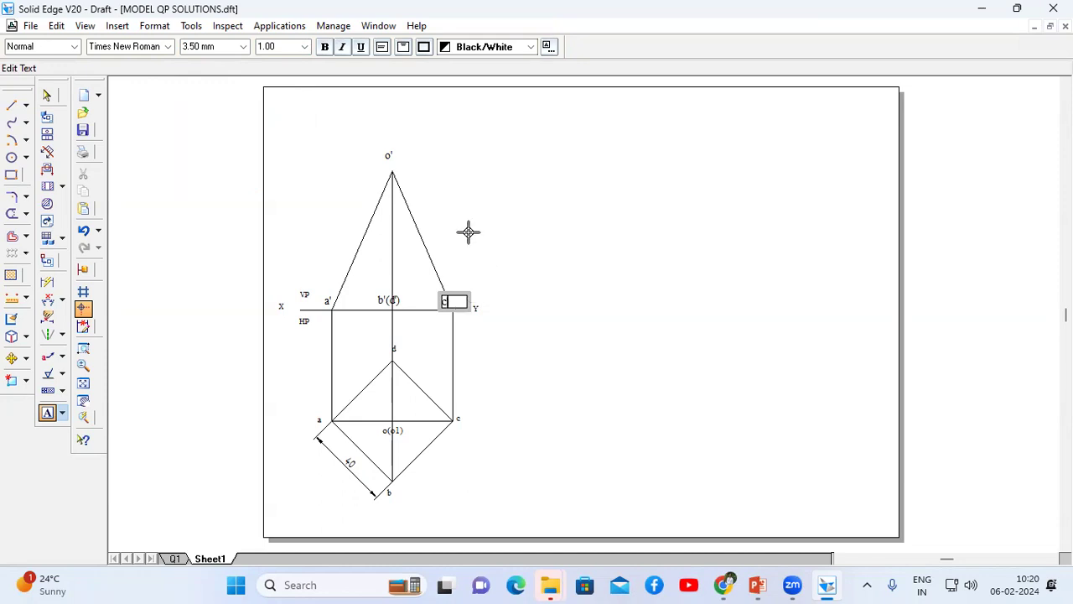
Step: Dimension the front view's vertical axis and its slant edge o'a', placing both dimensions outside the triangle beyond a'
click(47, 282)
click(390, 247)
click(286, 240)
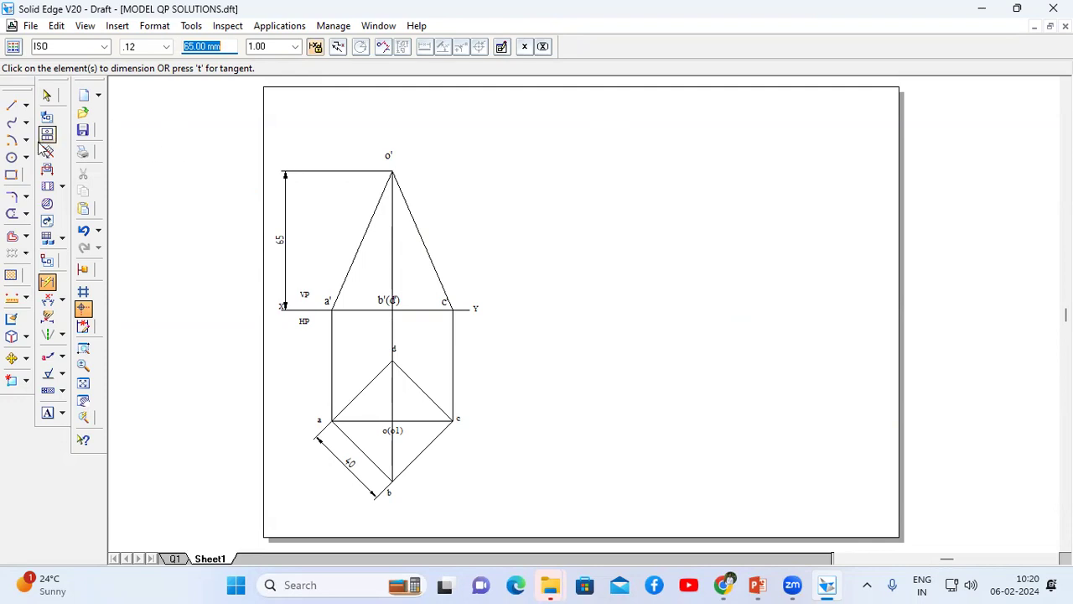
click(47, 282)
click(344, 251)
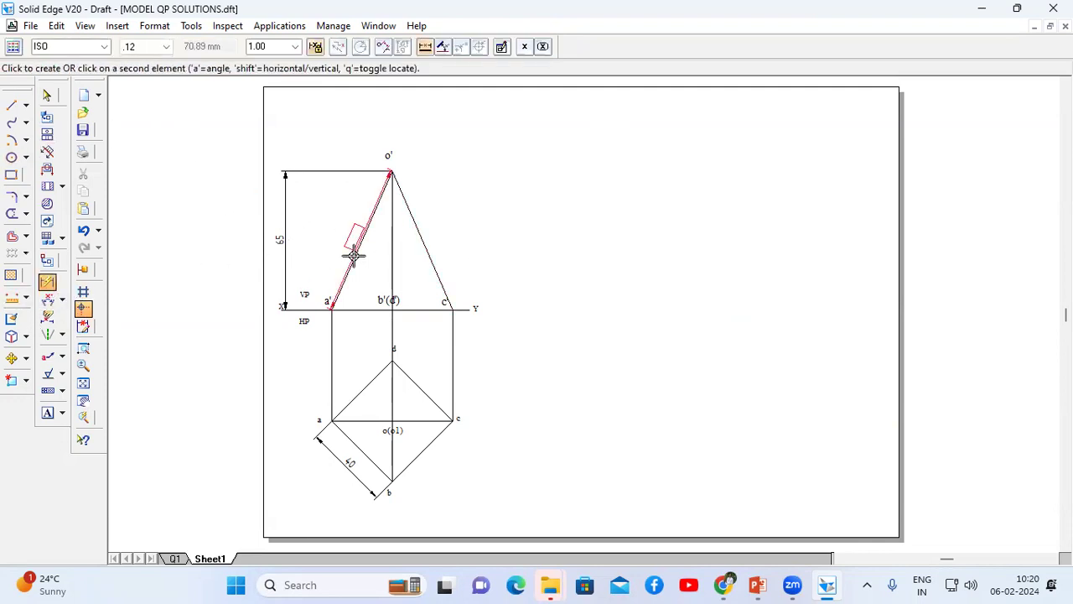
click(323, 224)
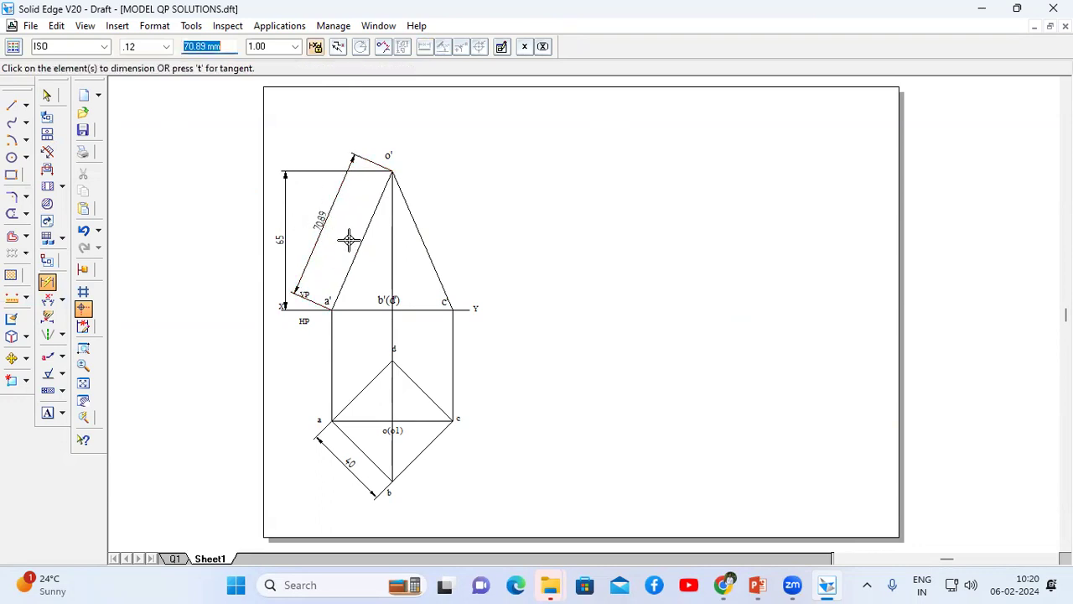
Step: Draw a downward-bulging arc of radius 70.89 mm in the empty area beside the projections for the development
click(12, 140)
click(675, 174)
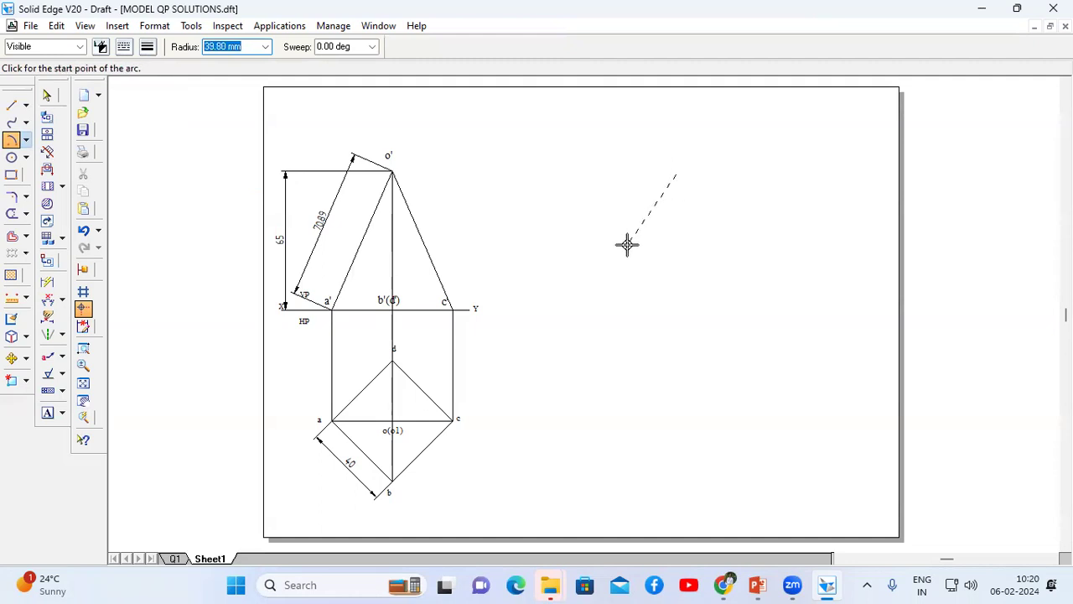
text(70.89)
key(Tab)
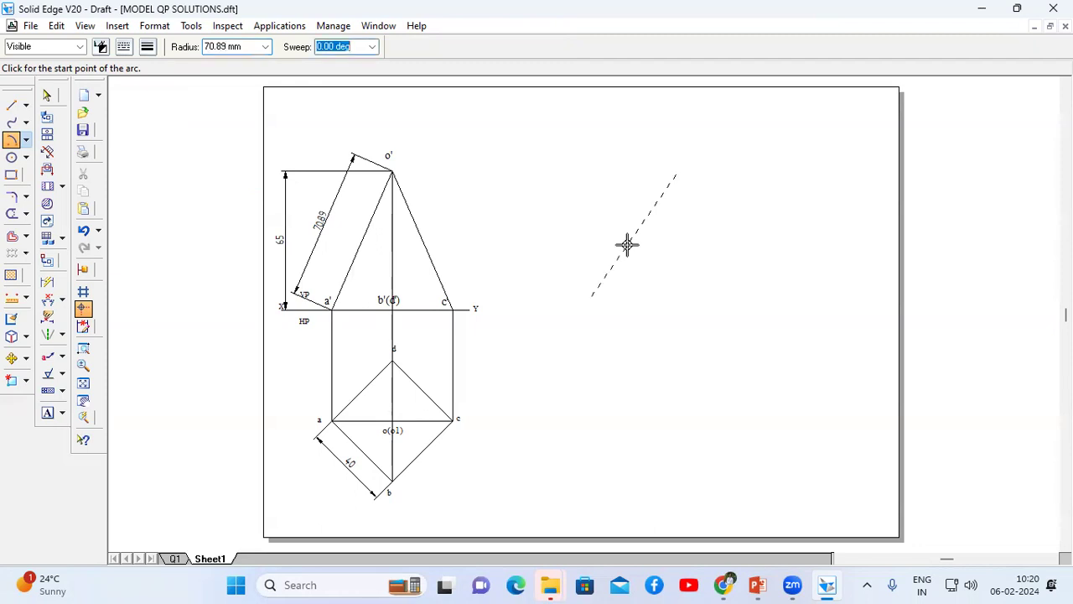
click(627, 244)
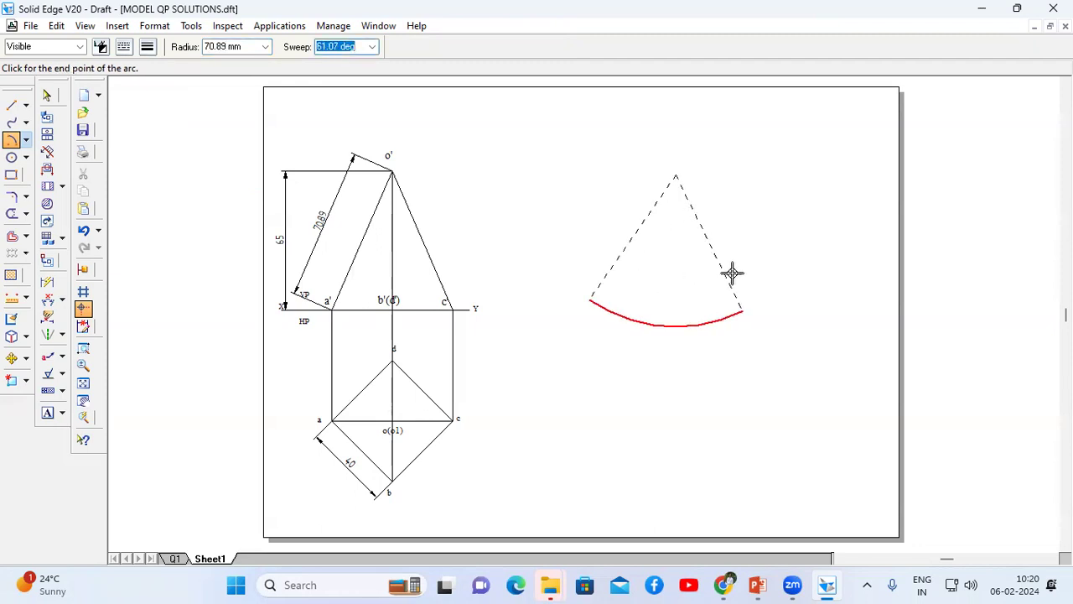
click(762, 250)
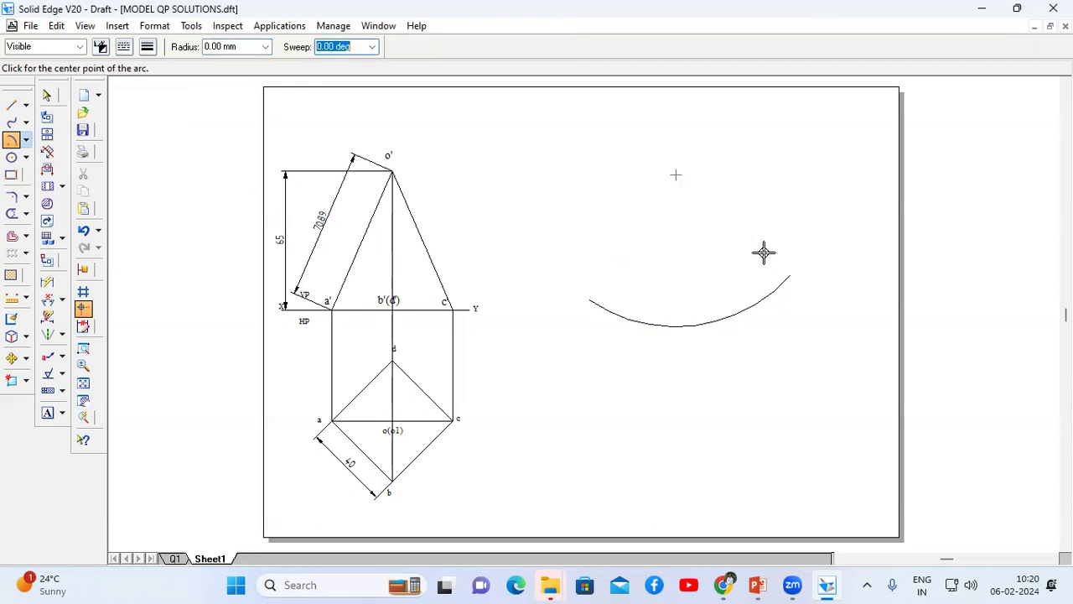
Step: Draw a line from the development arc's centre to its left end
click(11, 105)
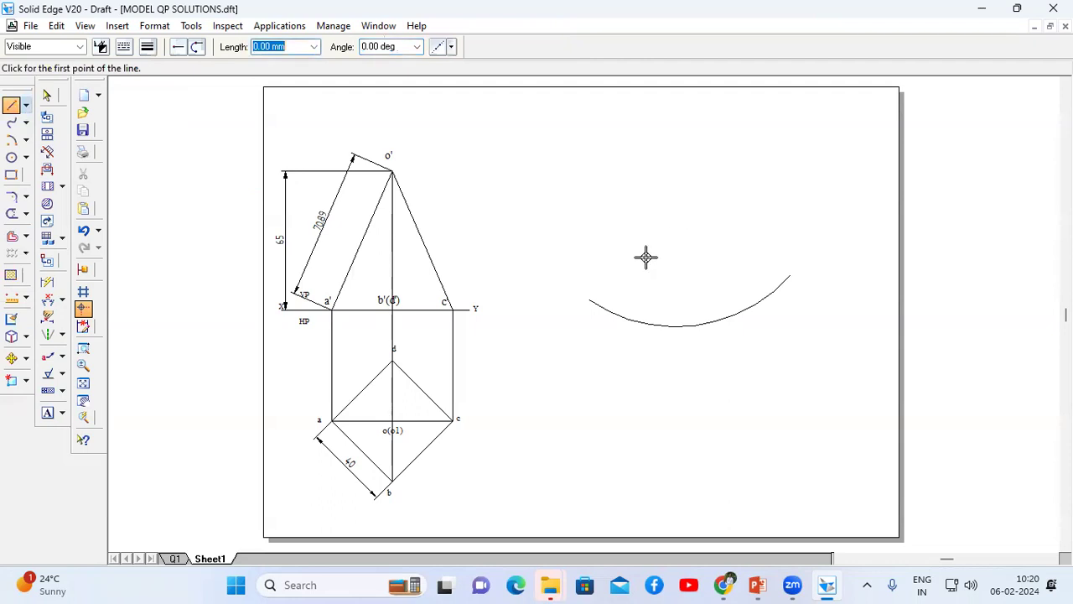
click(675, 175)
click(591, 298)
key(Escape)
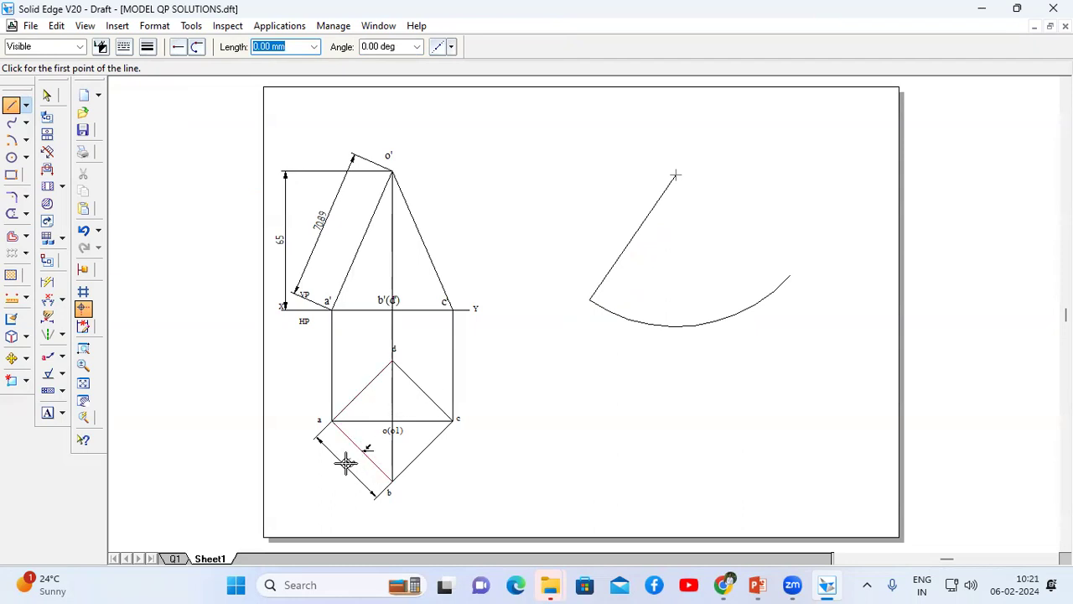
Step: Draw a short arc of radius 40 mm centred on the development arc's left end, marking the base edge length on that arc
click(11, 139)
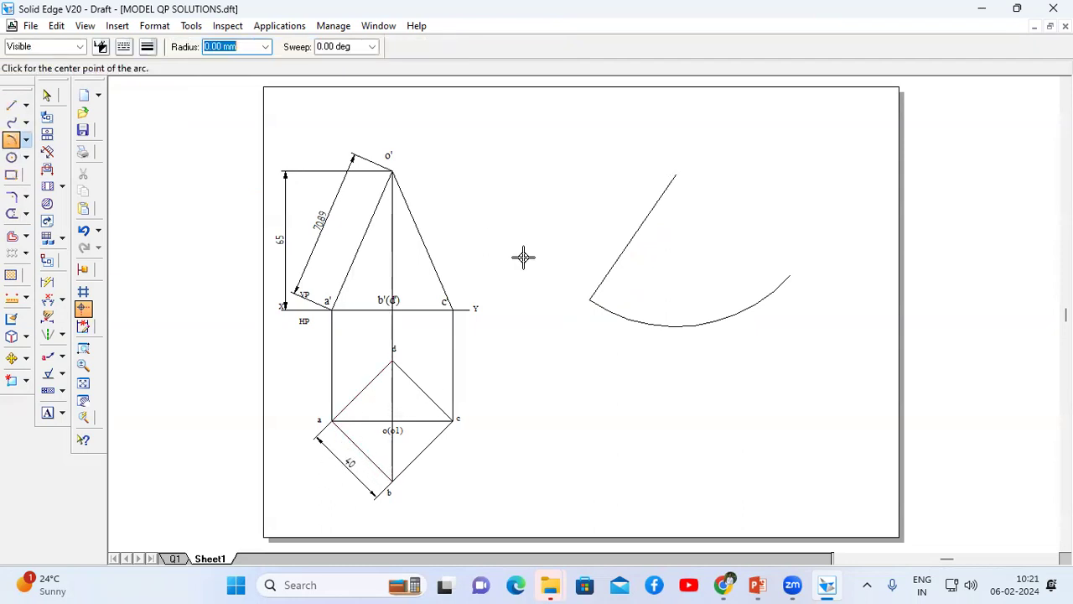
click(591, 299)
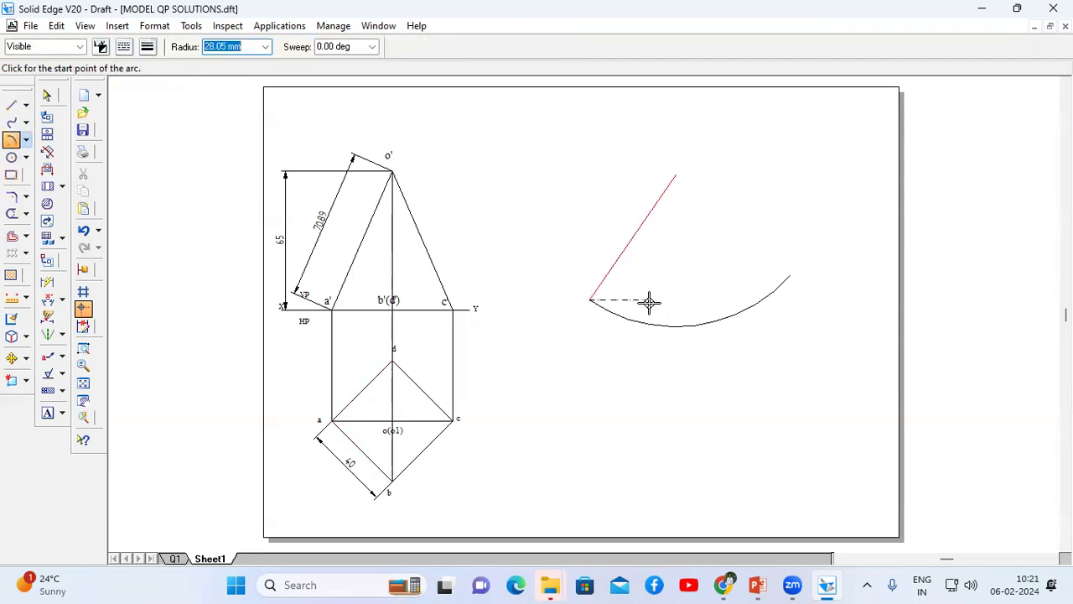
text(40)
key(Tab)
click(654, 349)
click(656, 325)
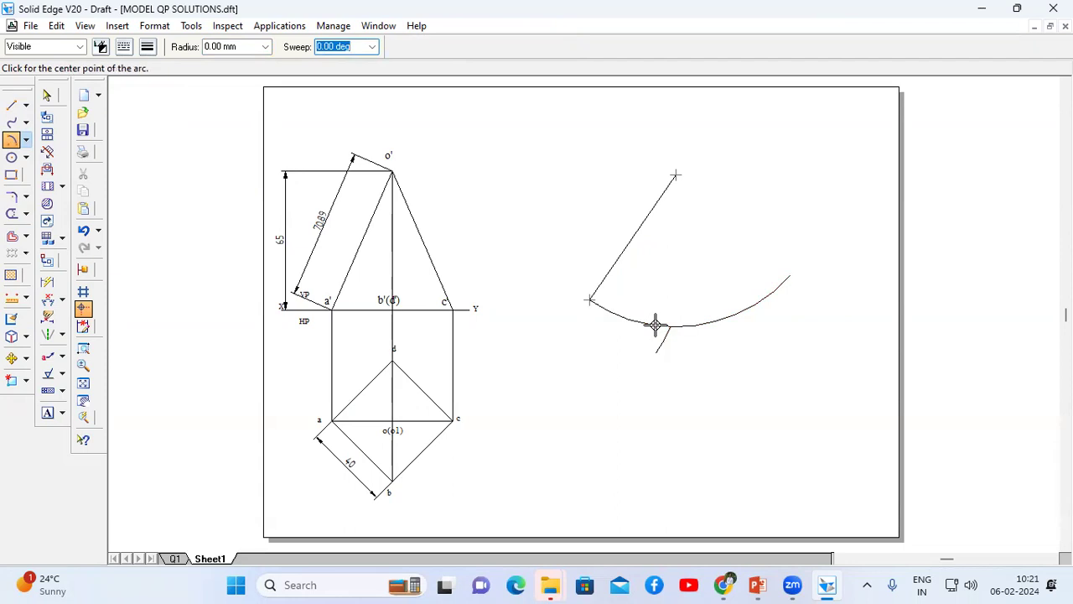
Step: Draw the chord from the development arc's left end to the 40 mm mark, and continue it up to the arc's centre
click(12, 106)
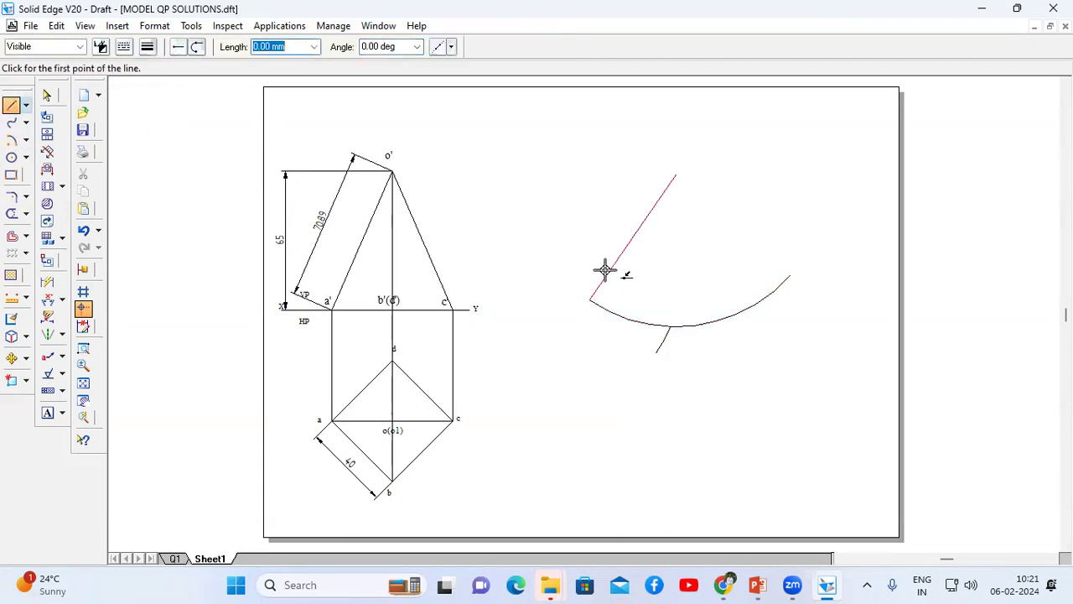
click(591, 300)
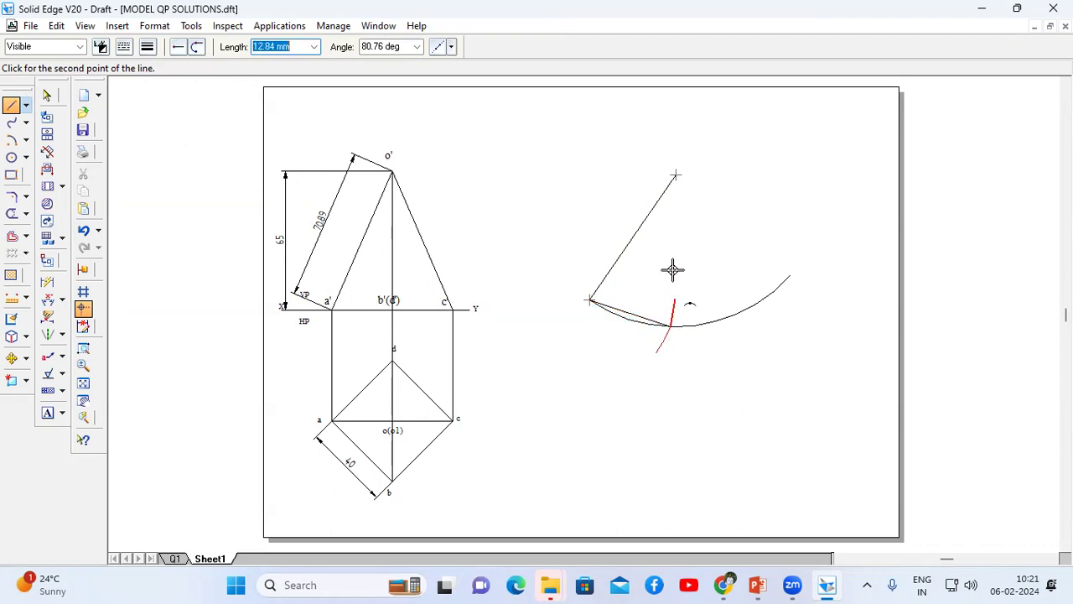
click(677, 173)
right_click(724, 168)
click(83, 348)
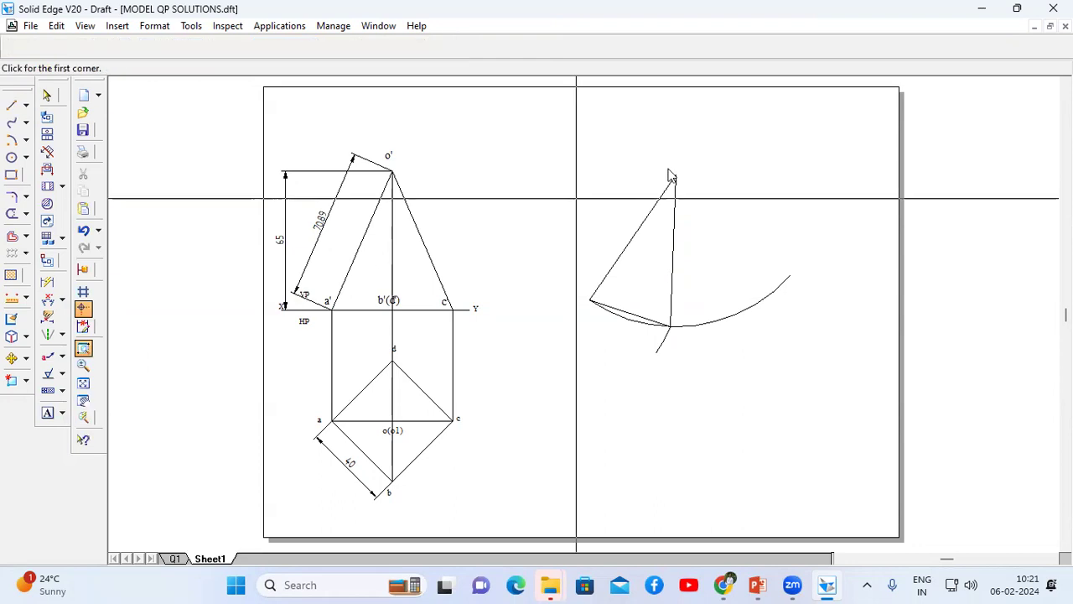
key(Escape)
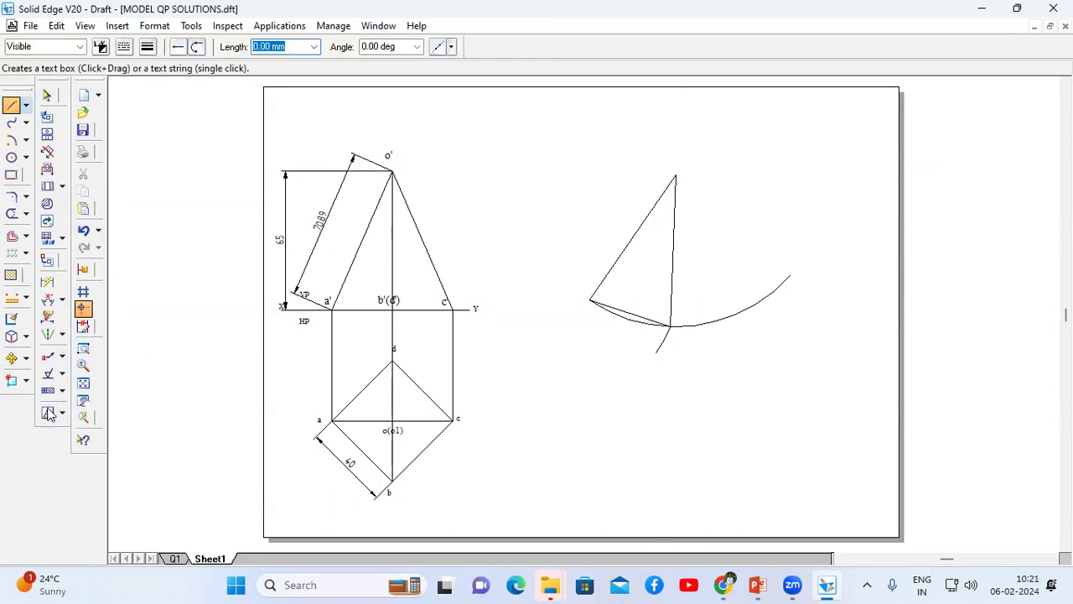
Step: Label the apex of the development triangle o
click(47, 413)
click(681, 162)
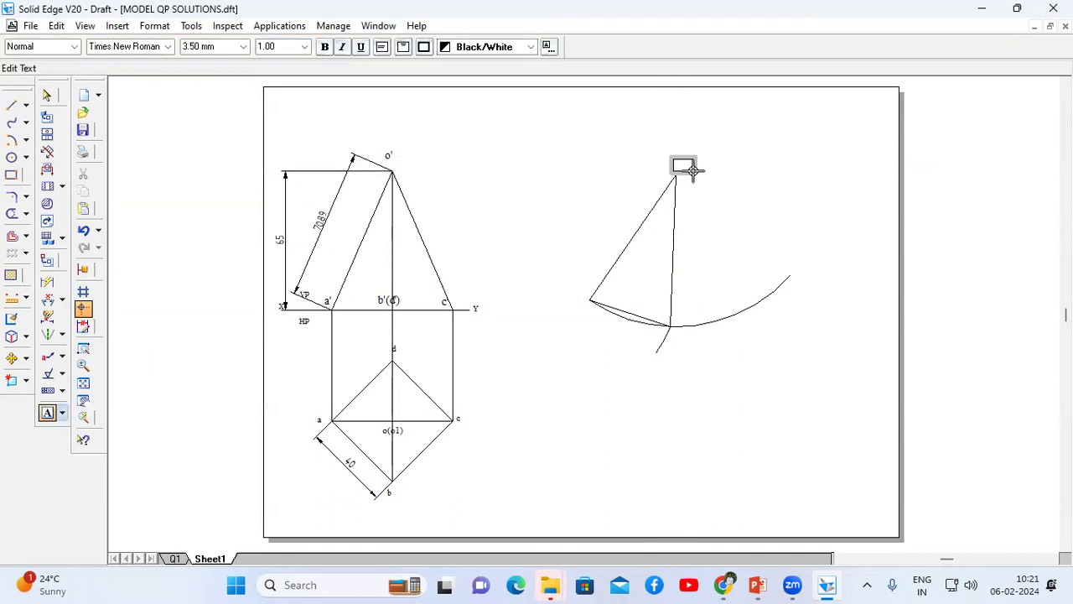
click(709, 407)
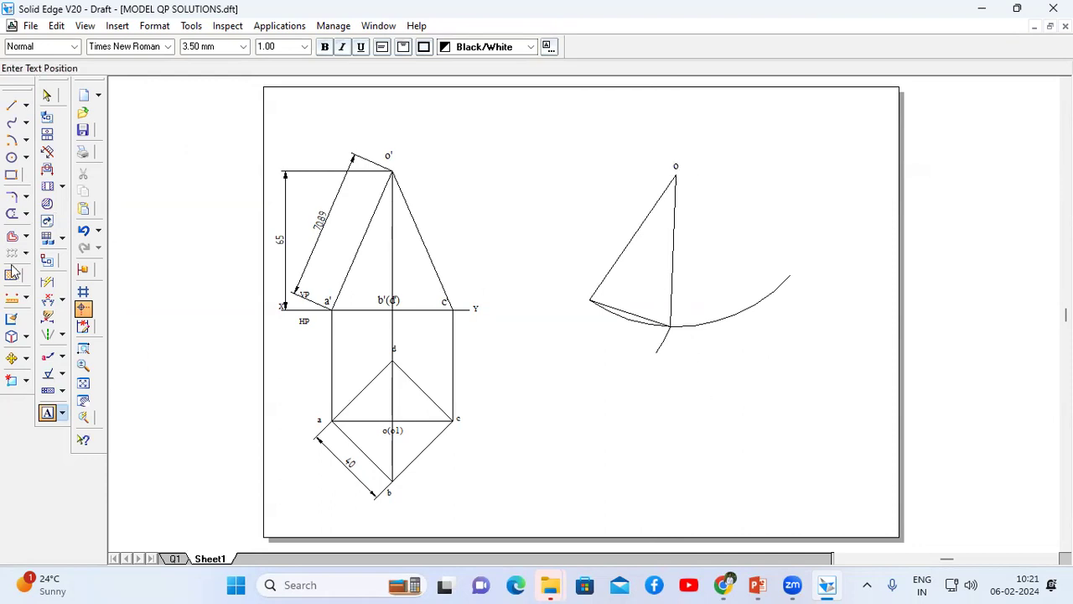
Step: Trim away the development arc and the short 40 mm marking arc, leaving only the triangle
click(12, 214)
click(15, 220)
click(58, 215)
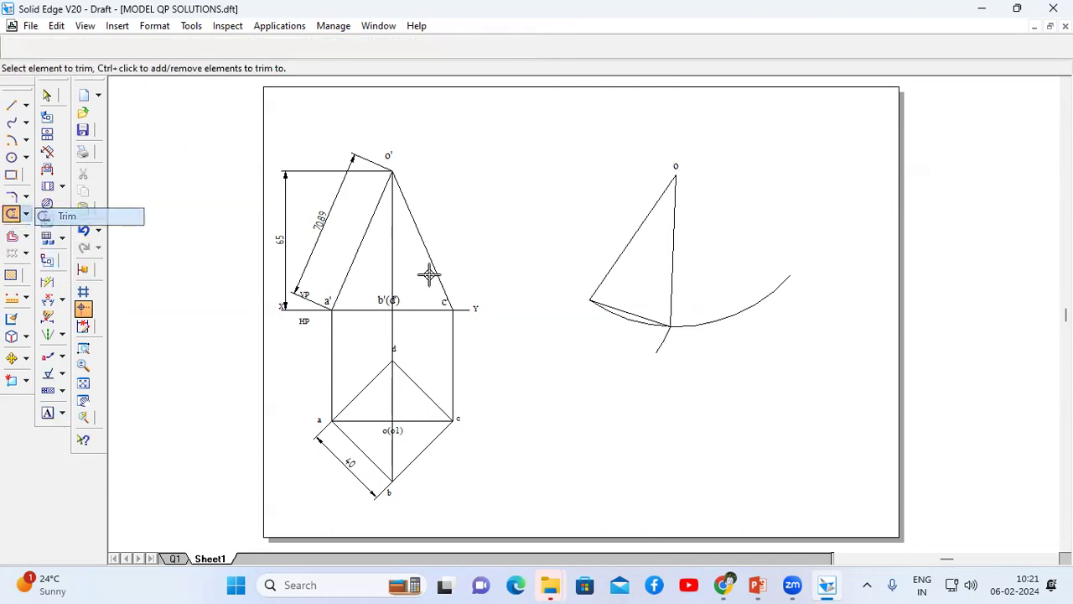
click(620, 312)
click(661, 343)
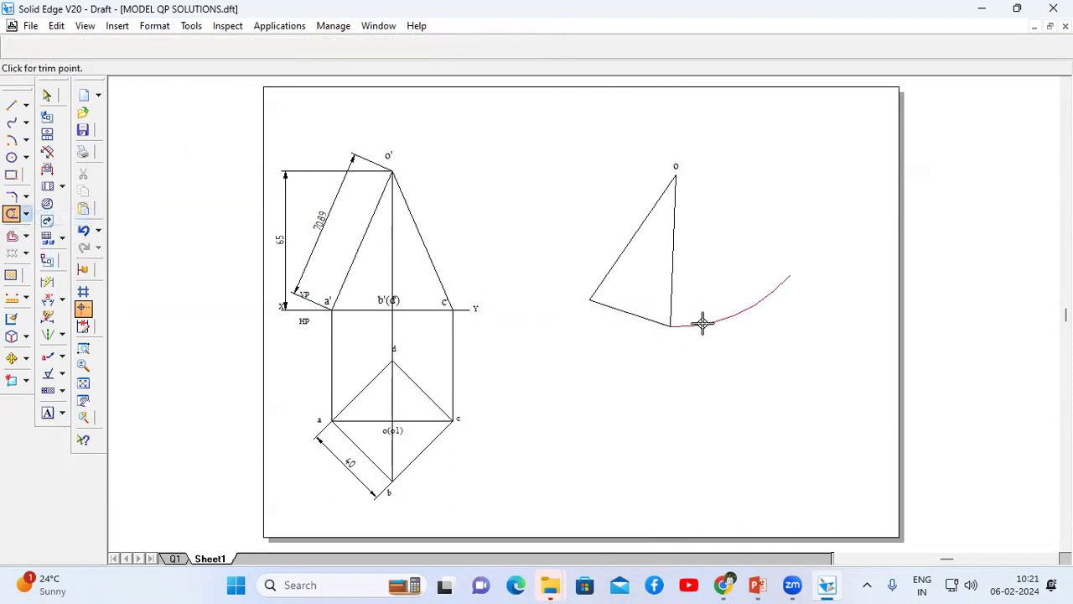
click(701, 321)
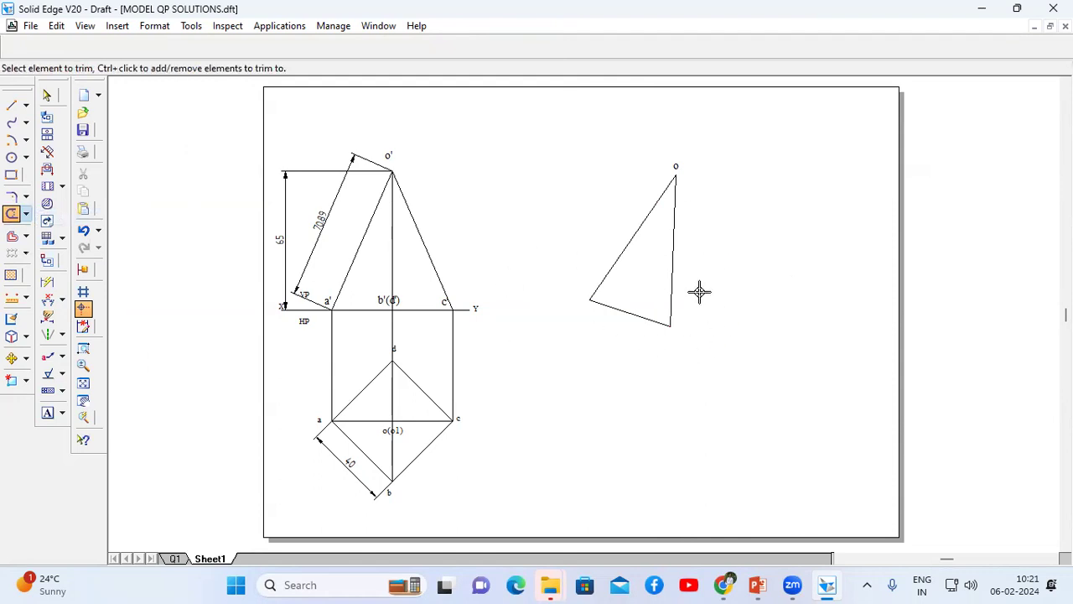
Step: Mirror the development triangle with copies about its successive slant edges through o to form the pyramid's four triangular faces
click(46, 95)
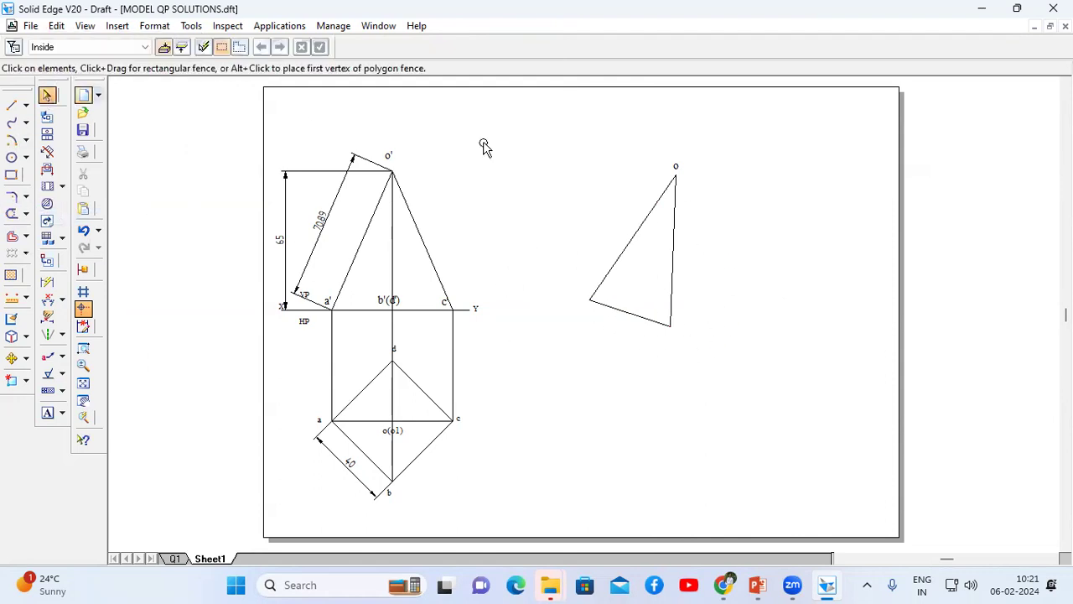
drag(585, 159, 738, 373)
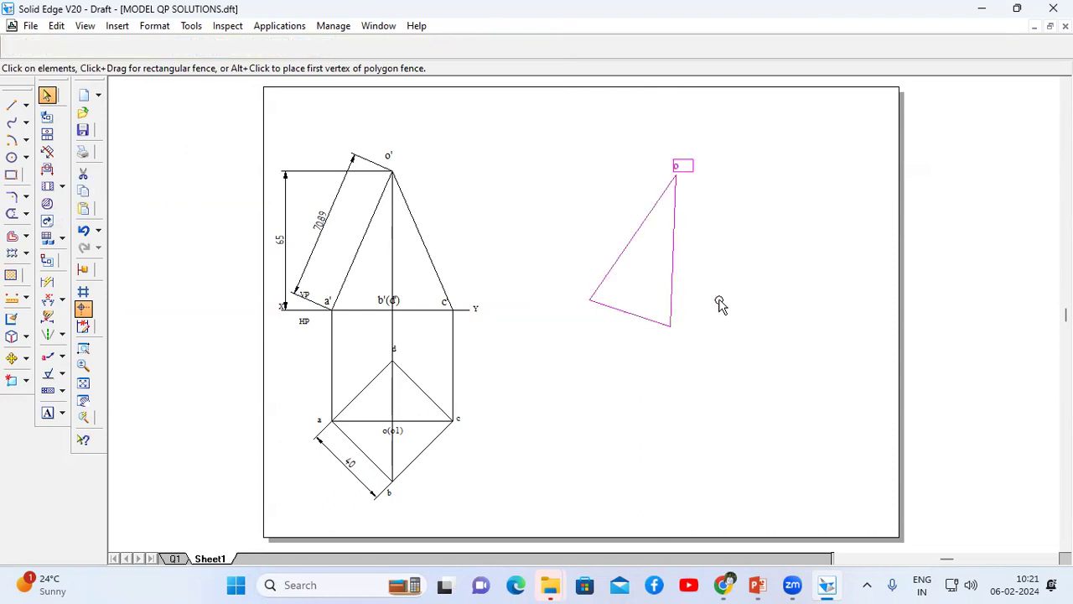
ctrl+click(689, 164)
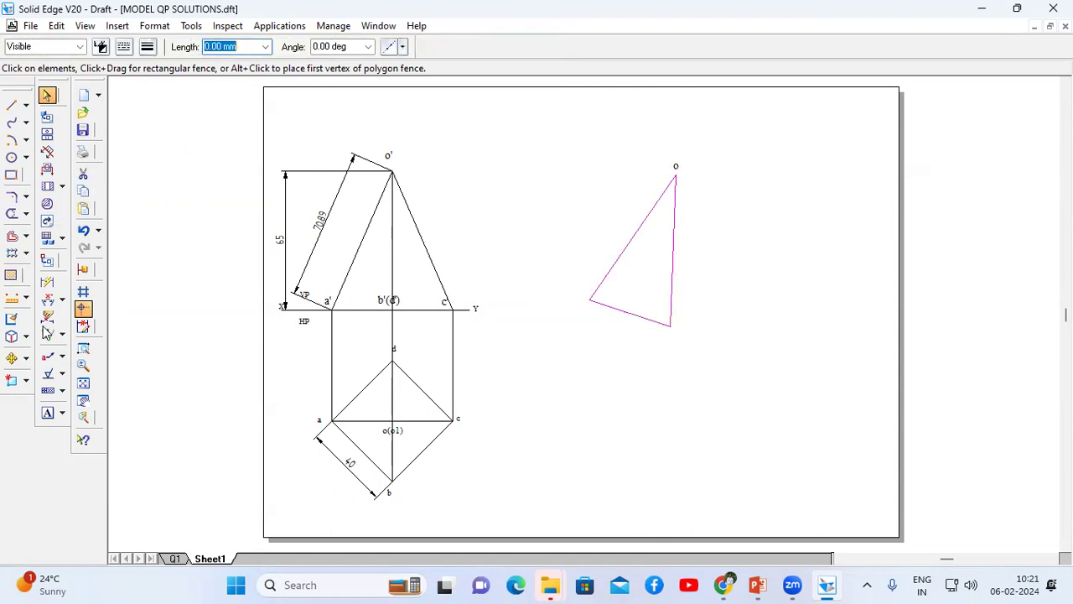
click(24, 358)
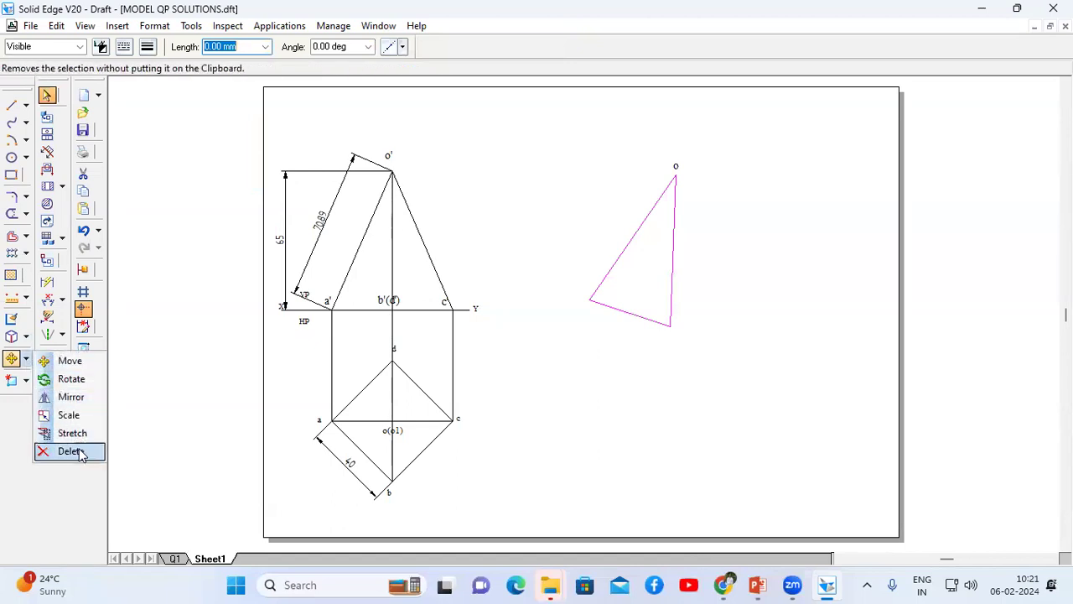
click(68, 396)
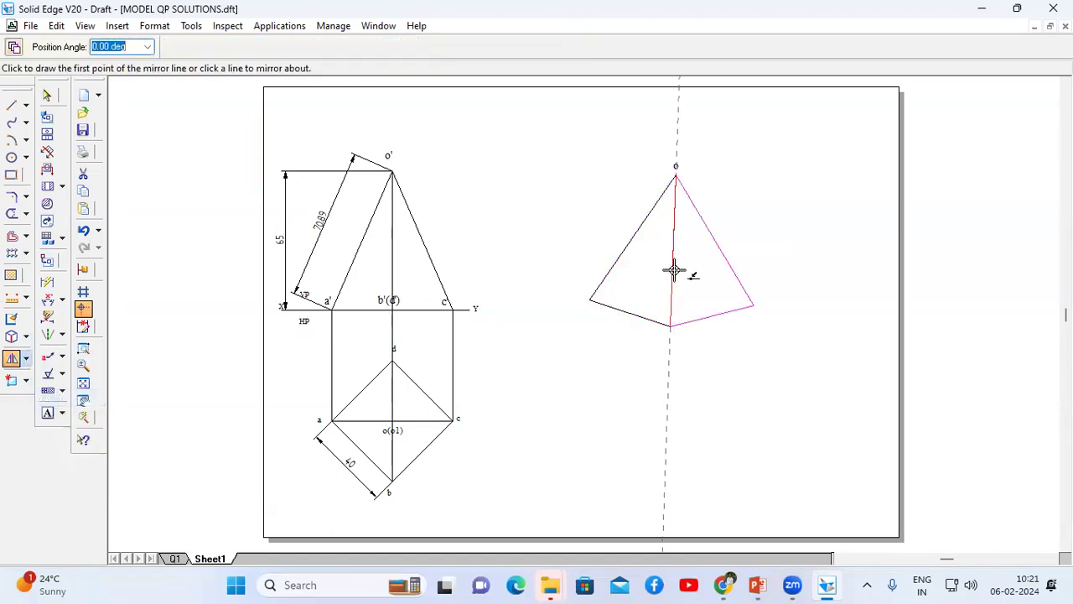
click(718, 243)
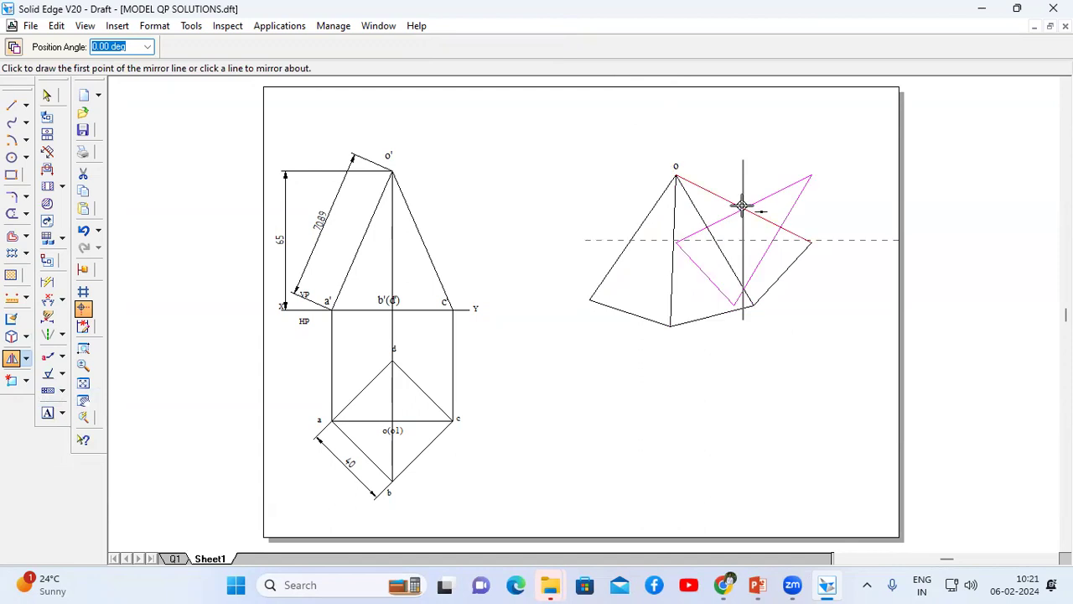
click(730, 199)
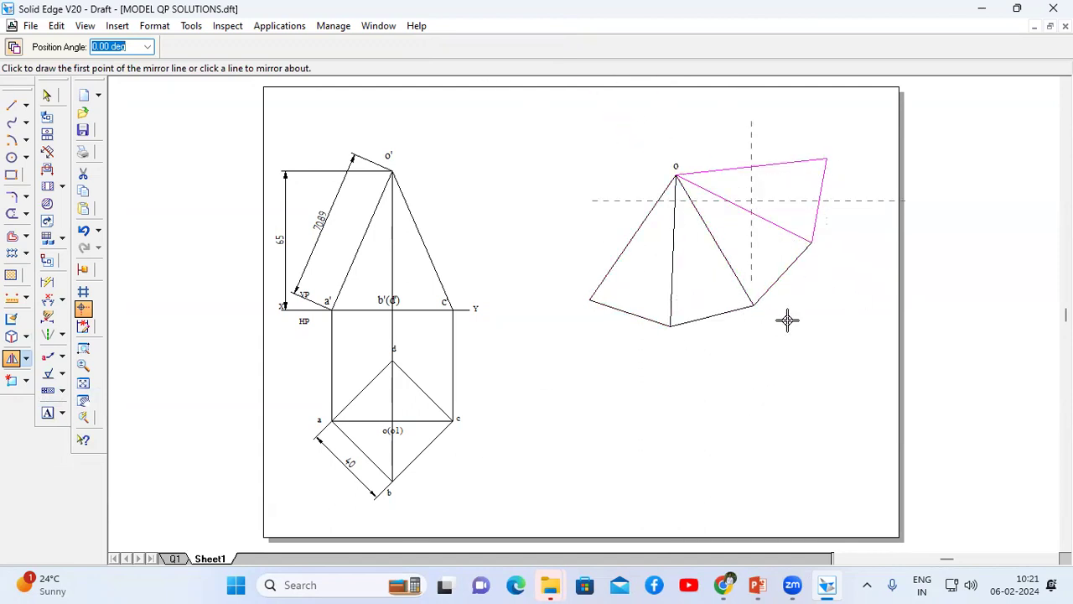
Step: Label the base corners of the development a, b, c, d and a in order around its outer edge
click(47, 413)
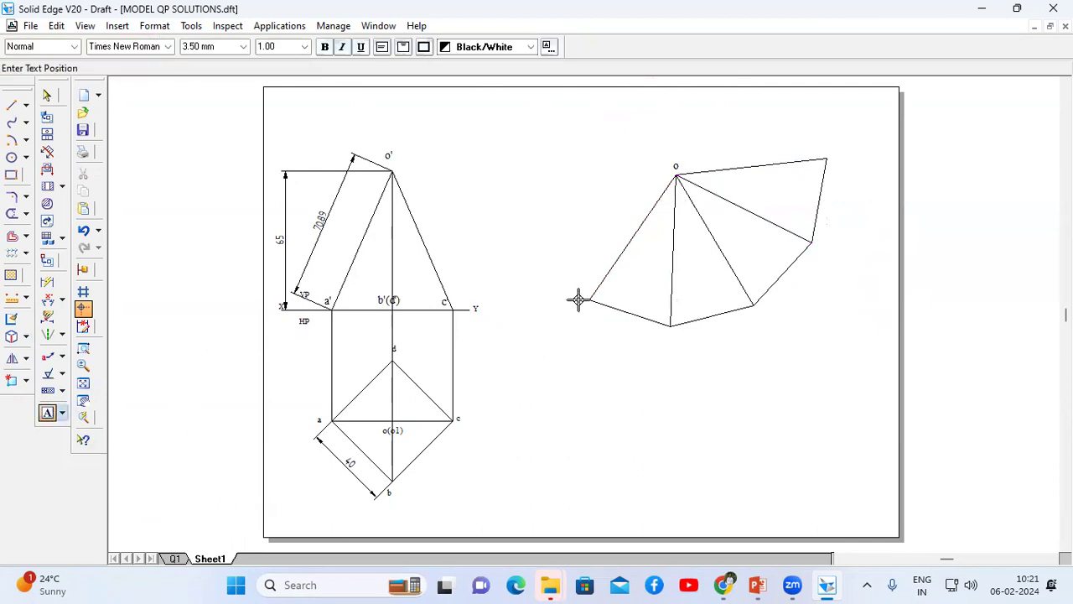
click(592, 318)
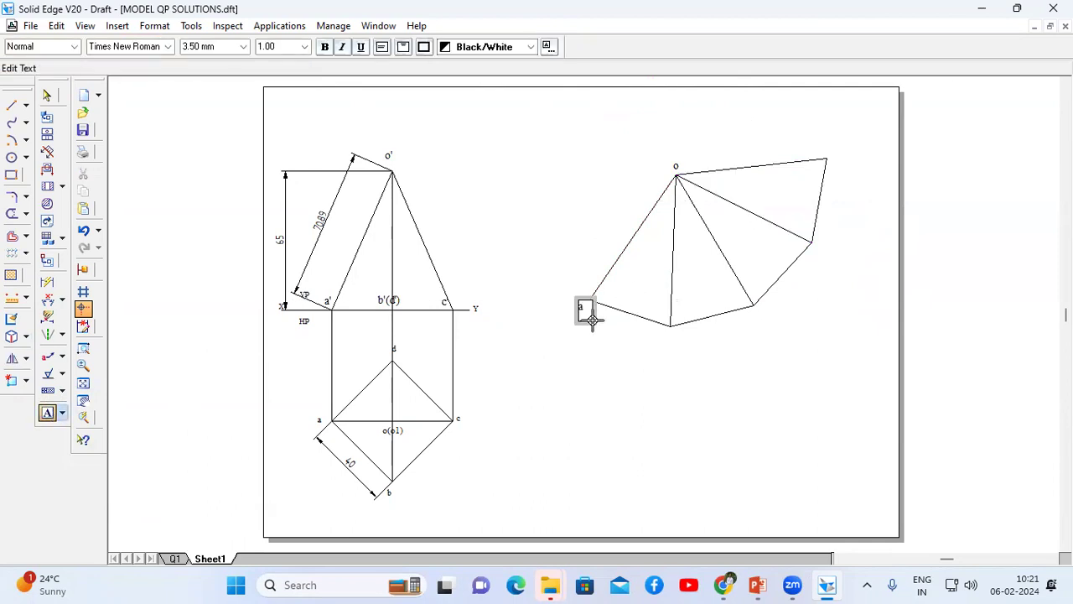
text(a)
click(670, 339)
click(684, 350)
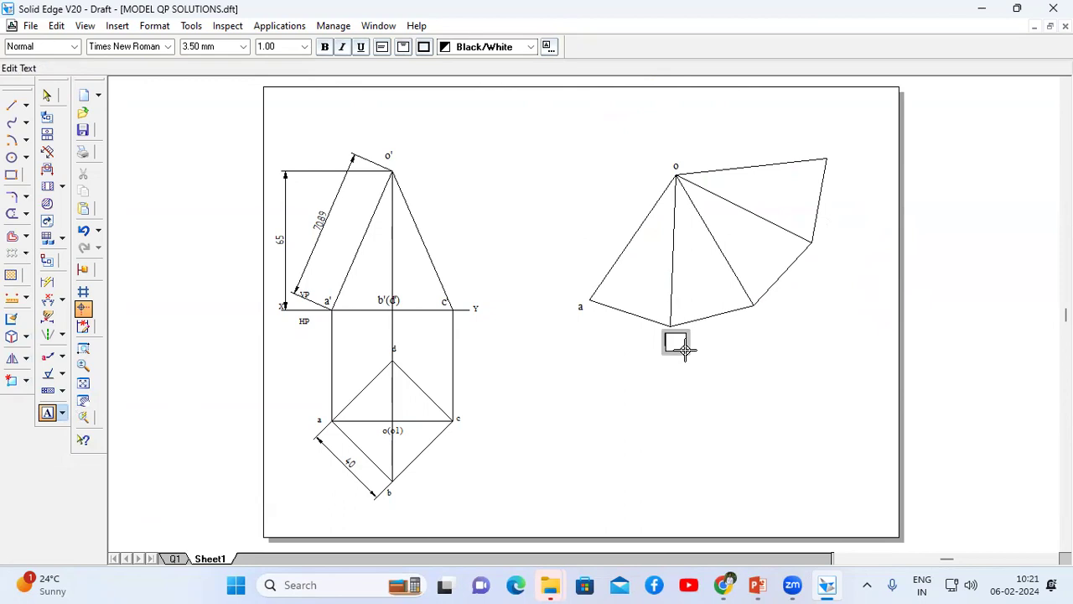
text(b)
click(770, 333)
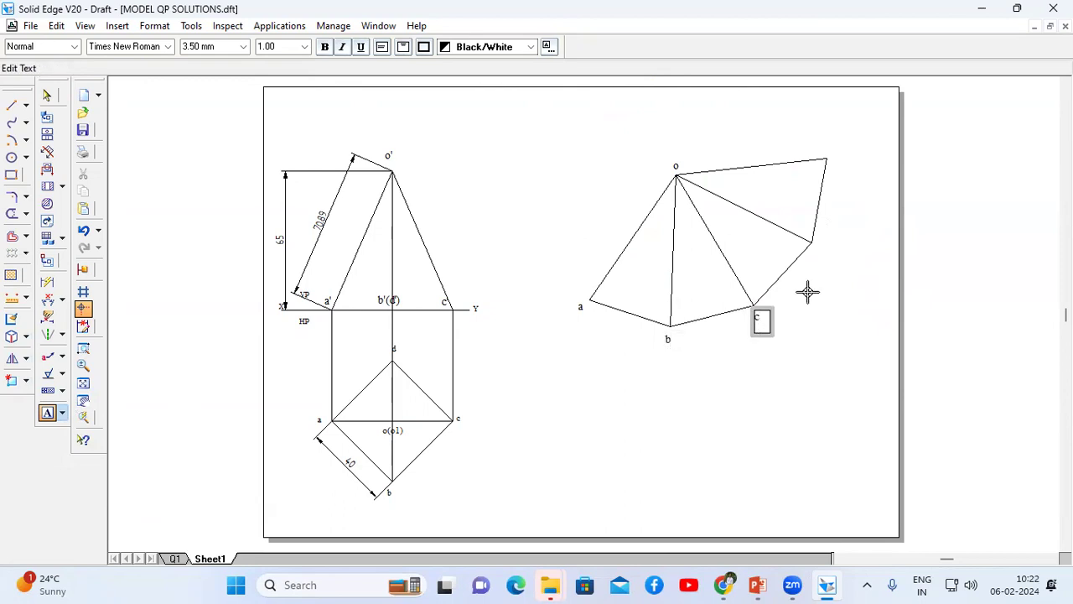
click(825, 252)
click(830, 260)
text(d)
click(834, 159)
click(840, 165)
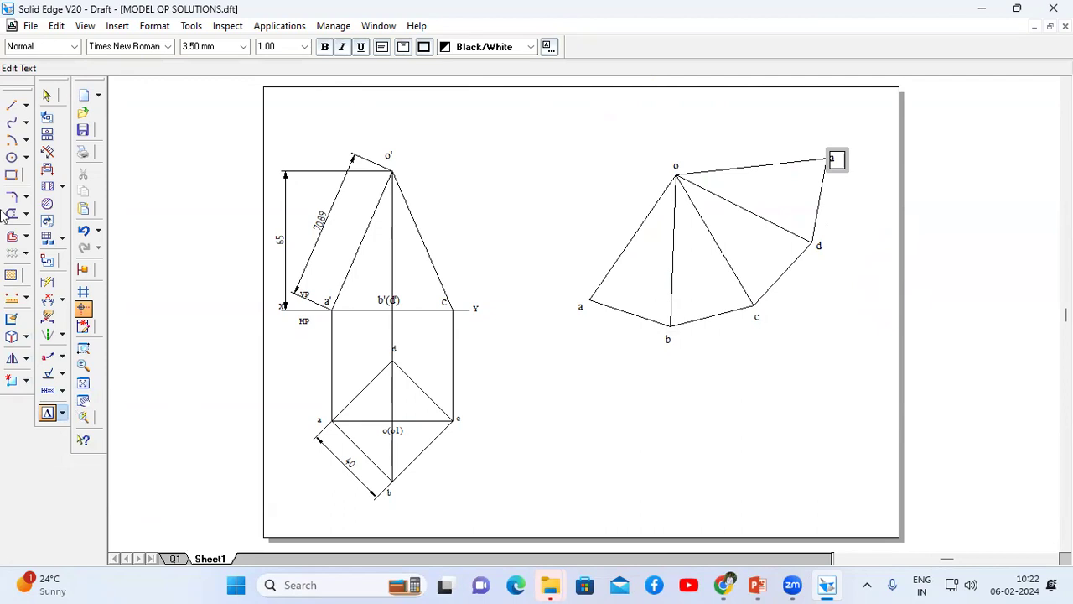
text(a)
Step: Dimension the length of the development's last slant edge from o to the closing corner a
click(47, 283)
click(730, 166)
click(731, 122)
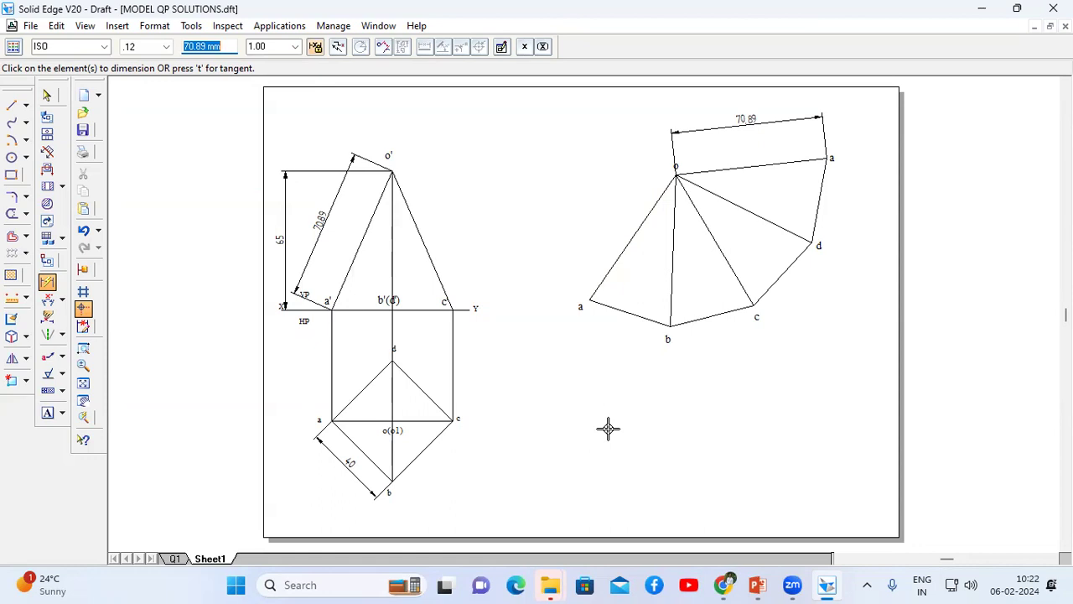
Step: Switch to PowerPoint, read the section plane condition in Q2 as a full-screen slide, and return to the Solid Edge drawing
click(758, 584)
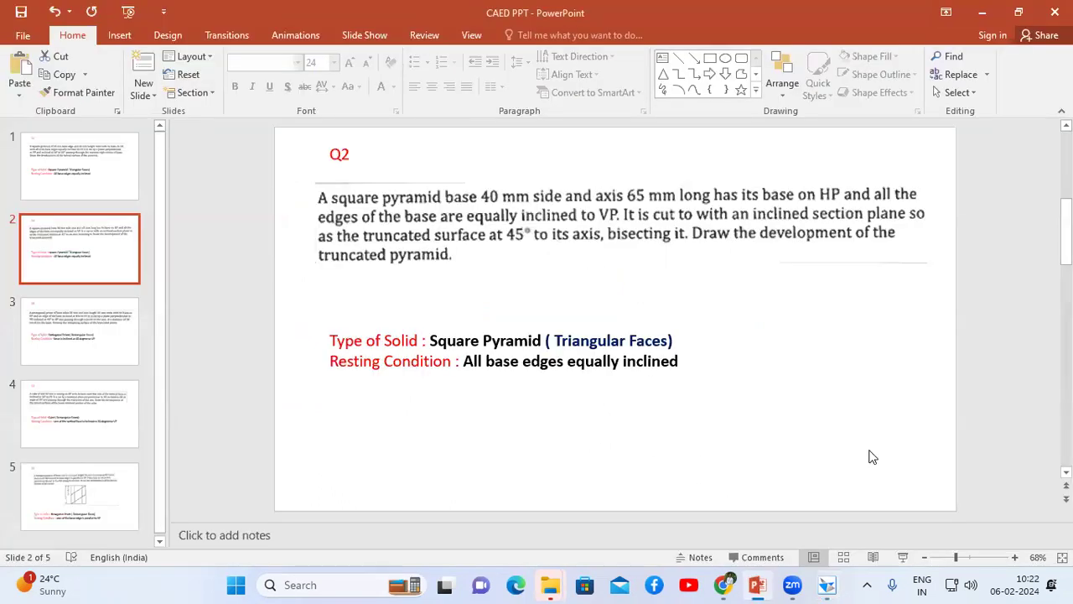
click(902, 557)
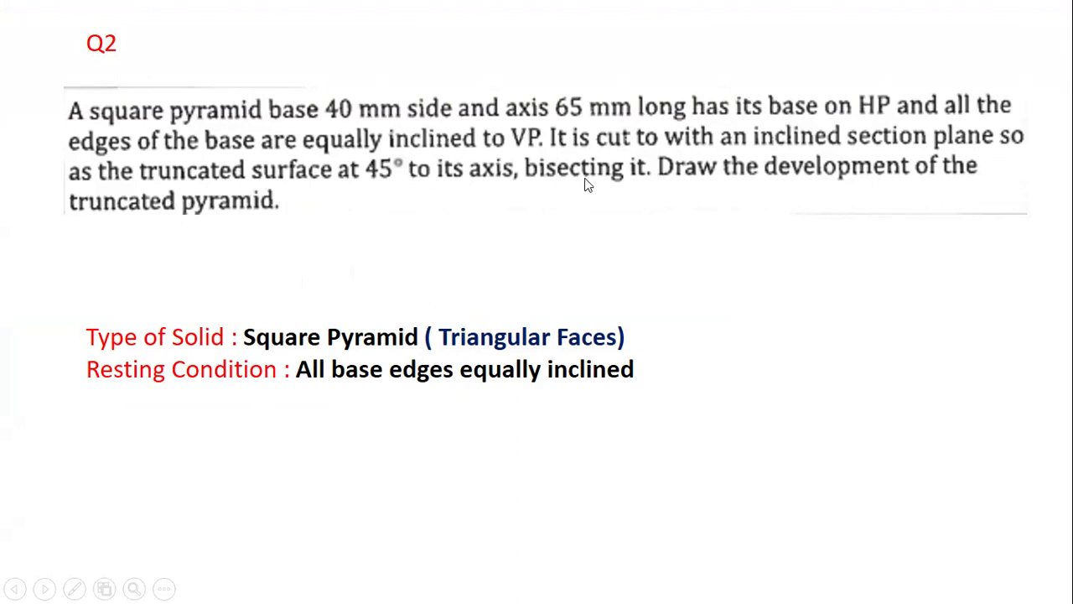
key(Escape)
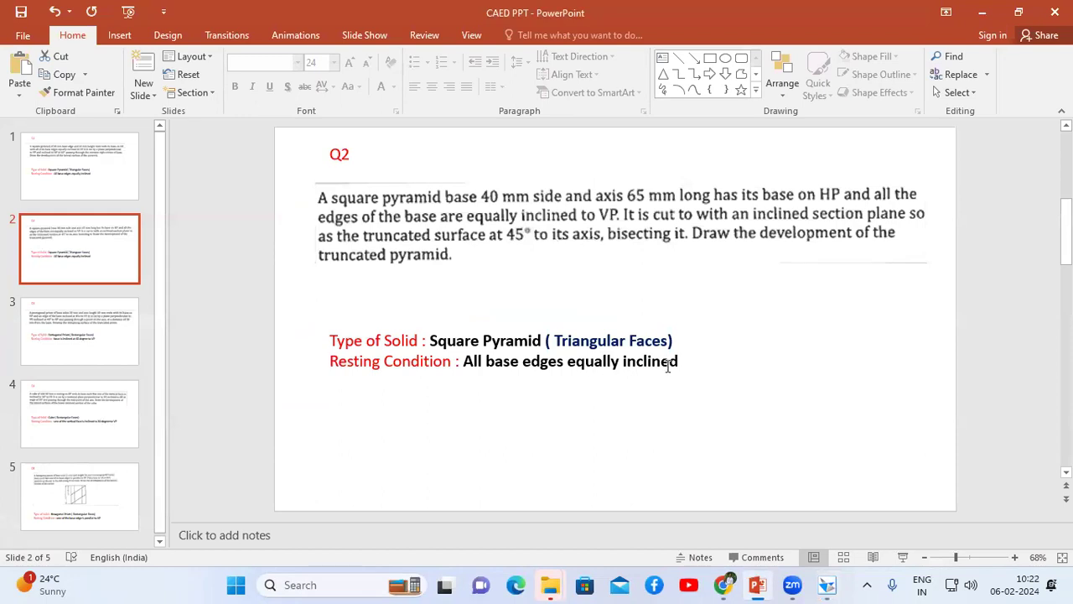
click(827, 584)
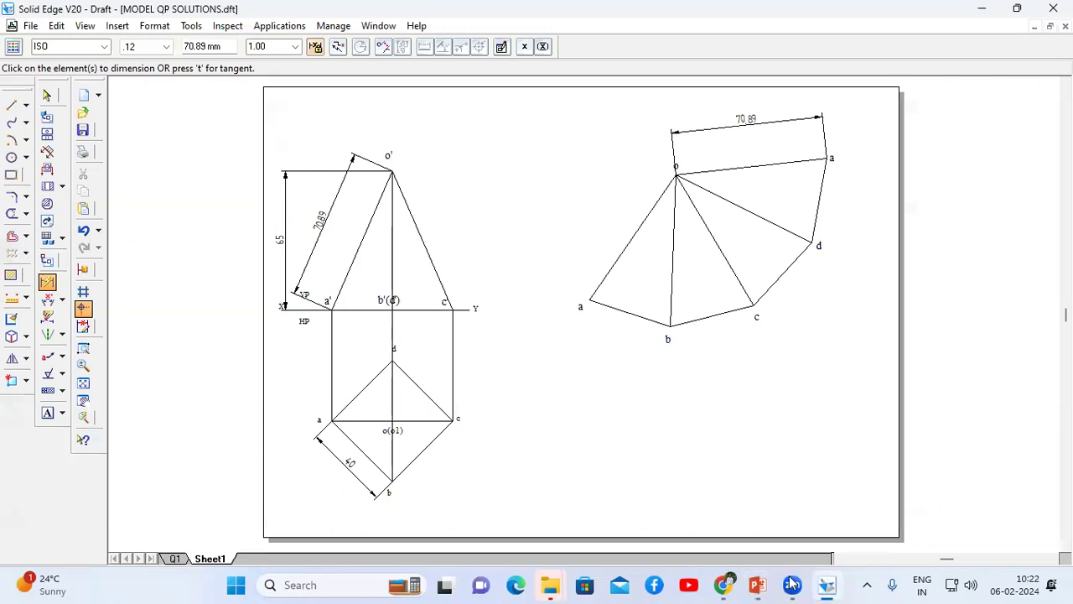
Step: Draw a section line in the front view from the axis midpoint up past edge o'c', at about 57 degrees to horizontal
click(83, 350)
drag(280, 134, 499, 354)
key(Escape)
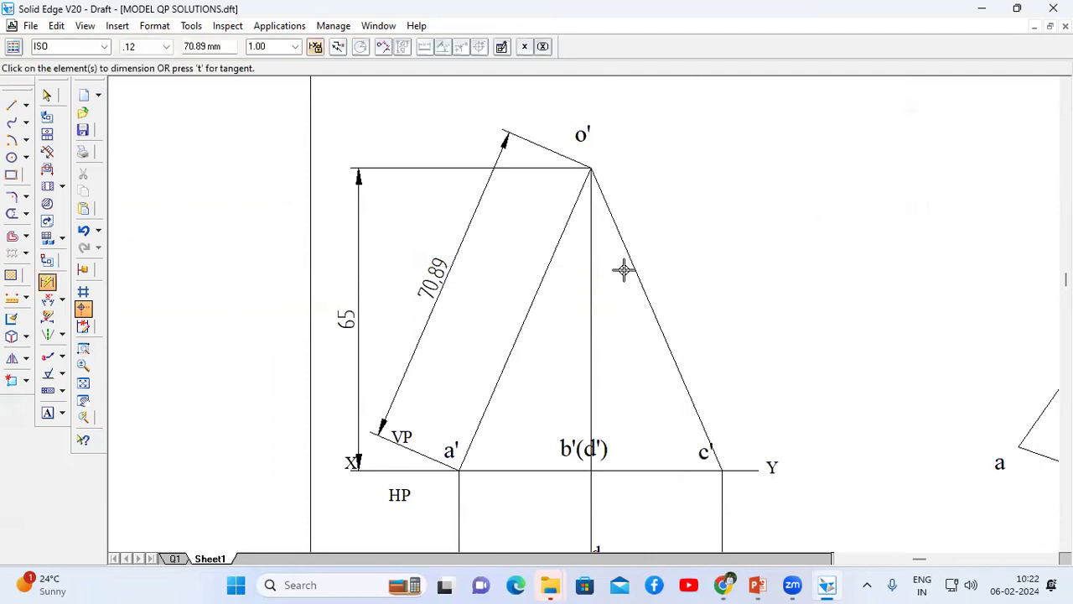
click(10, 106)
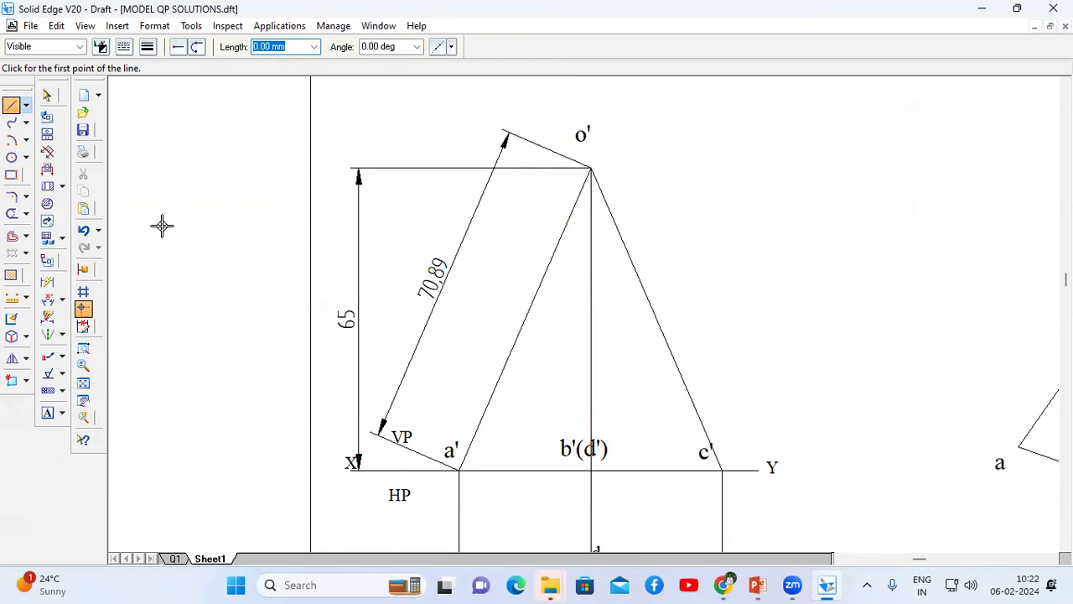
click(10, 107)
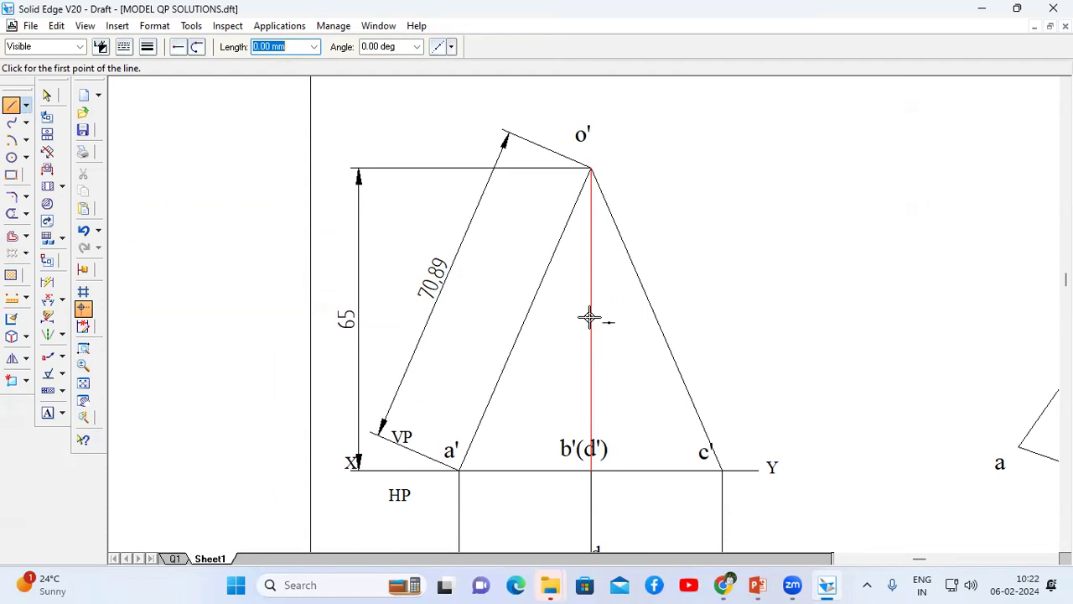
click(589, 317)
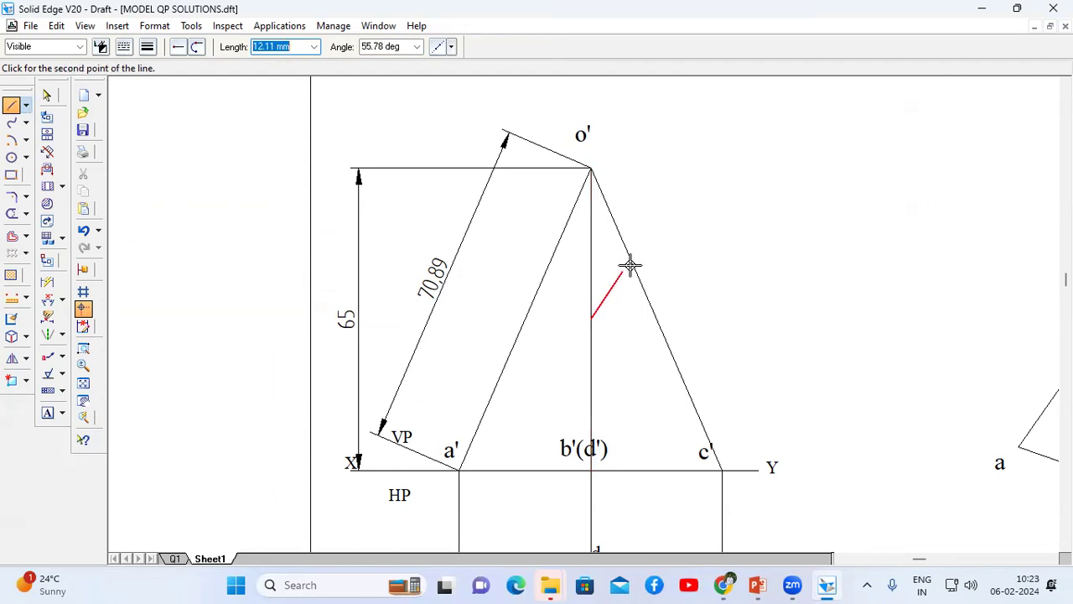
click(680, 178)
right_click(637, 266)
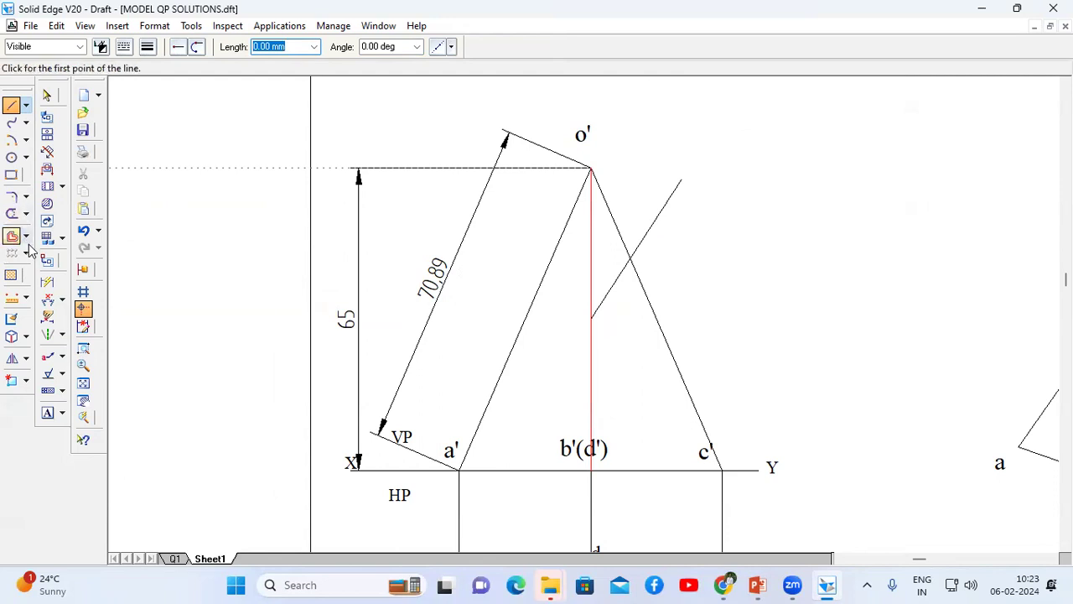
Step: Dimension the angle between the section line and the XY line and set it to 45 degrees
click(63, 299)
click(93, 320)
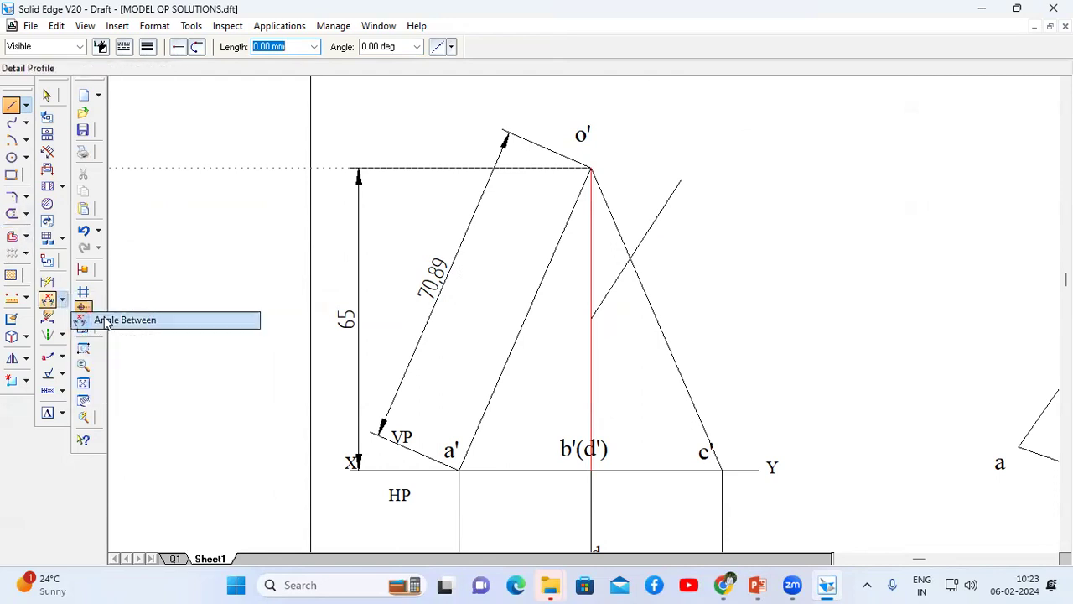
click(606, 294)
click(646, 469)
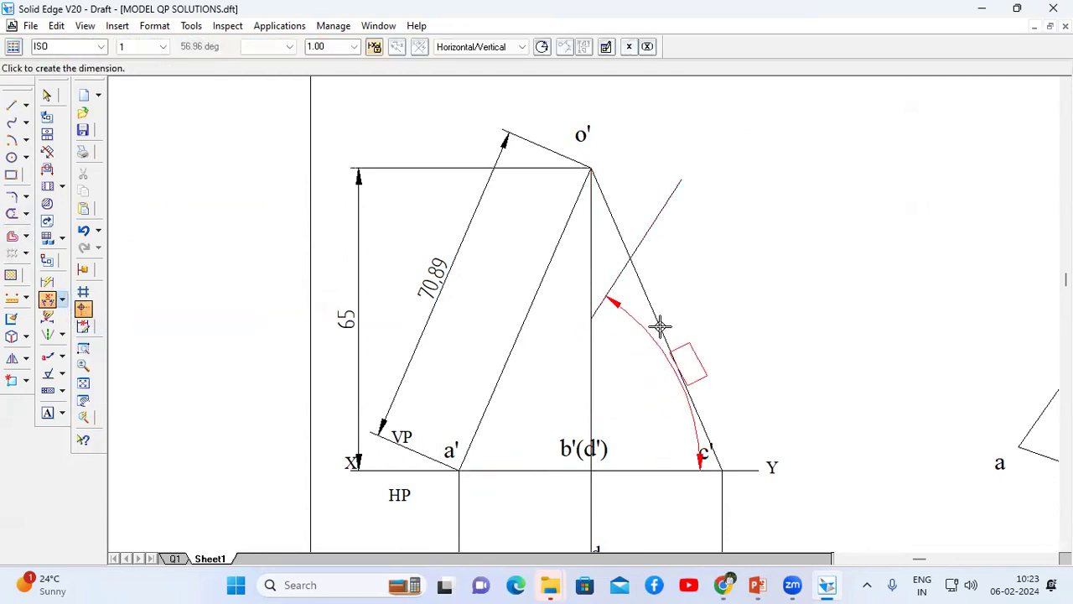
click(695, 286)
text(45)
key(Return)
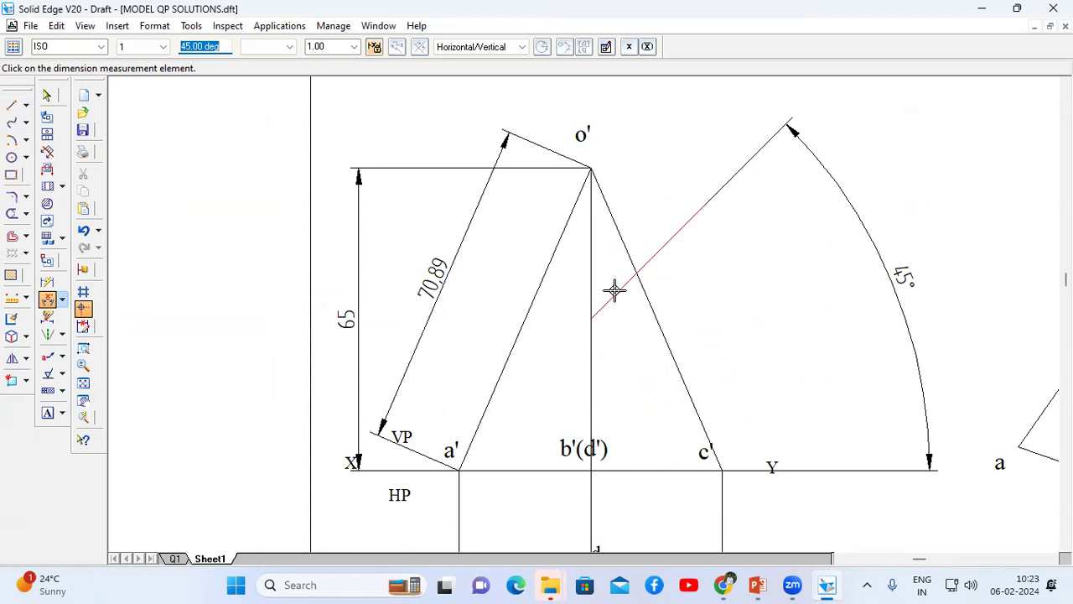
Step: Extend the lower end of the section line to meet the slant edge o'a'
click(26, 213)
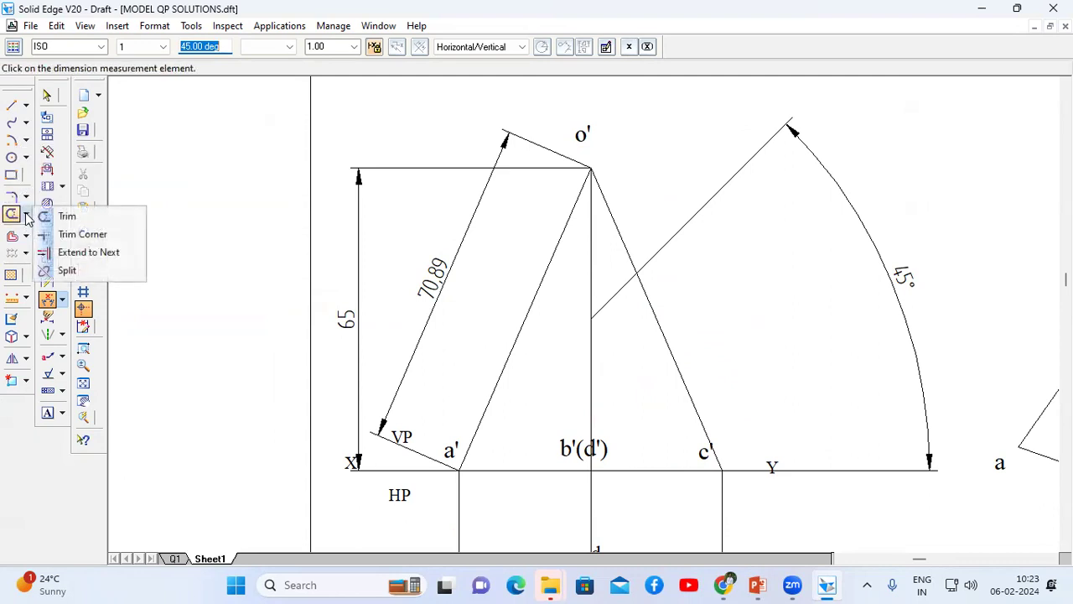
click(78, 256)
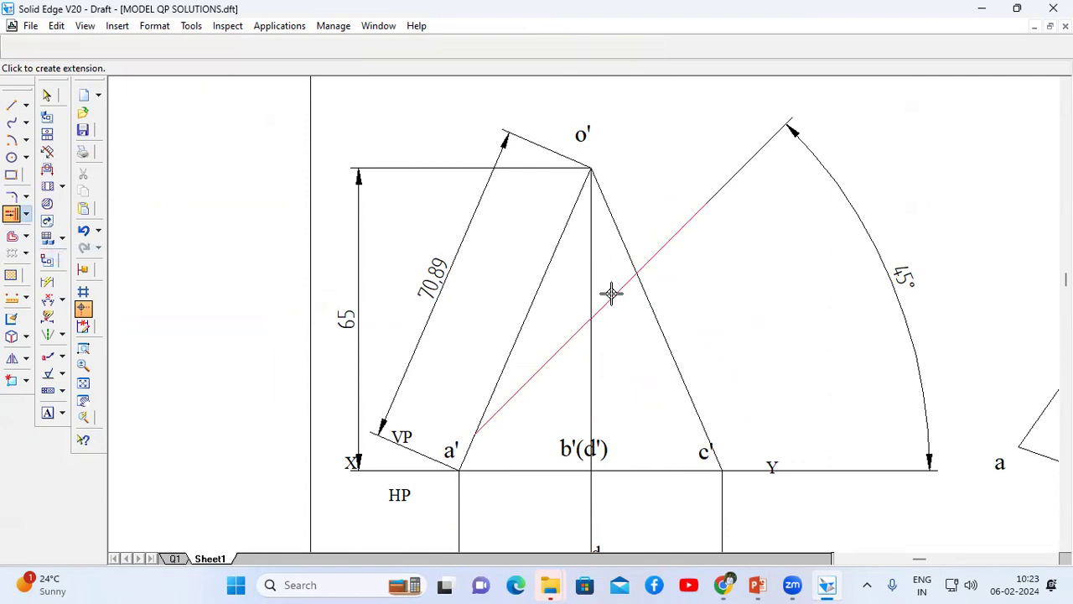
click(611, 292)
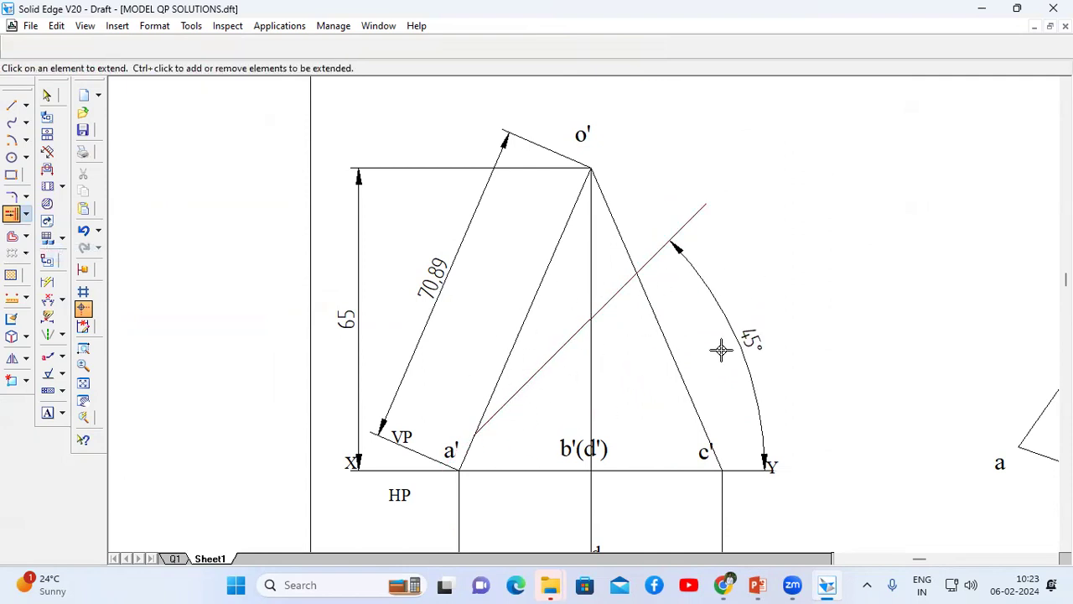
Step: Outline the truncated pyramid's front view with 0.50 mm lines, from a' along the section line to o'c', down to c' and back to a'
click(10, 105)
click(147, 47)
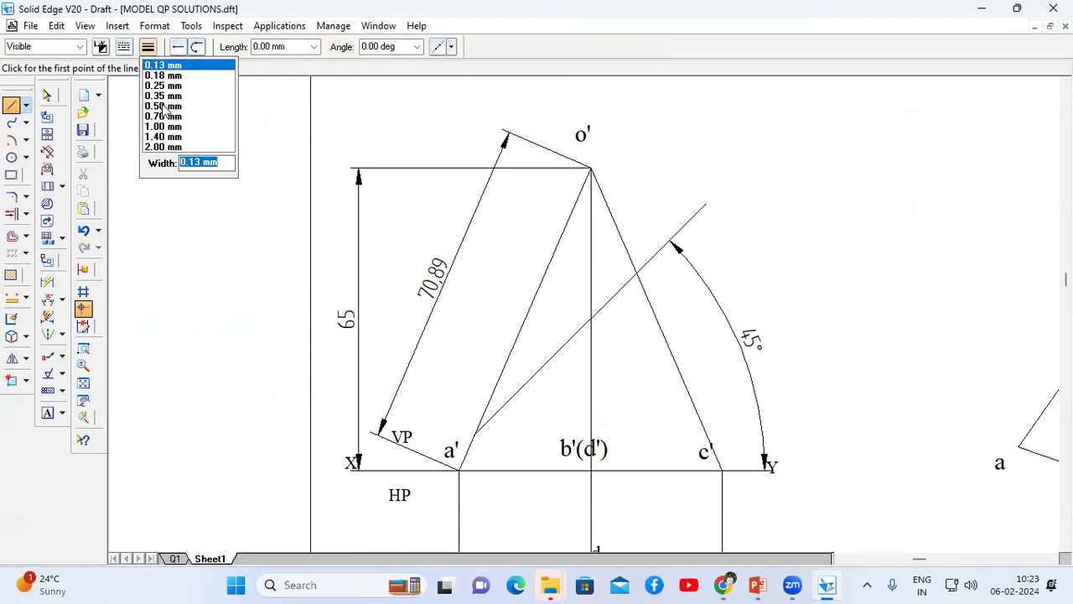
click(164, 106)
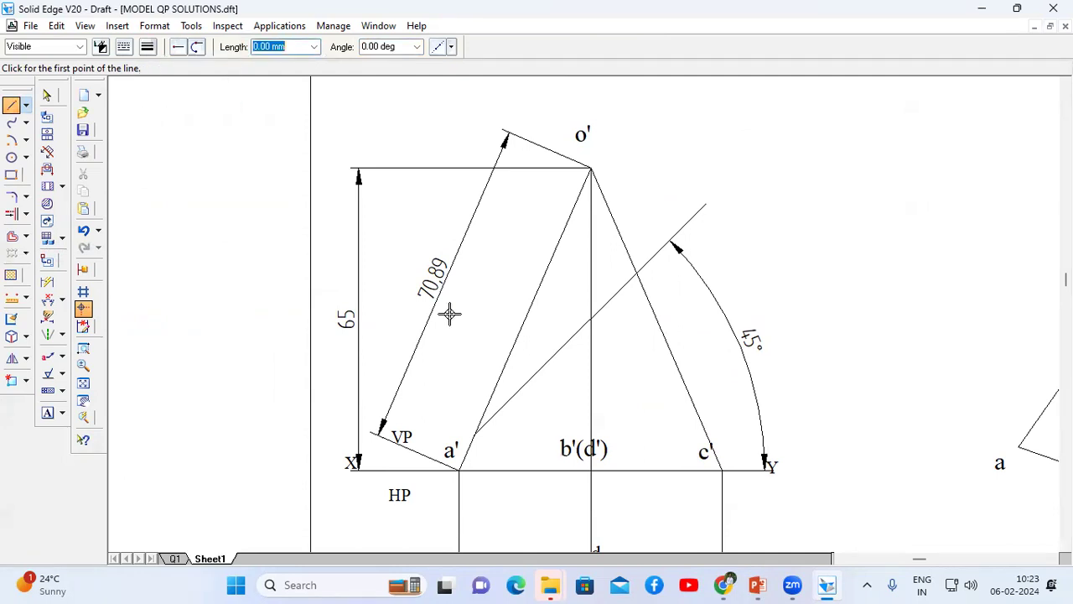
click(459, 471)
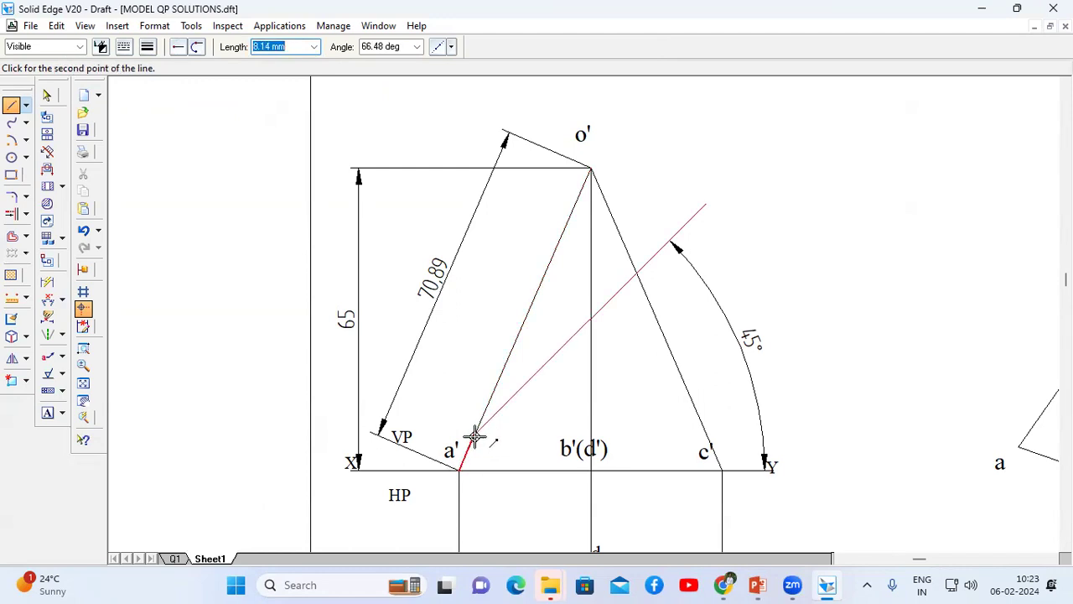
click(591, 319)
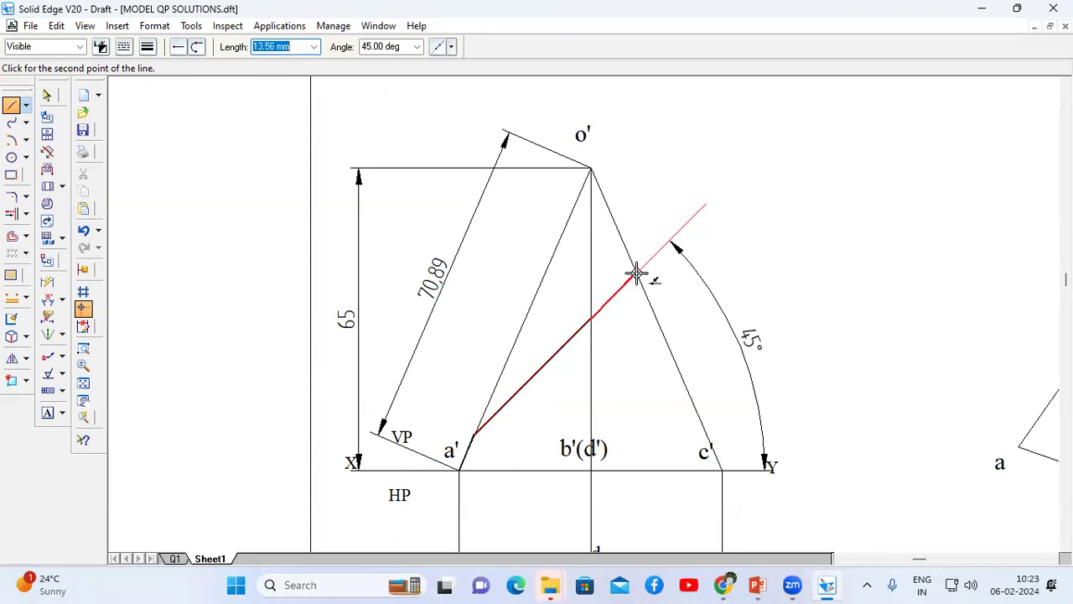
click(637, 272)
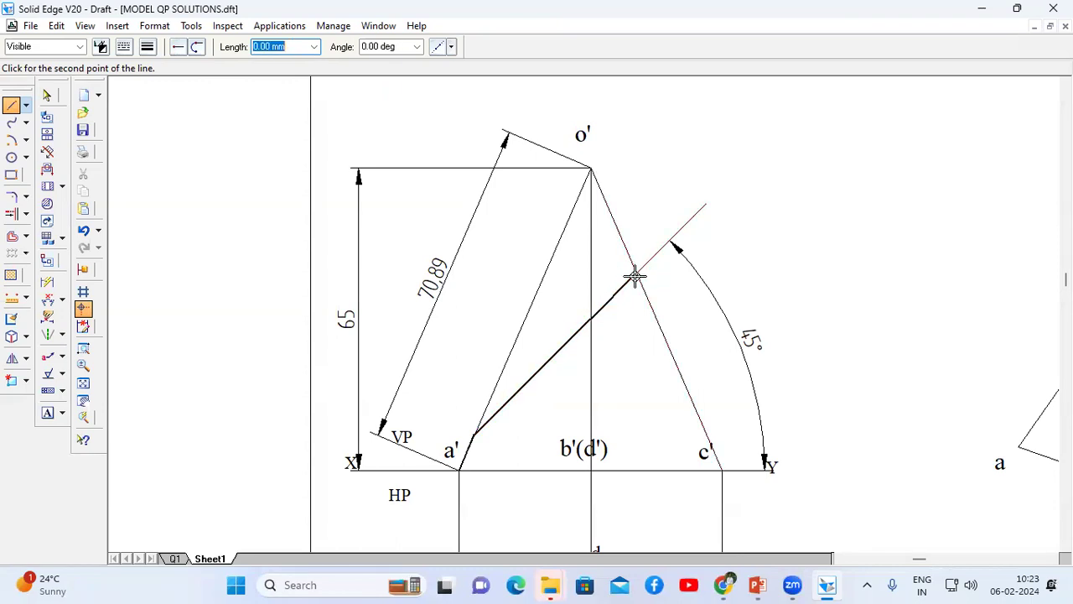
click(721, 471)
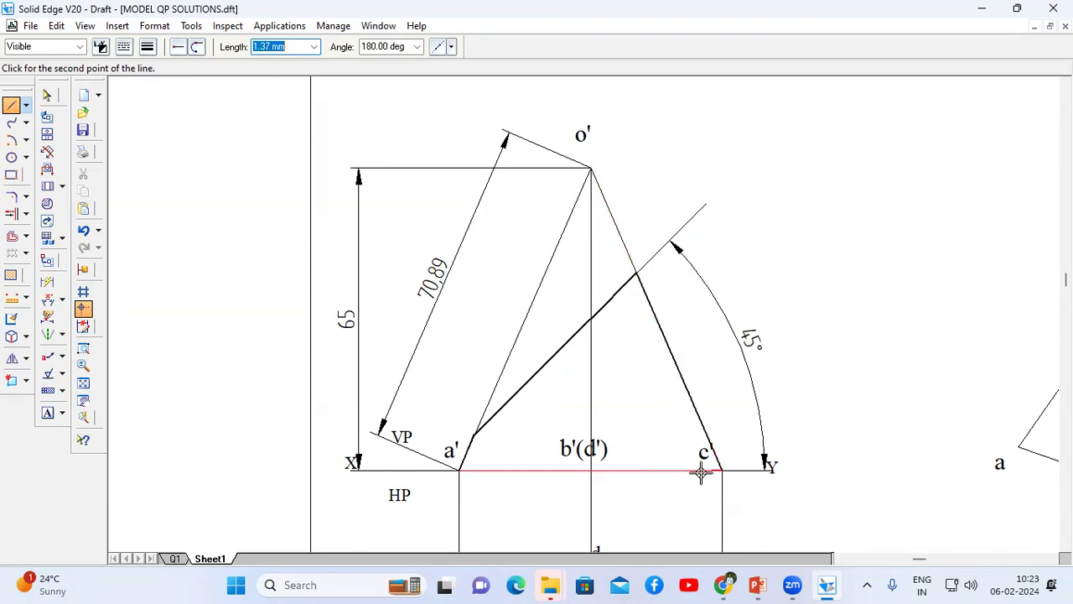
click(591, 470)
double_click(459, 471)
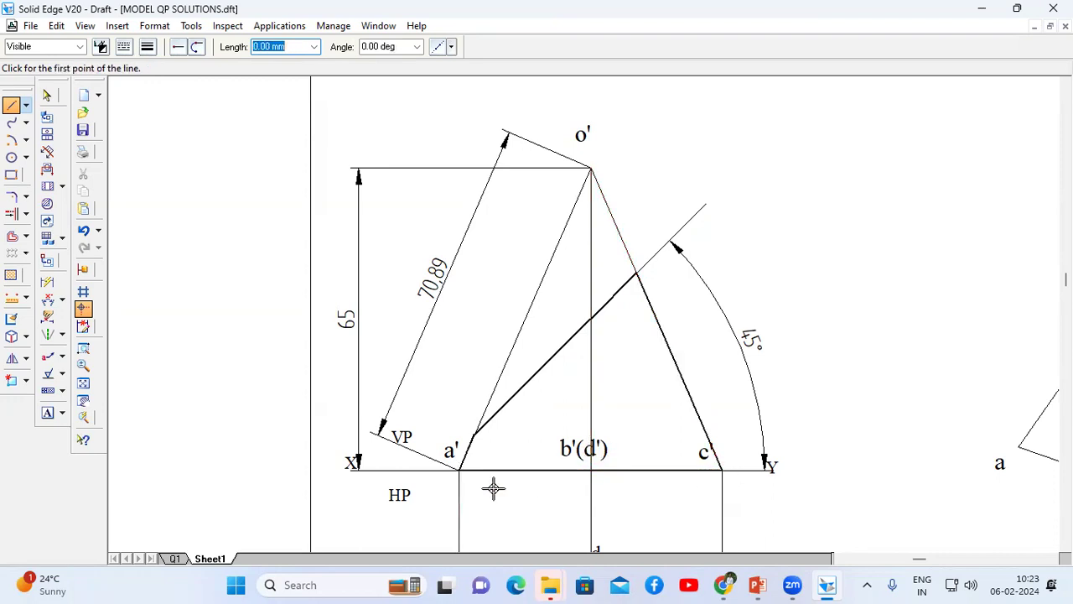
Step: Draw a thick line along the axis in the front view, from b'(d') on the base up to the section line
click(591, 471)
click(591, 319)
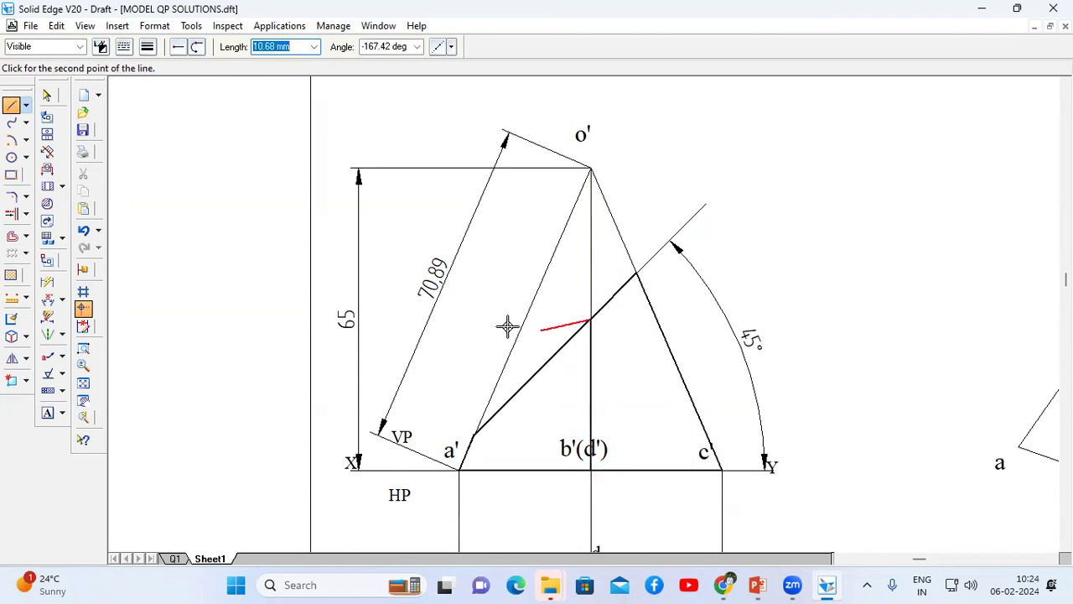
key(Escape)
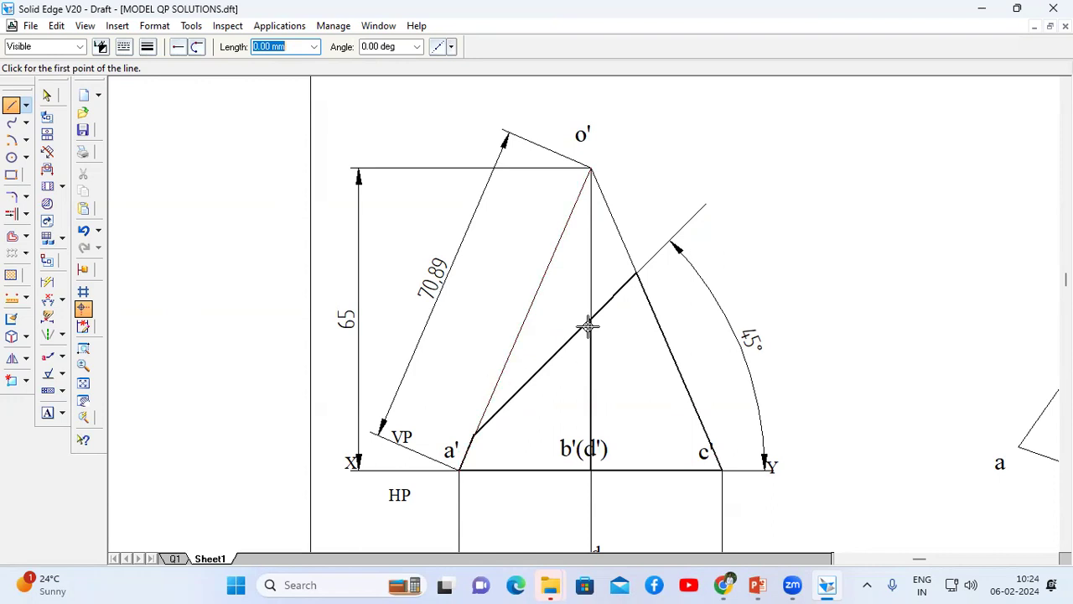
Step: Label the section line's intersection with edge o'a' as 1 and its intersection with the axis as 2
click(47, 415)
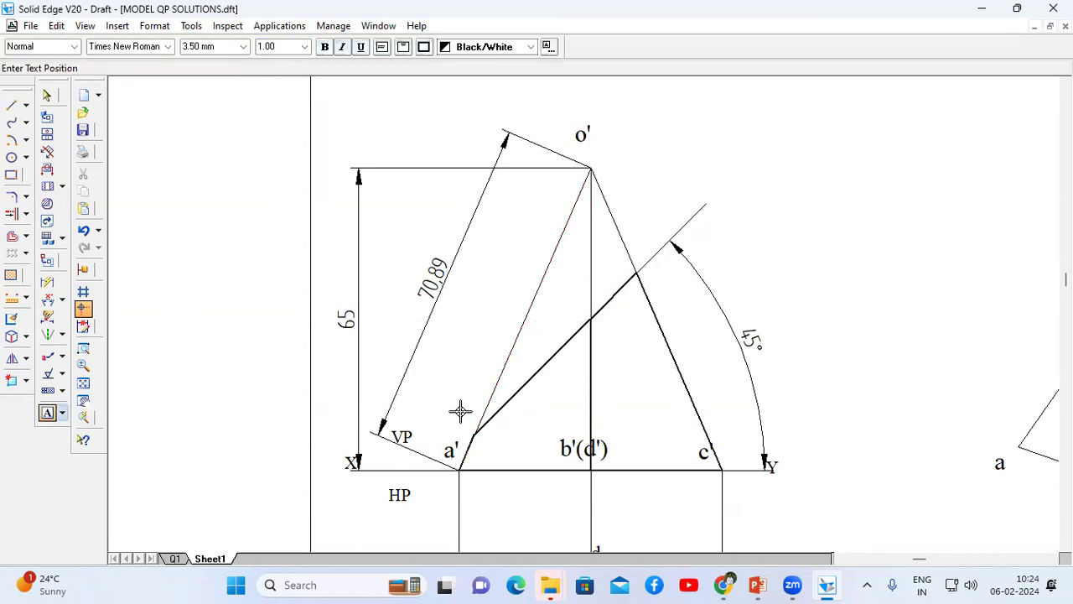
click(476, 433)
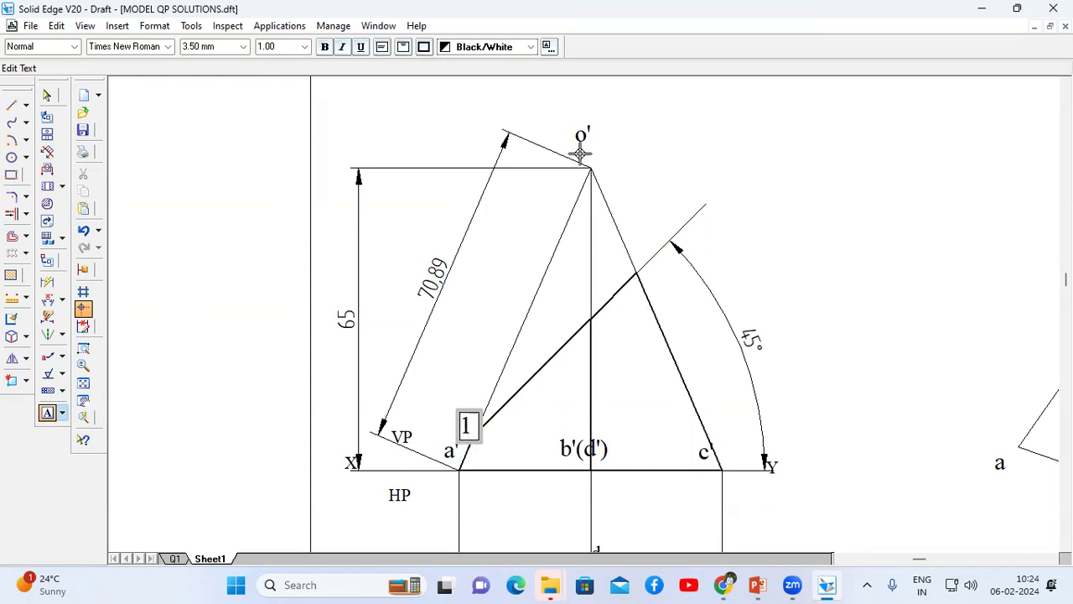
click(579, 299)
click(596, 312)
text(2)
click(617, 337)
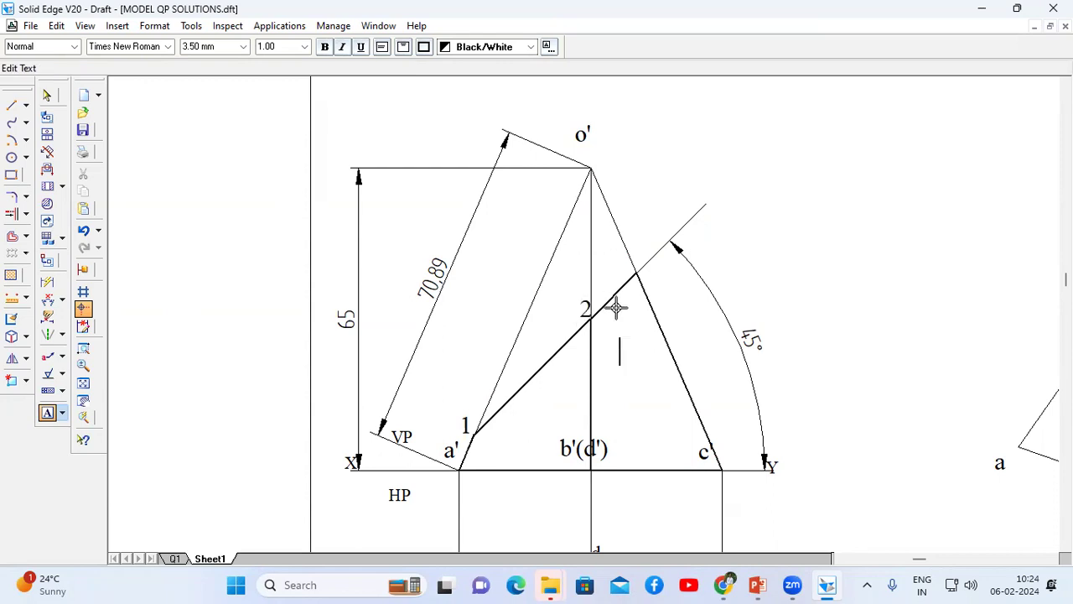
Step: Label the section line's intersection with edge o'c' as 3, and place the label 4 just below point 2 on the axis
click(636, 258)
click(646, 267)
text(3)
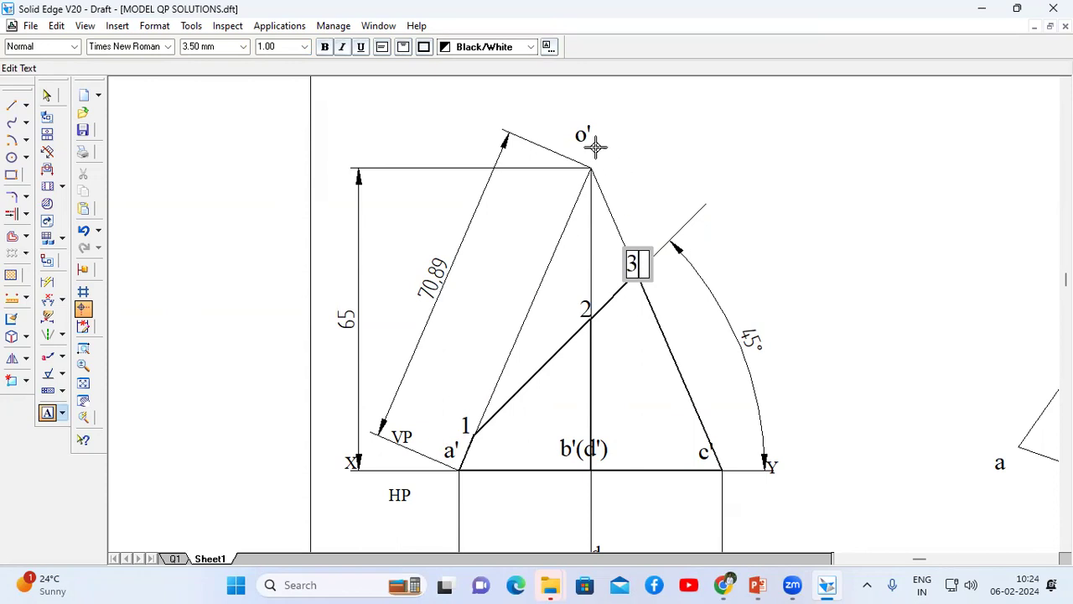
click(588, 330)
click(600, 344)
text(4)
click(833, 291)
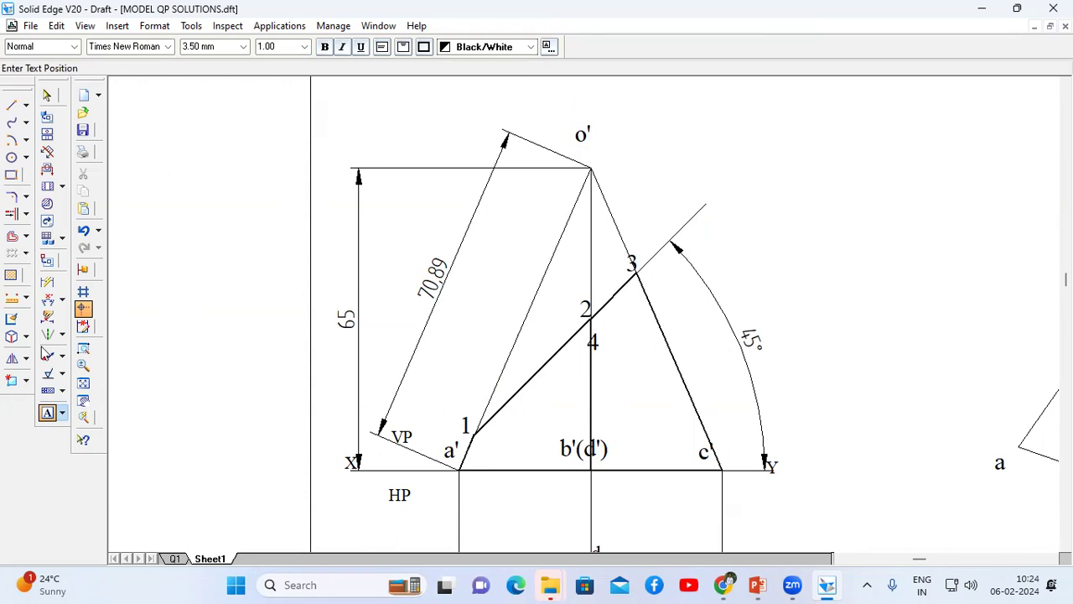
Step: Dimension the remaining part of the slant edge from a' to point 1 in the front view
click(83, 385)
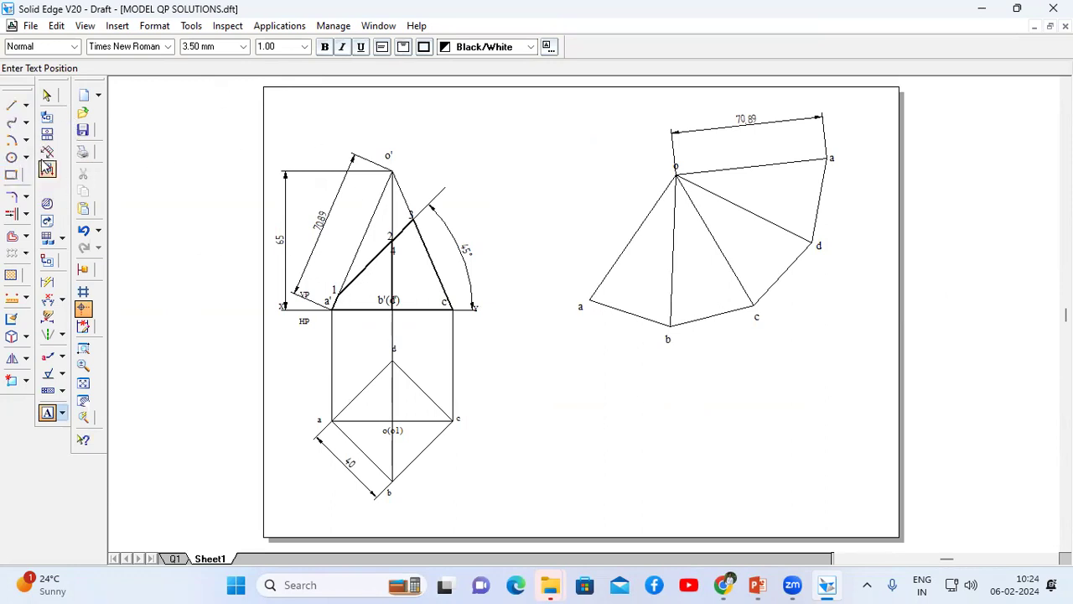
click(83, 350)
click(276, 145)
click(507, 327)
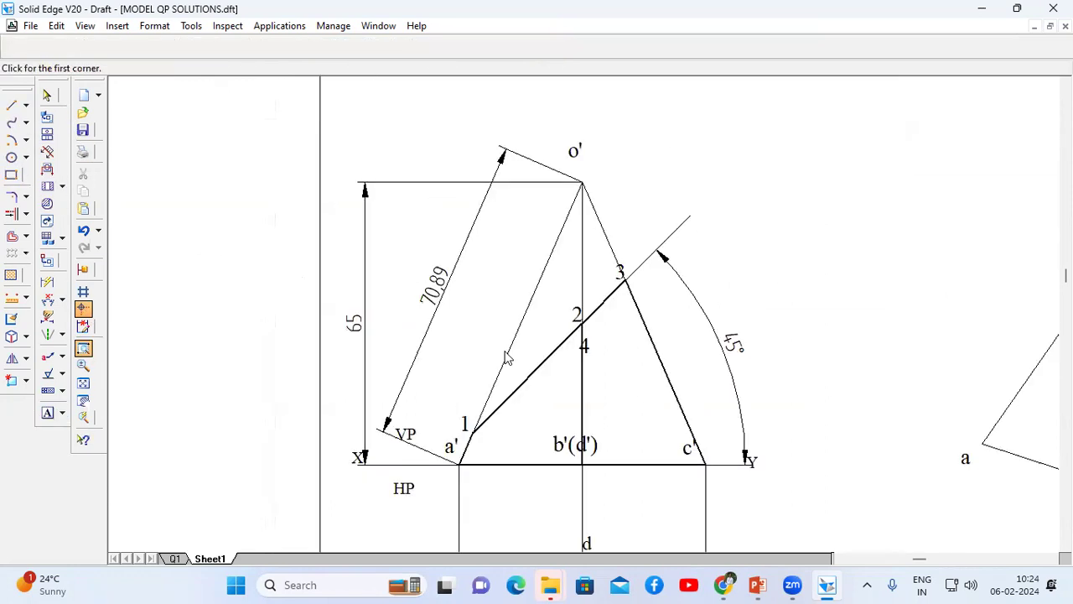
click(47, 281)
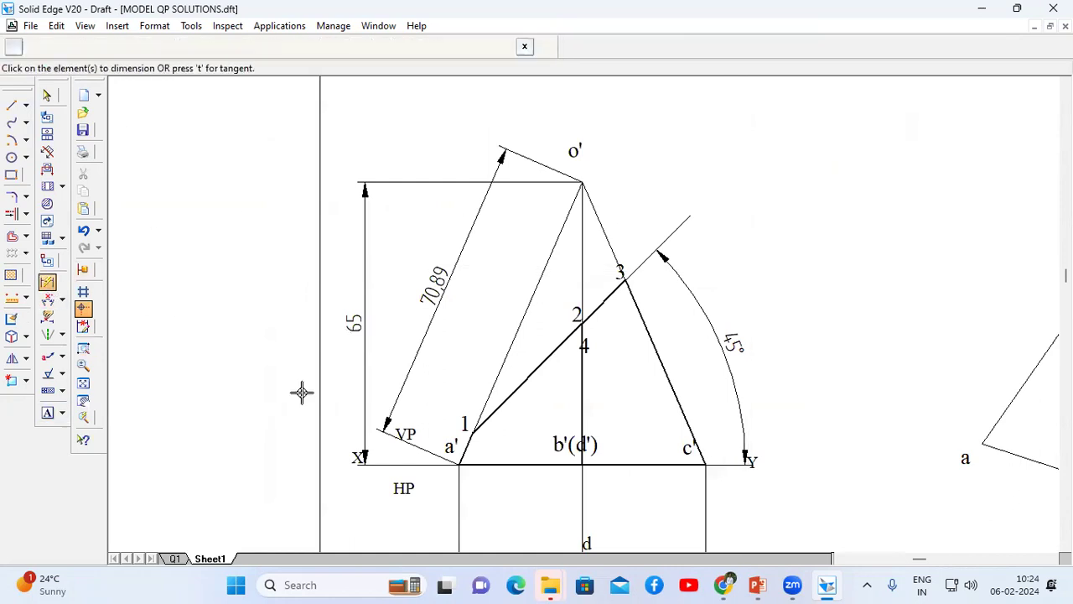
click(474, 452)
right_click(443, 403)
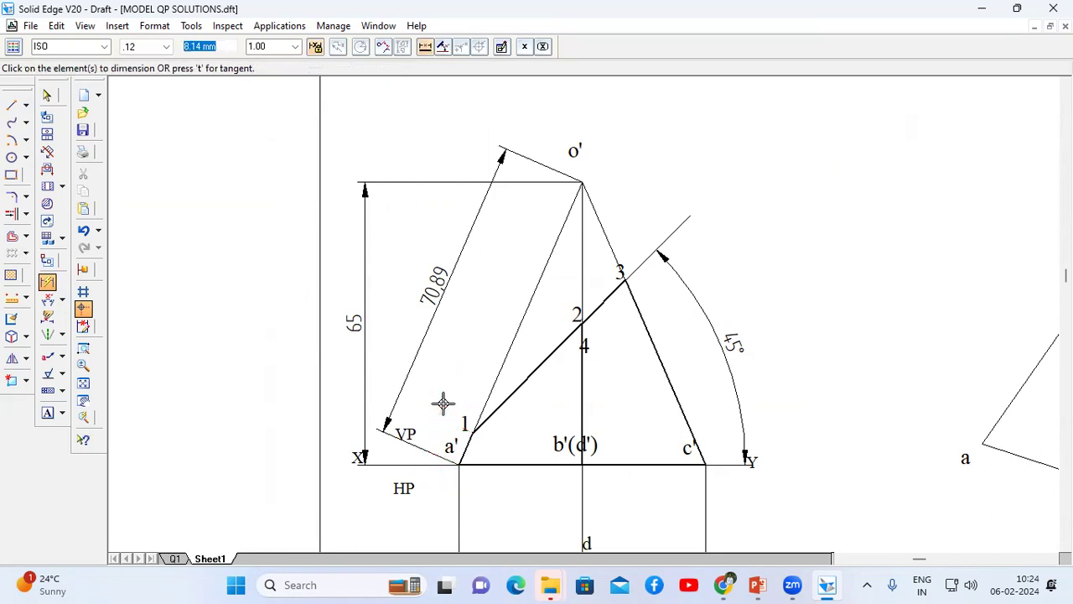
click(451, 384)
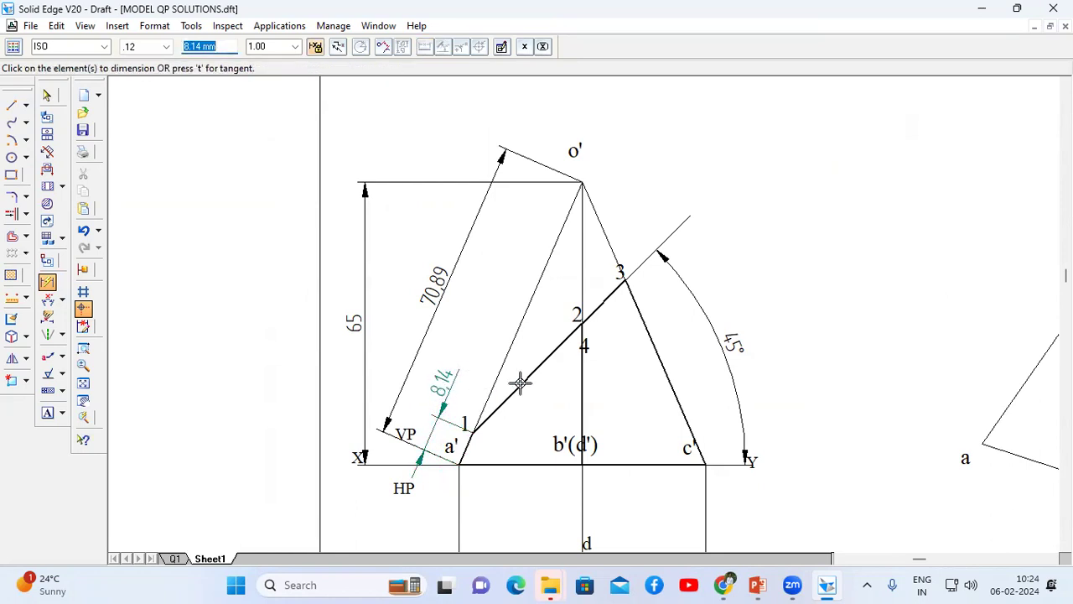
Step: Dimension the thick axis line from b' to point 2 and the remaining edge from c' to point 3
click(580, 397)
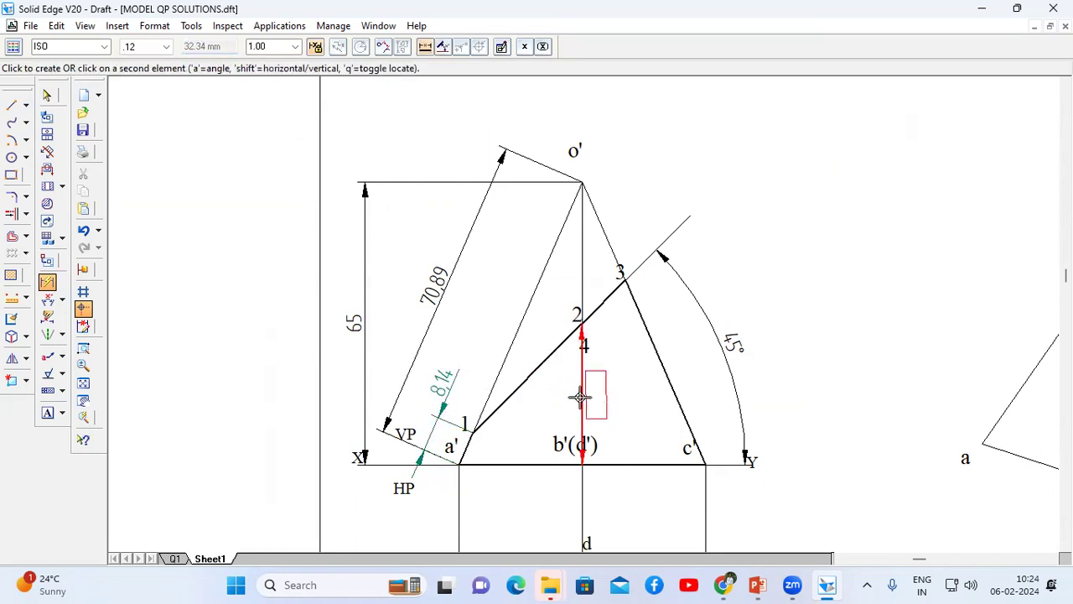
click(548, 311)
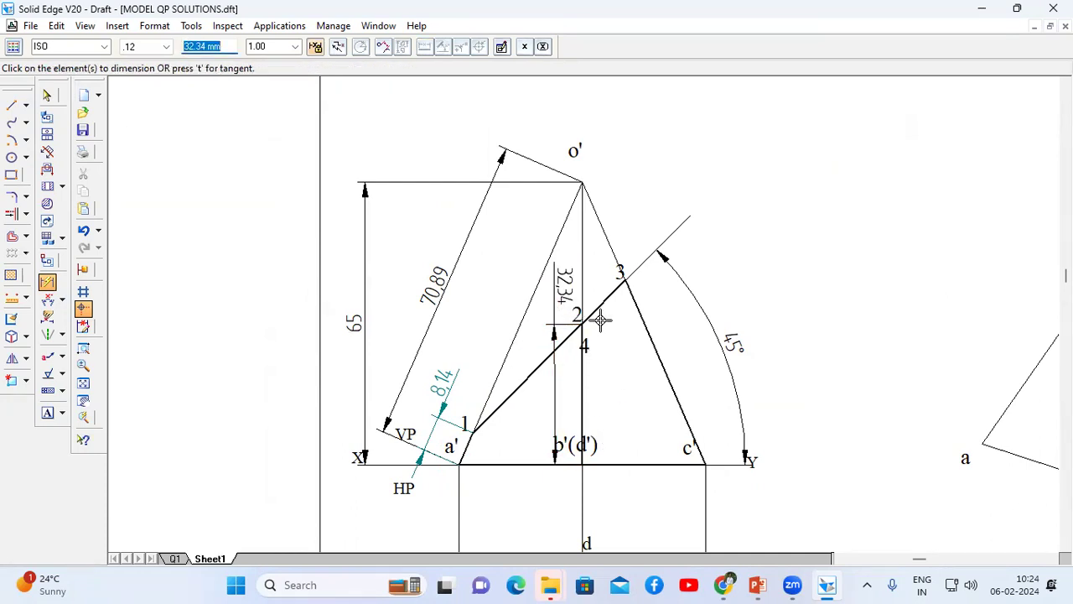
click(650, 340)
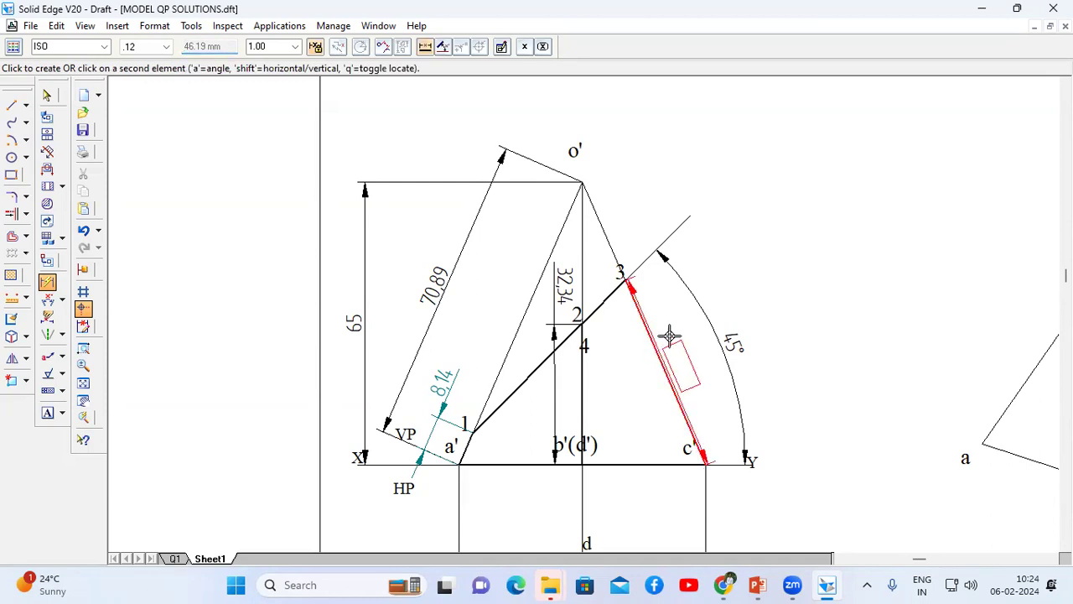
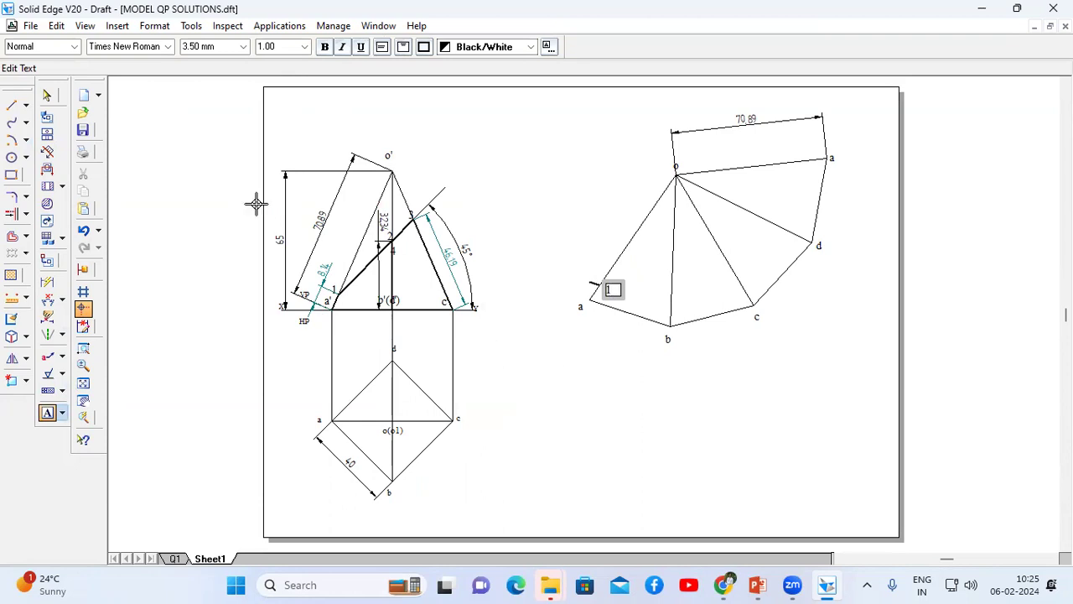
Step: Draw a short arc of 32.34 mm radius centred at b, across edge ob of the development, and label the point 2
click(11, 139)
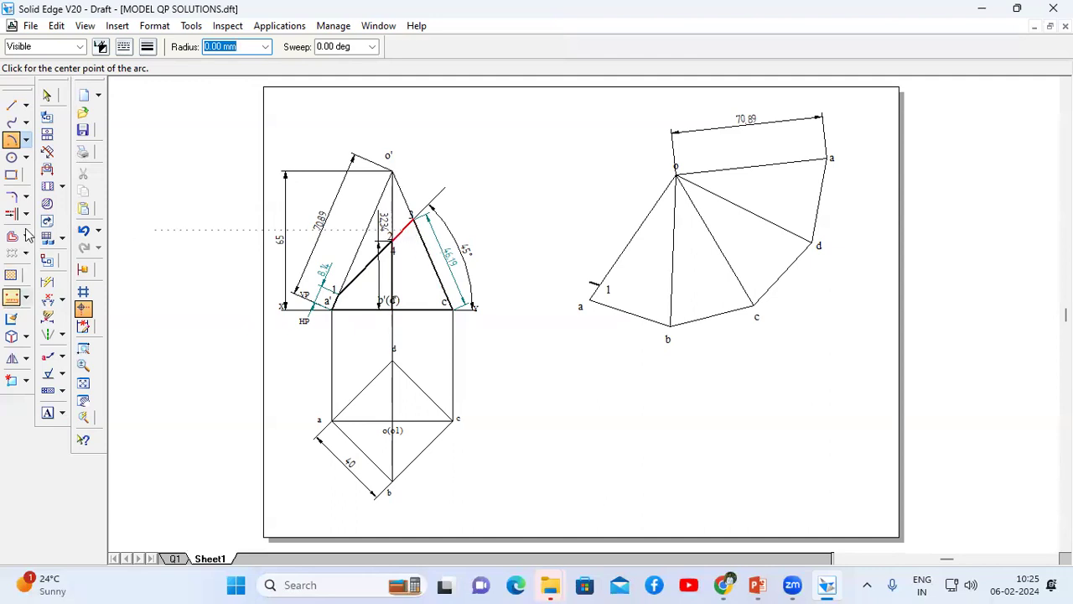
click(671, 326)
text(32.34)
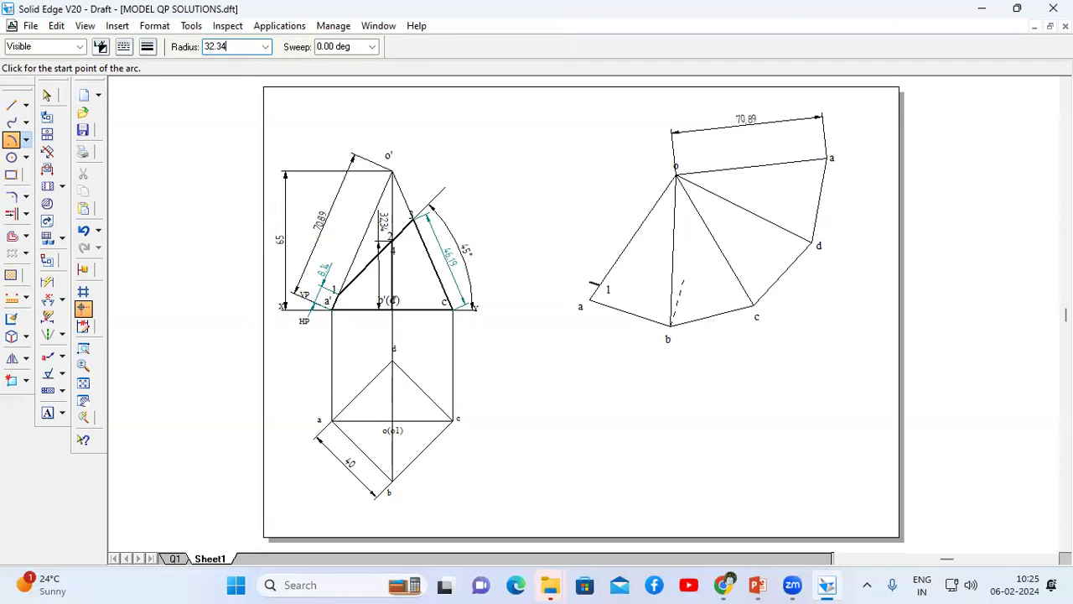
key(Tab)
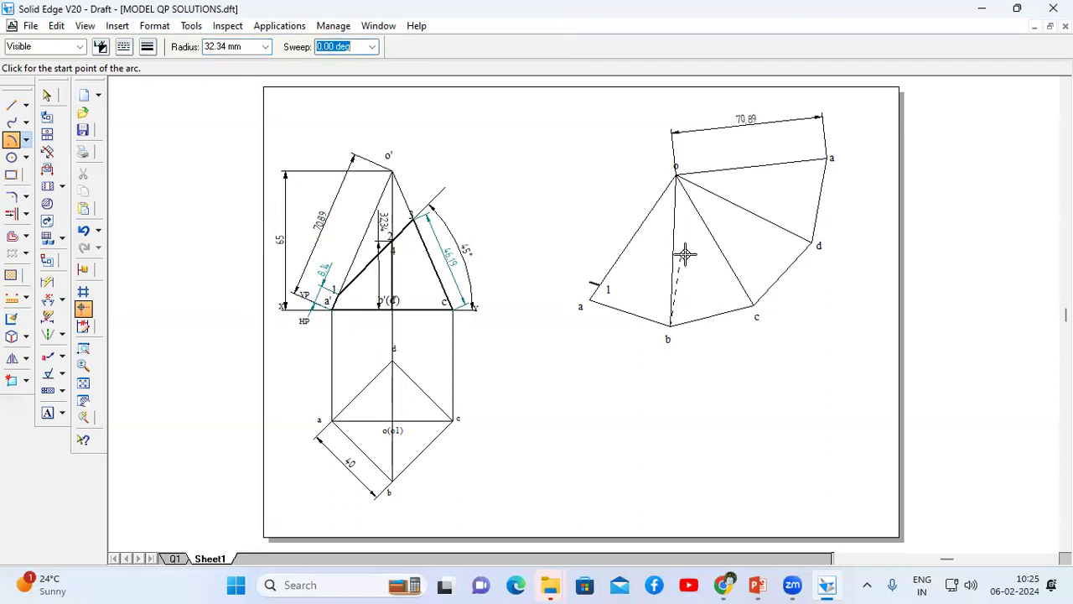
click(683, 251)
click(674, 253)
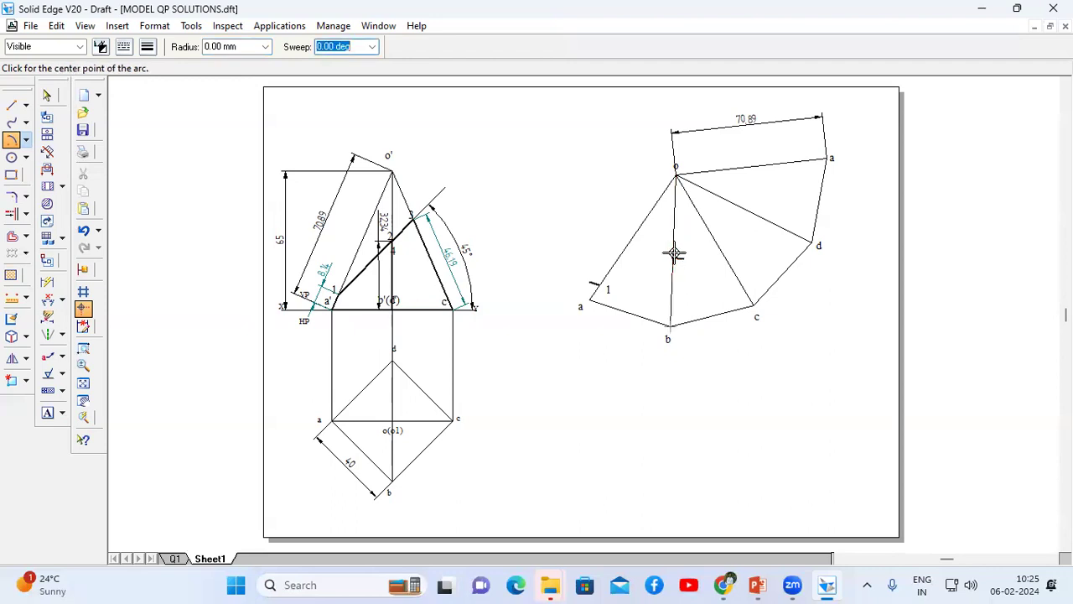
key(t)
click(675, 251)
text(2)
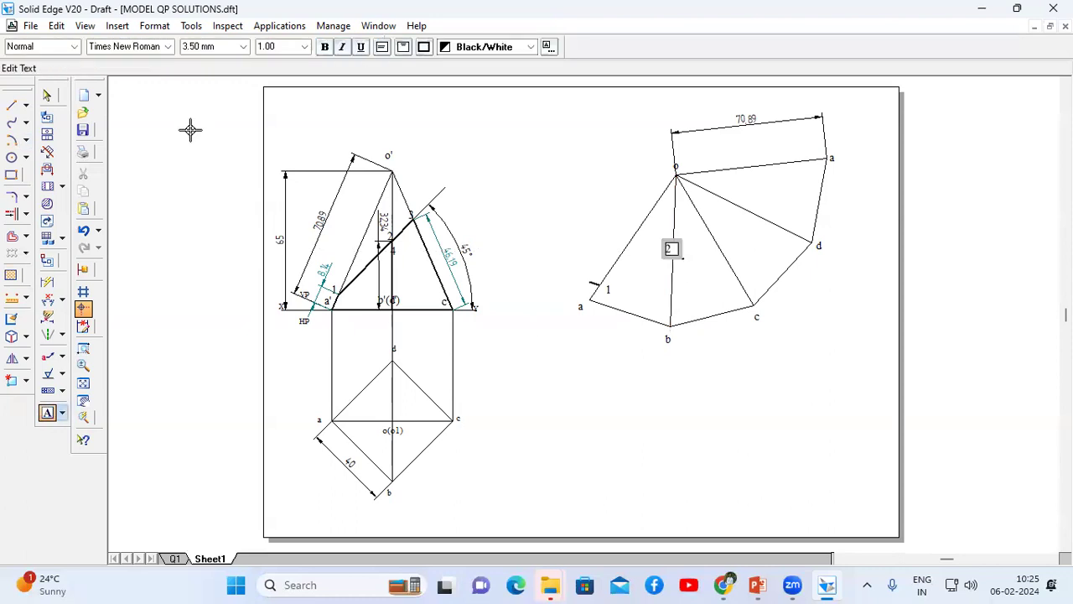
Step: Draw a short arc of 46.19 mm radius centred at c, starting beside edge oc of the development
click(11, 140)
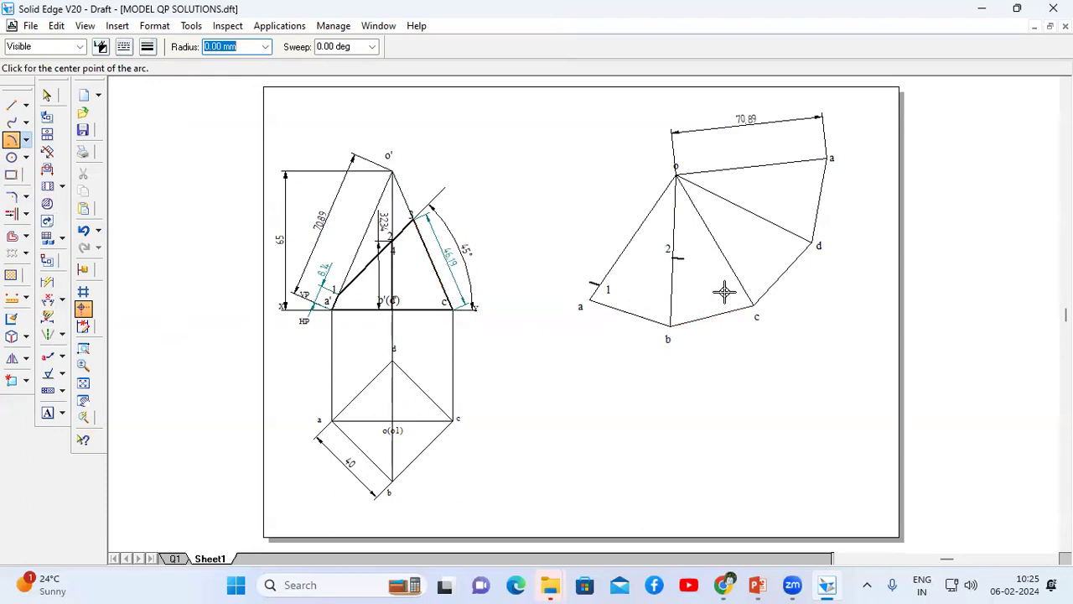
click(754, 306)
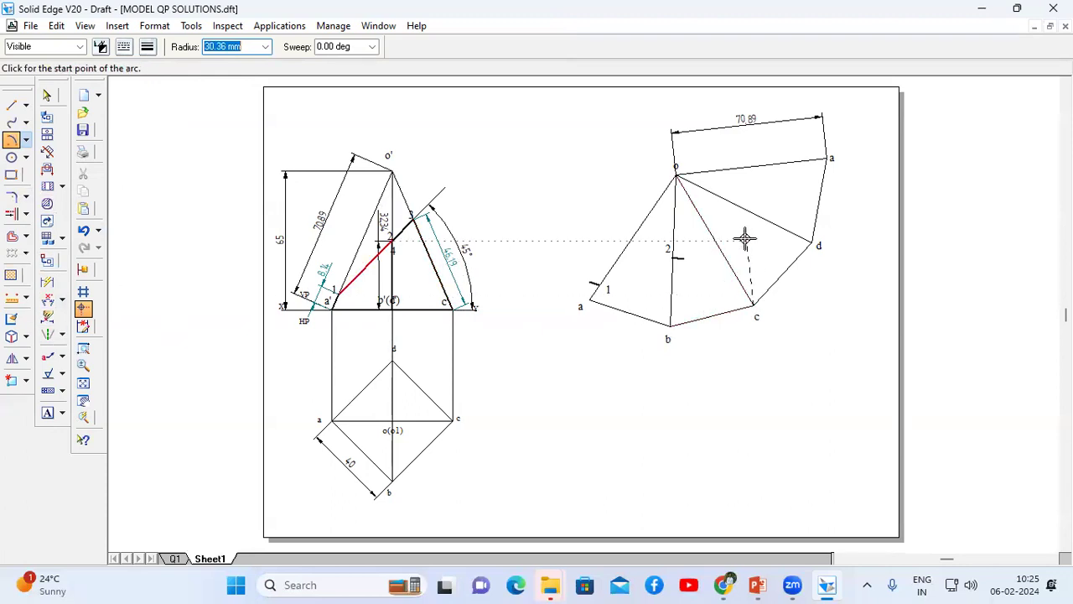
text(46.19)
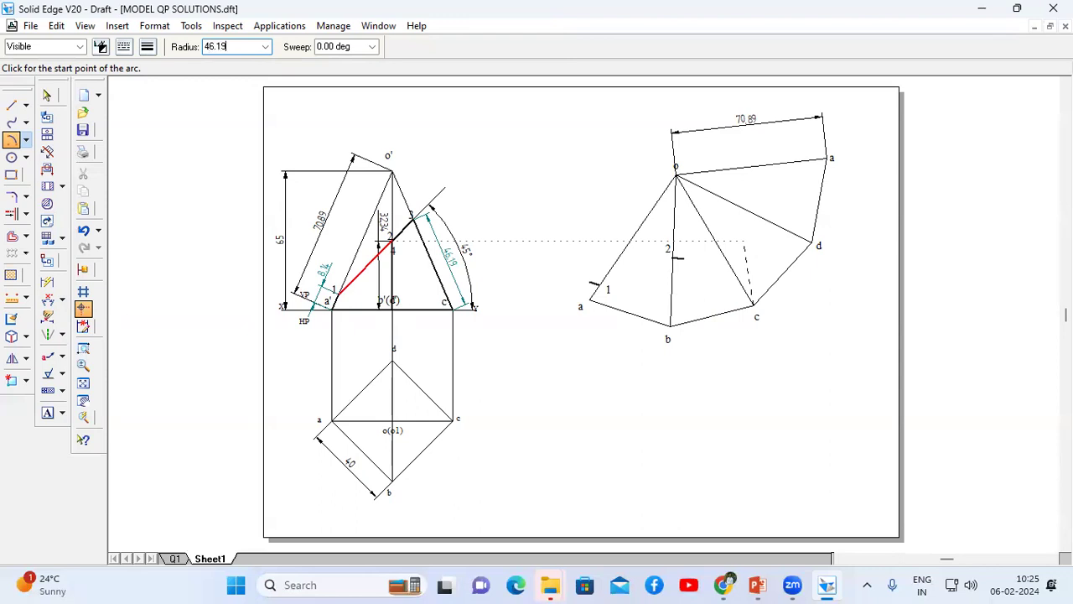
key(Tab)
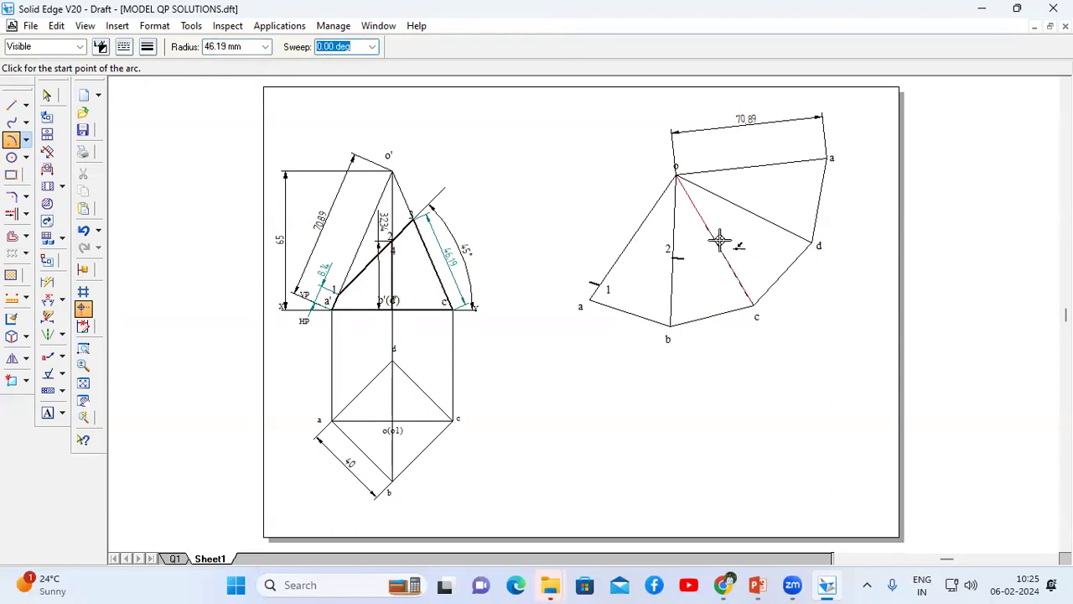
click(729, 233)
click(719, 239)
Step: Label the cut point on edge oc of the development as 3
click(47, 412)
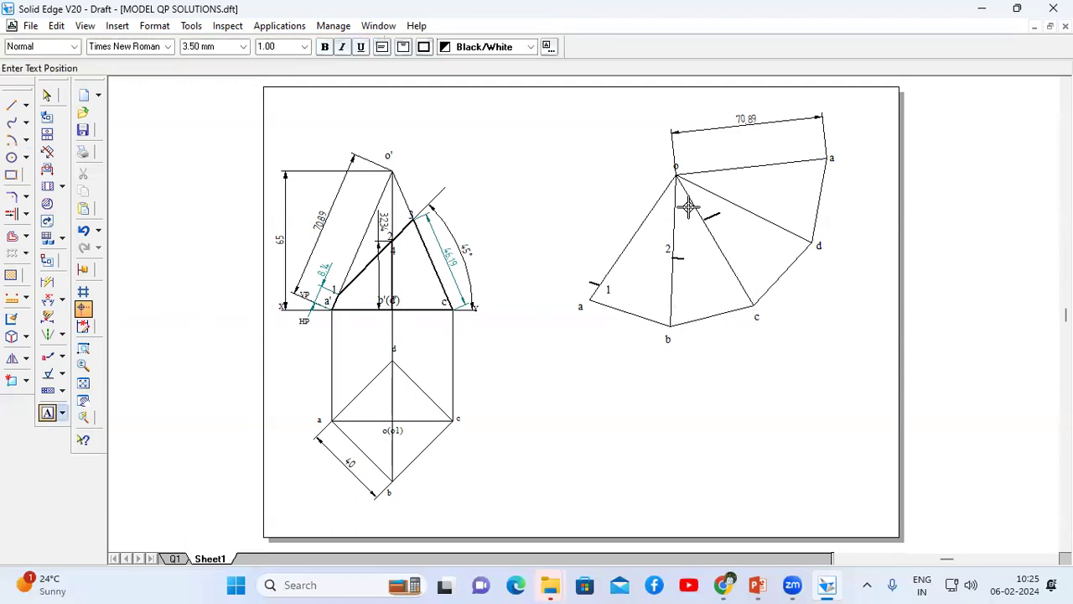
click(697, 219)
text(3)
click(797, 369)
Step: Delete the short arc beside point 3 on edge oc of the development
click(48, 97)
click(713, 216)
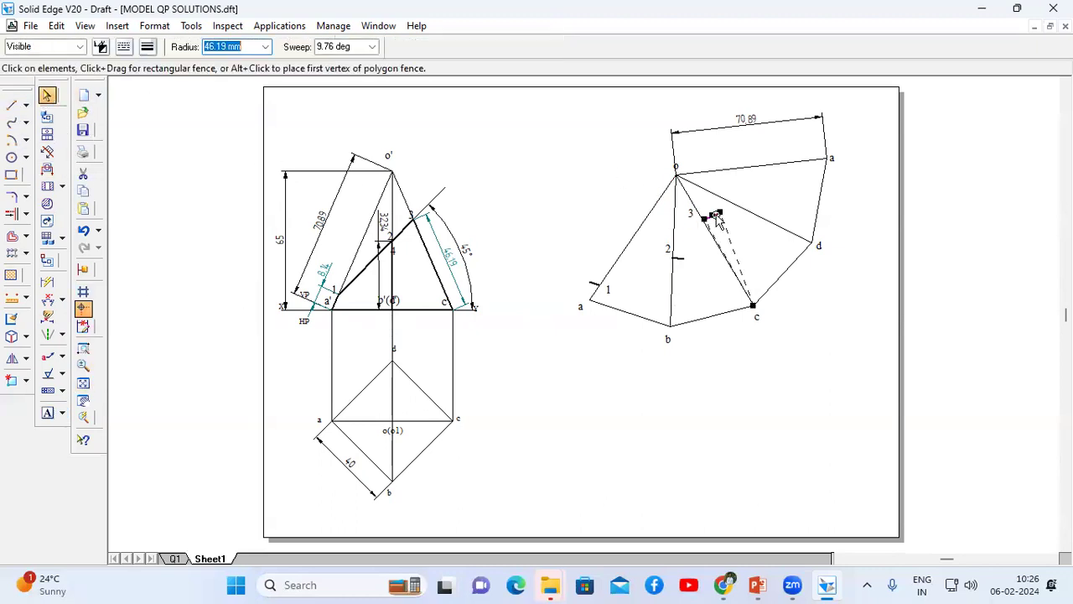
key(Delete)
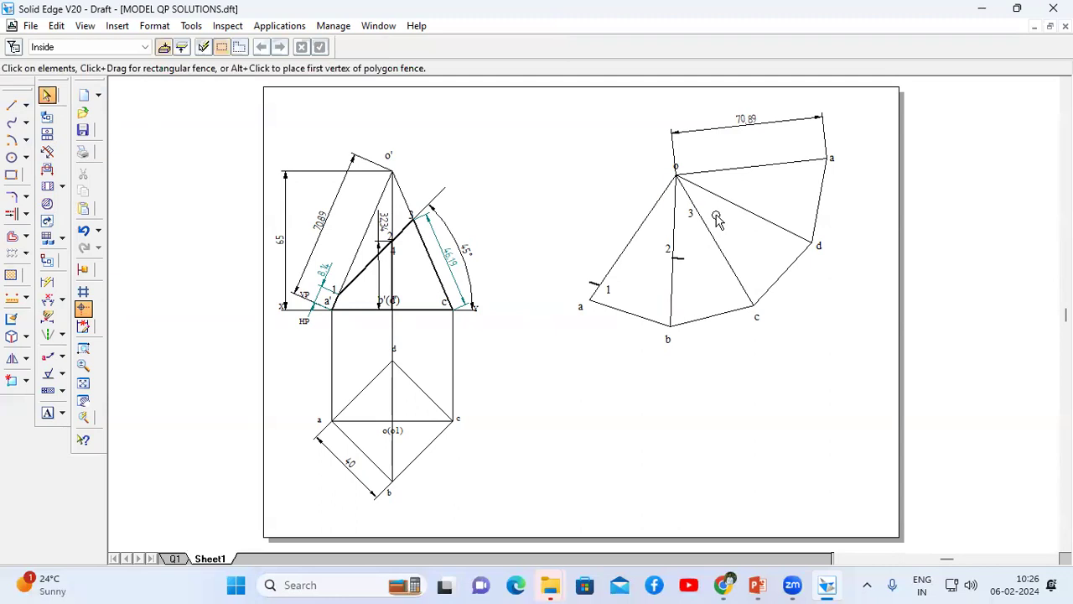
Step: Redraw the short arc centred at c beside label 3 on edge oc, using the 46.19 mm length of c'3 as its radius
click(12, 141)
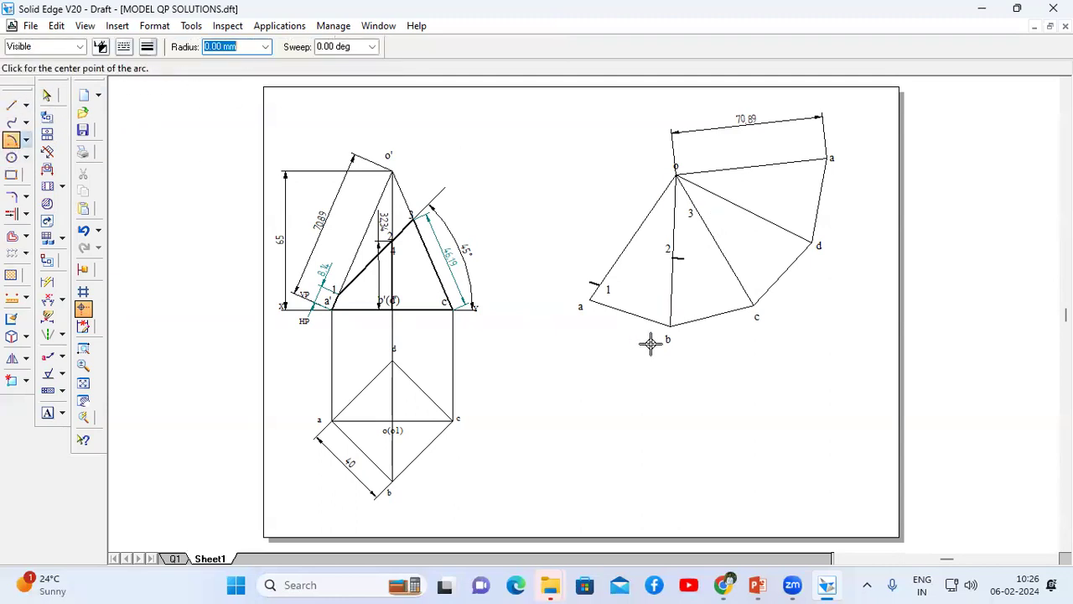
click(752, 304)
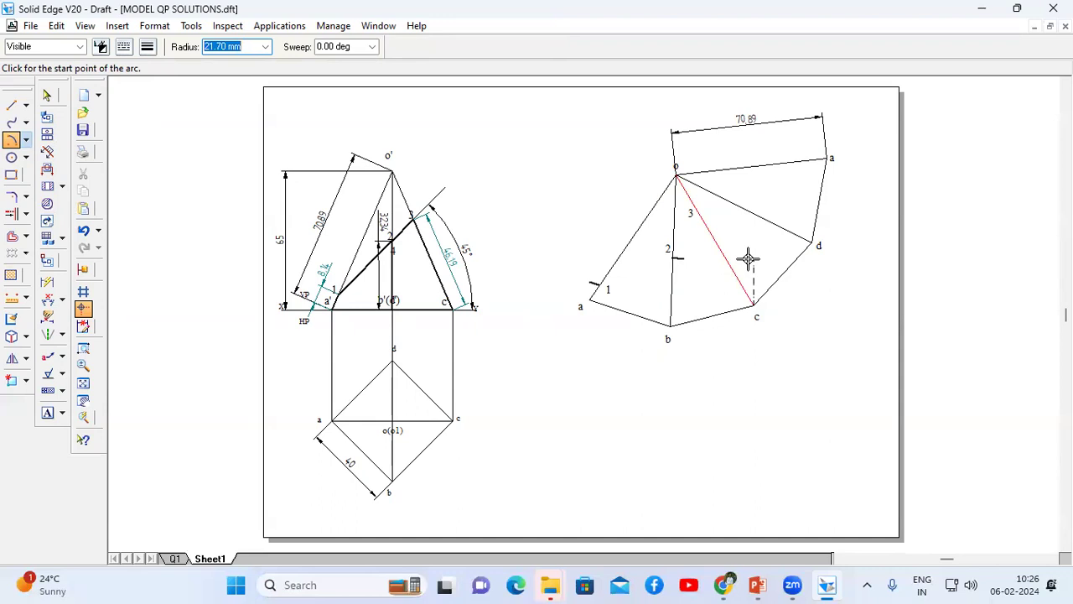
text(46.1)
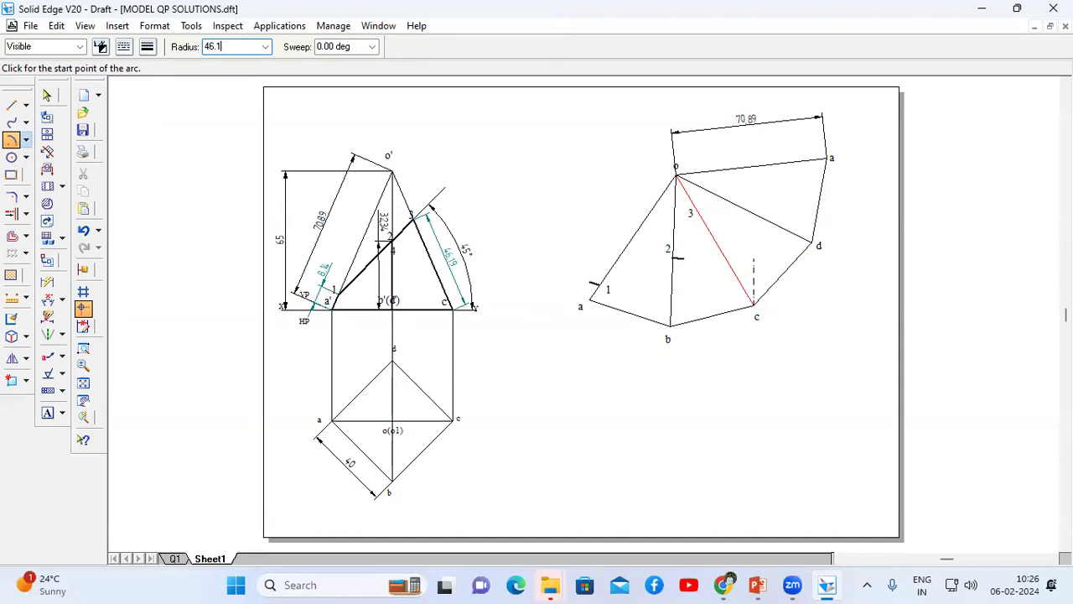
key(Tab)
click(724, 248)
click(722, 251)
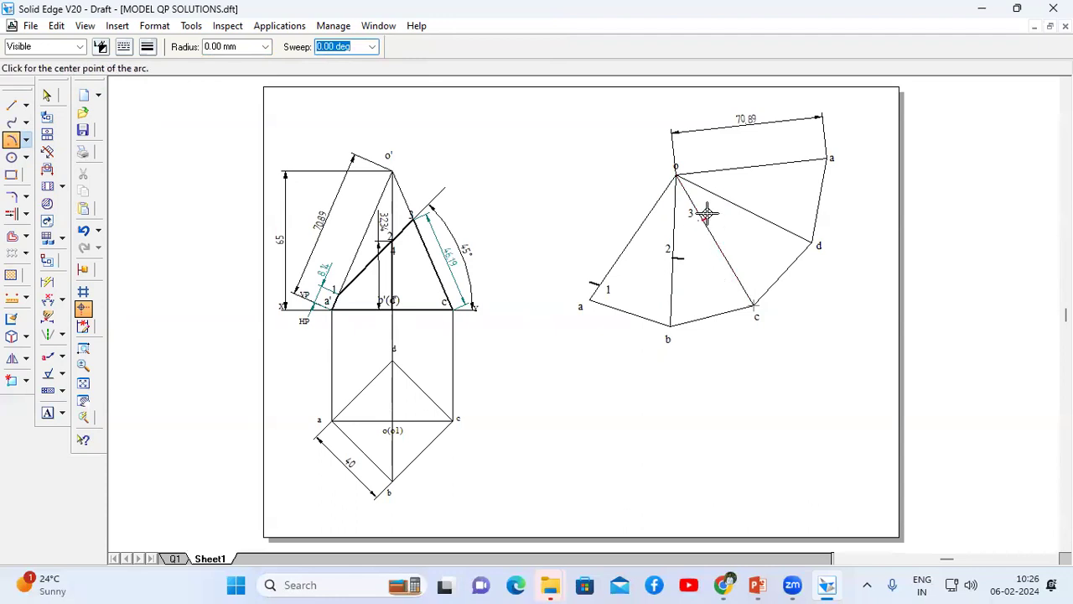
Step: Draw a short arc of 32.34 mm radius centred at d, crossing edge od of the development
click(12, 140)
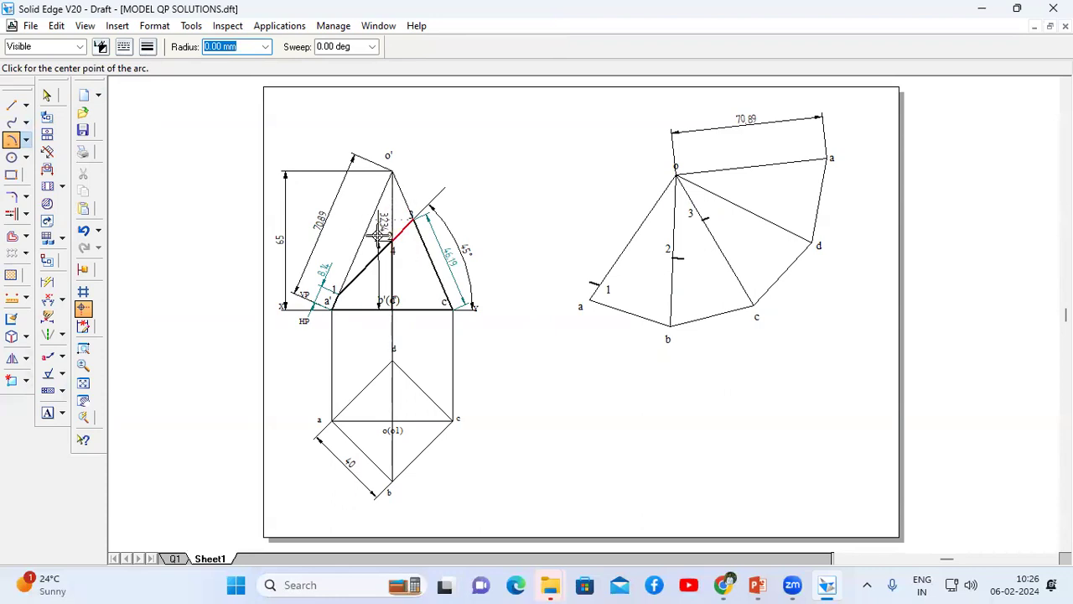
click(811, 242)
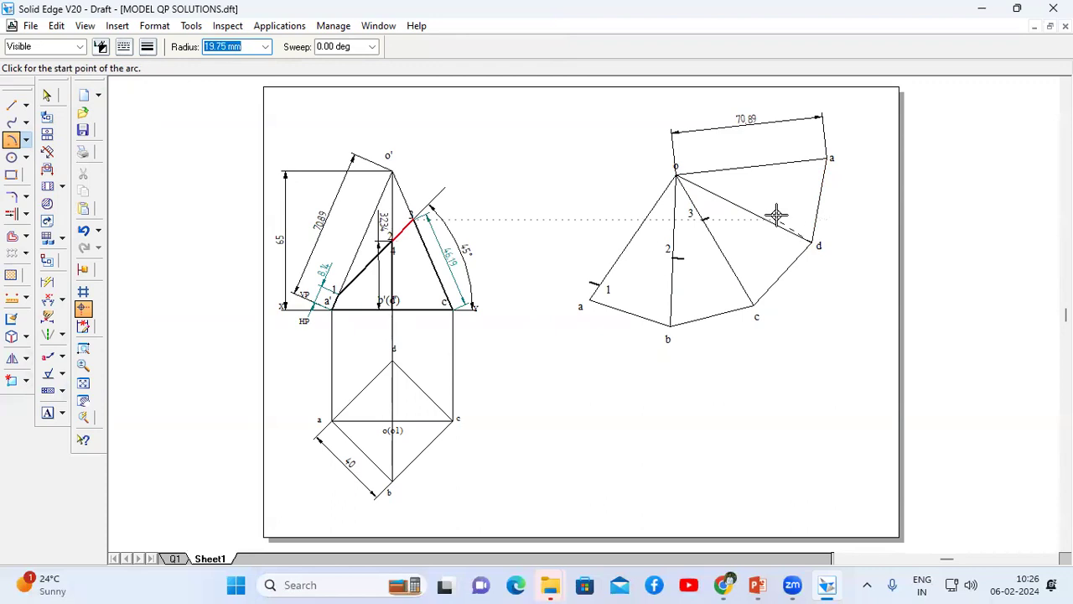
text(32)
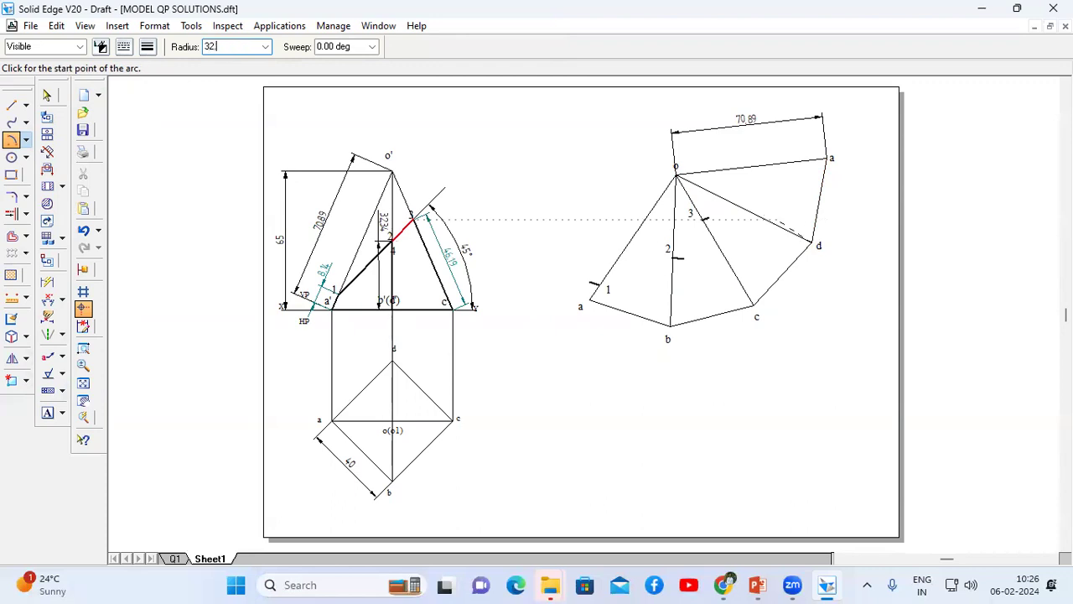
text(.34)
key(Tab)
click(768, 211)
click(769, 219)
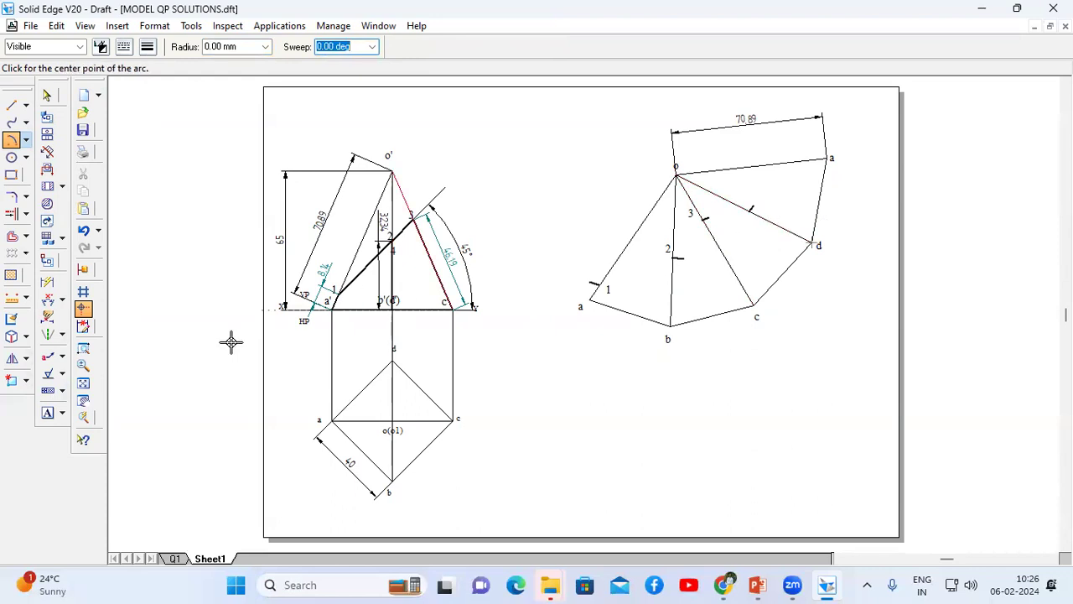
Step: Label the cut point on edge od of the development as 4
click(47, 412)
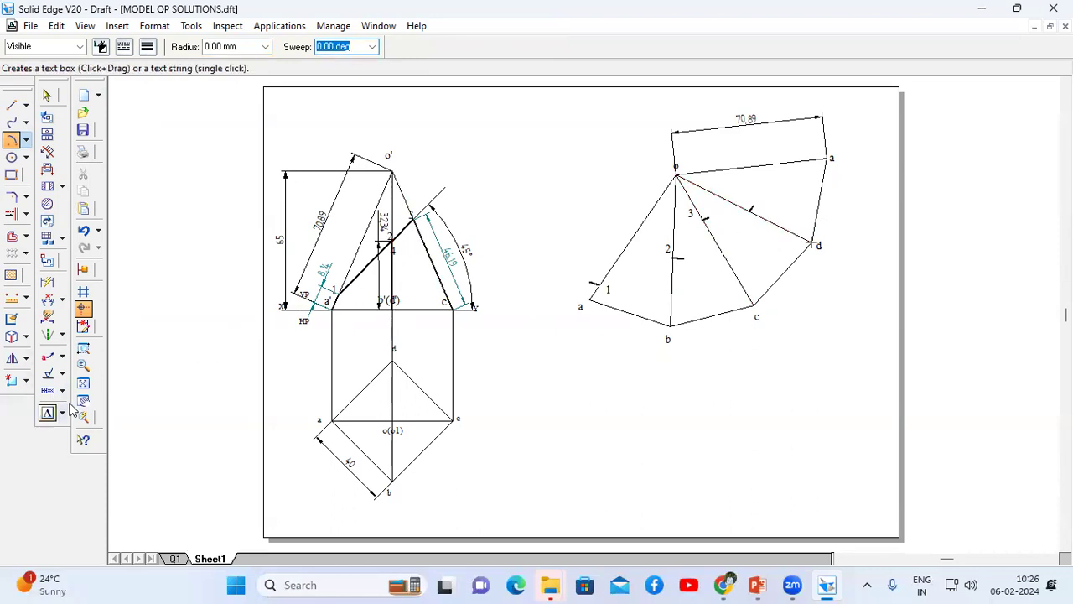
click(757, 232)
text(4)
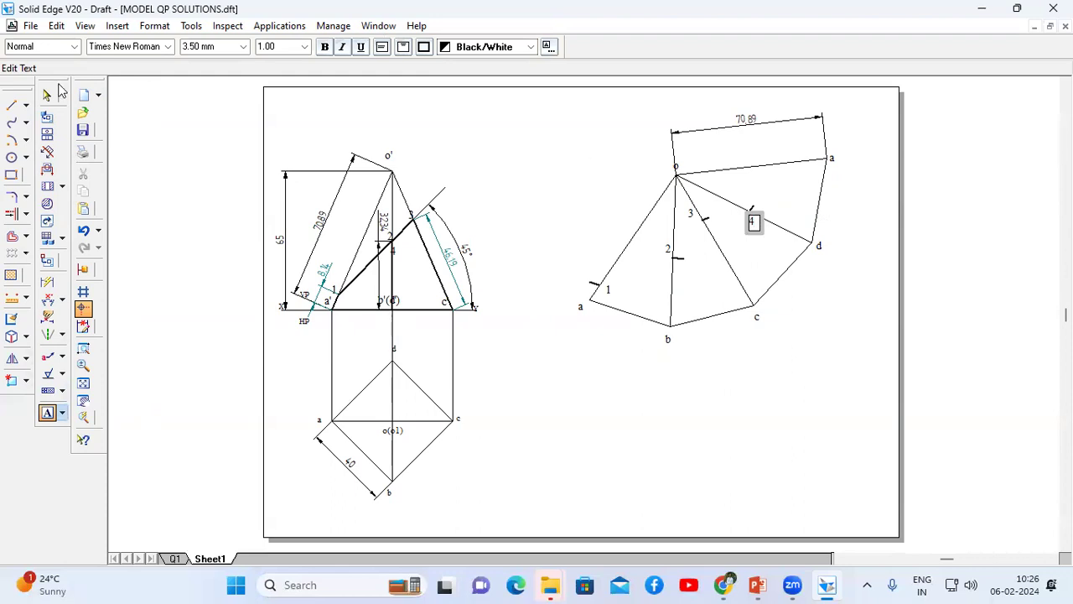
Step: Draw a short arc of 8.14 mm radius centred at the end point a, beside the final edge oa of the development
click(12, 140)
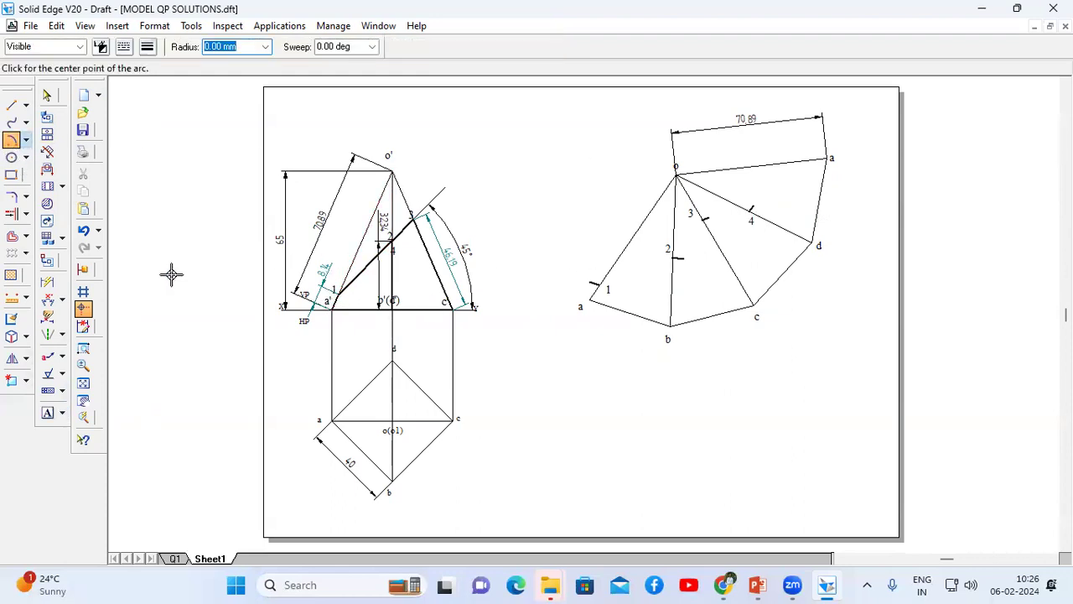
click(827, 158)
text(8)
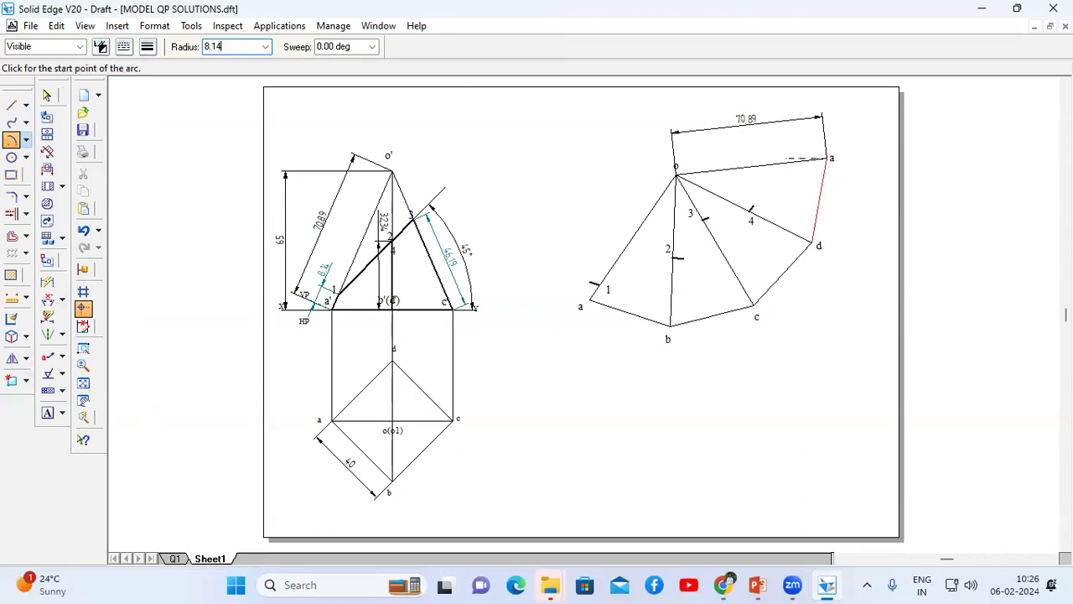
text(.14)
key(Tab)
click(785, 142)
click(791, 157)
Step: Label the cut point on the final edge oa of the development as 1
click(47, 412)
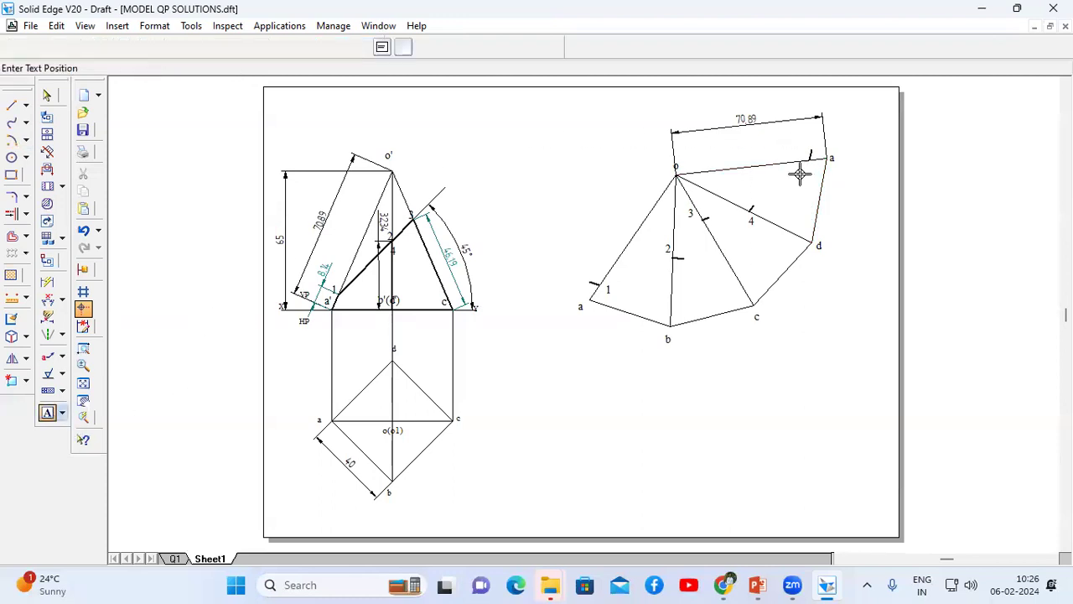
click(803, 161)
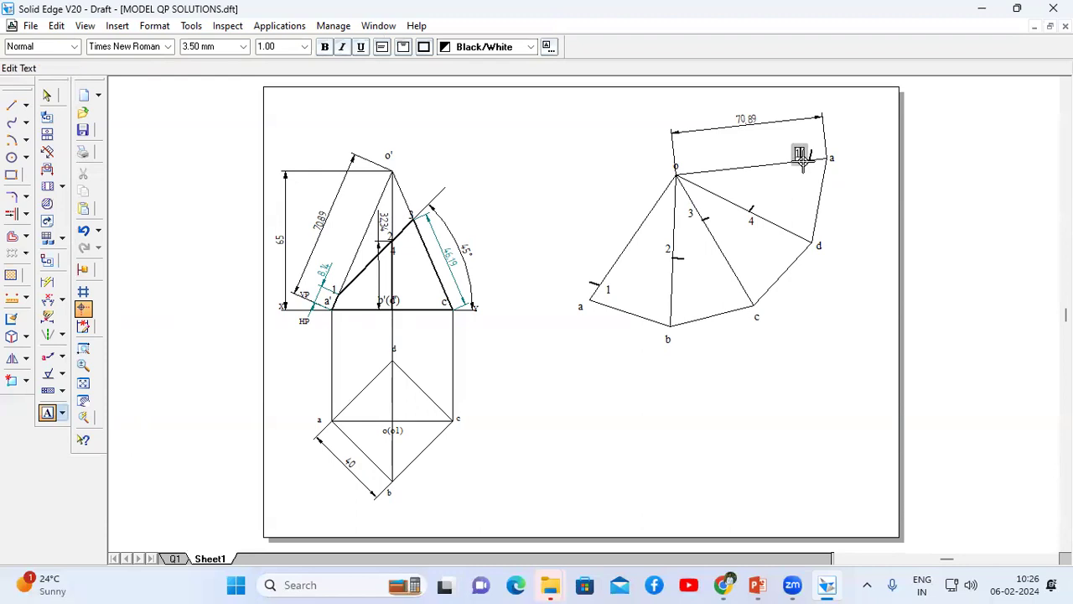
key(Escape)
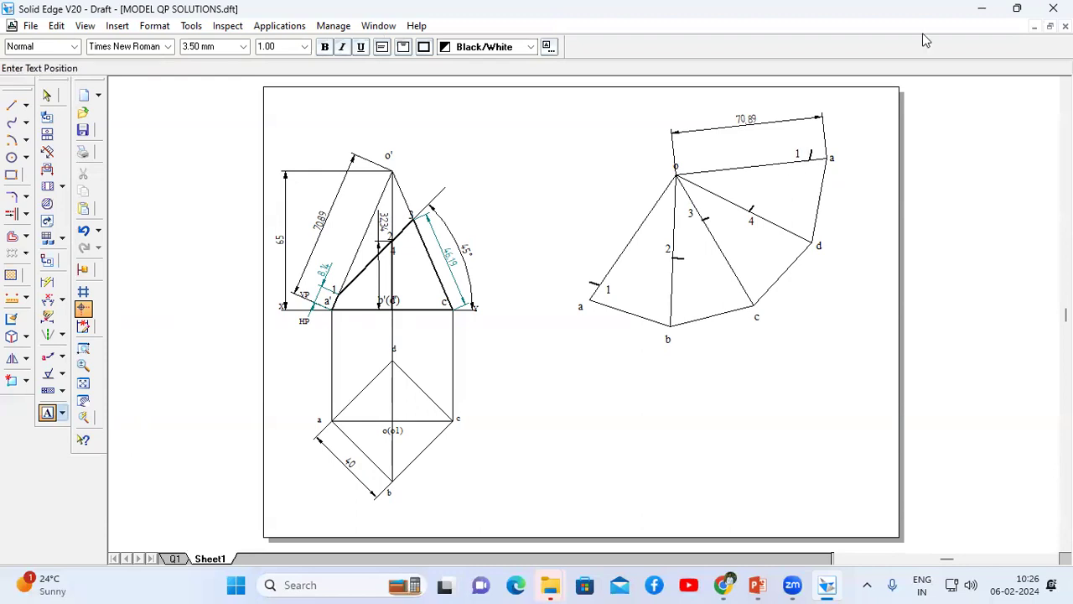
Step: Trace the cut outline of the development from a through 1, 2, 3, 4 and 1 to the end point a with 0.50 mm wide lines
click(83, 349)
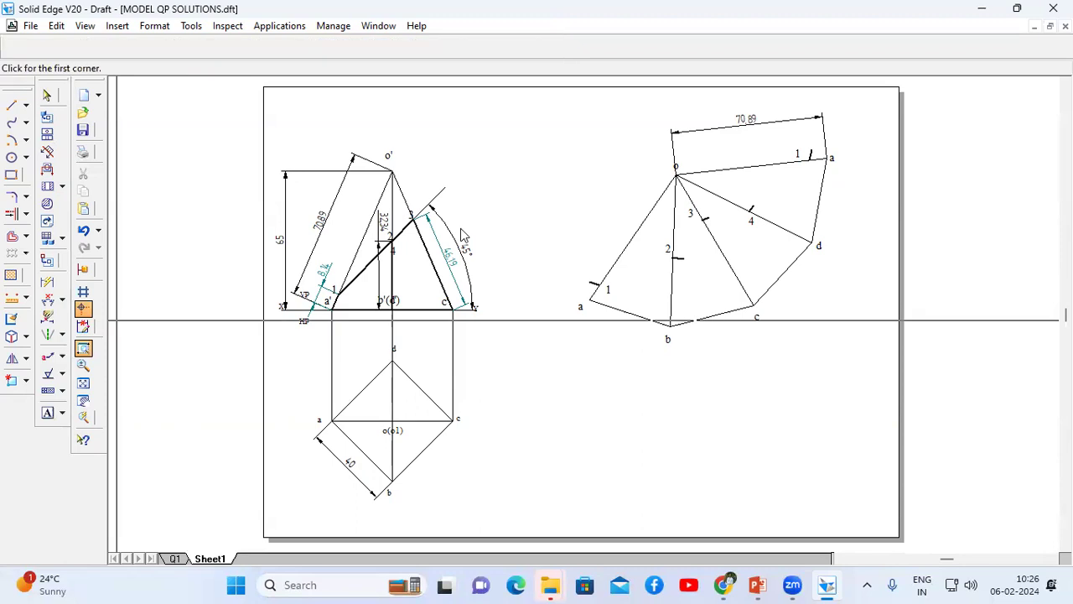
mouse_move(539, 114)
mouse_down()
mouse_move(866, 243)
mouse_move(858, 375)
mouse_up()
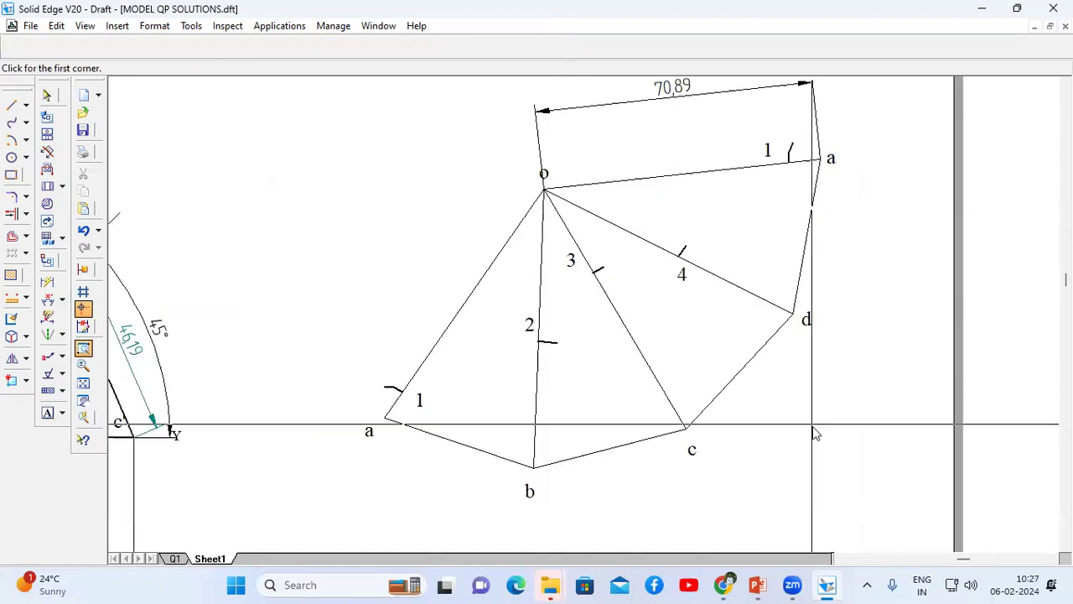
key(Escape)
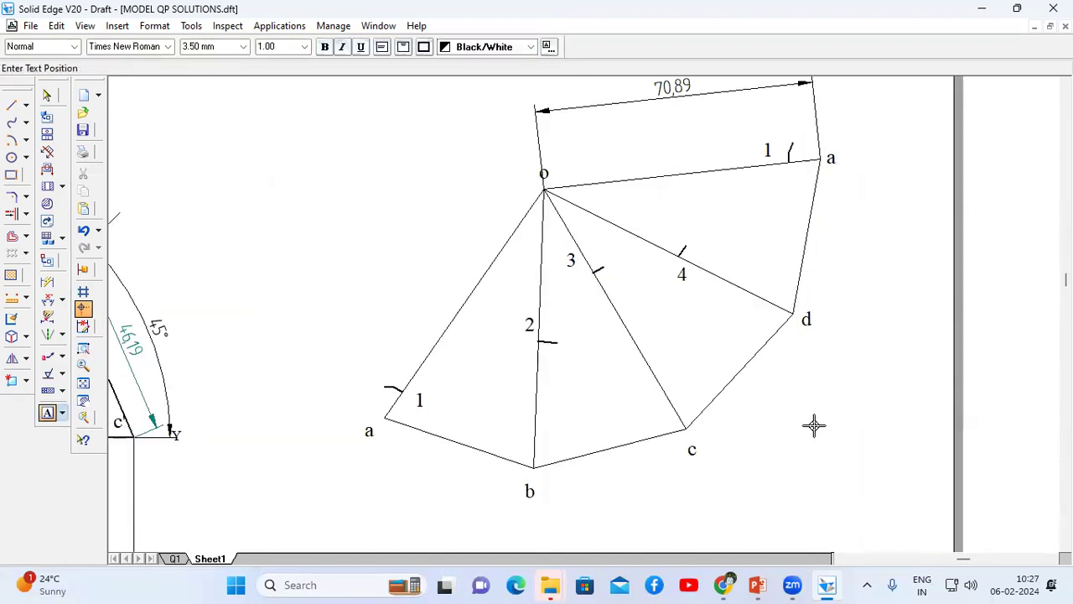
click(11, 105)
click(147, 48)
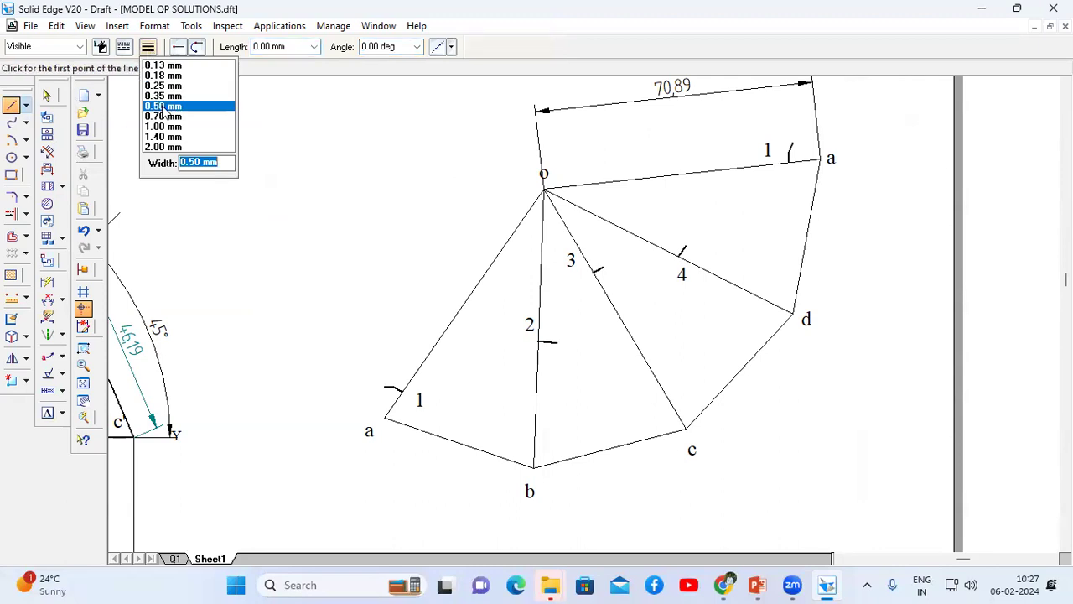
click(163, 106)
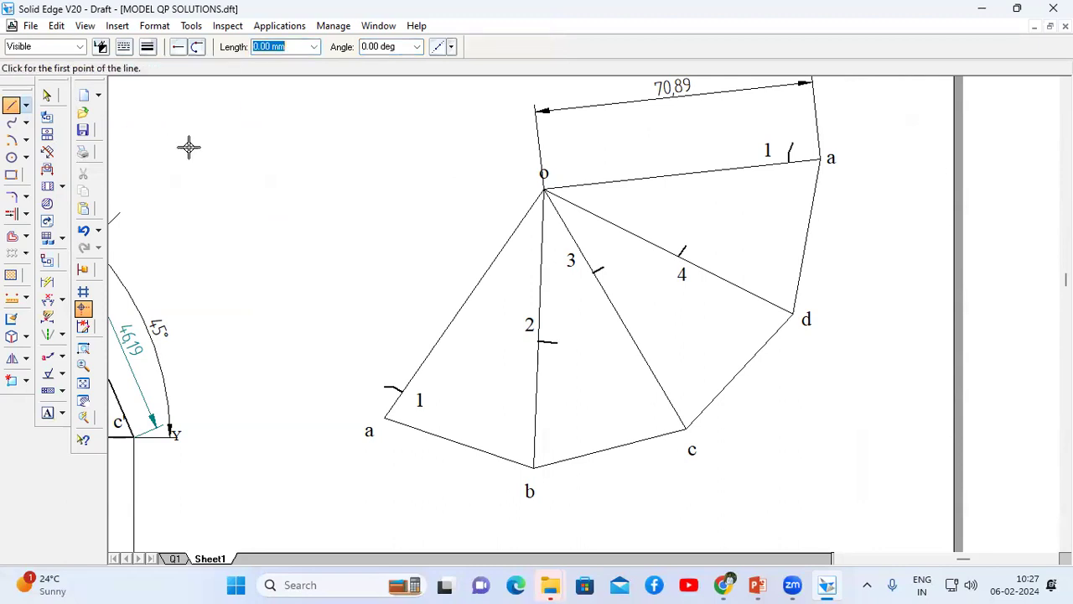
click(385, 419)
click(400, 391)
click(541, 334)
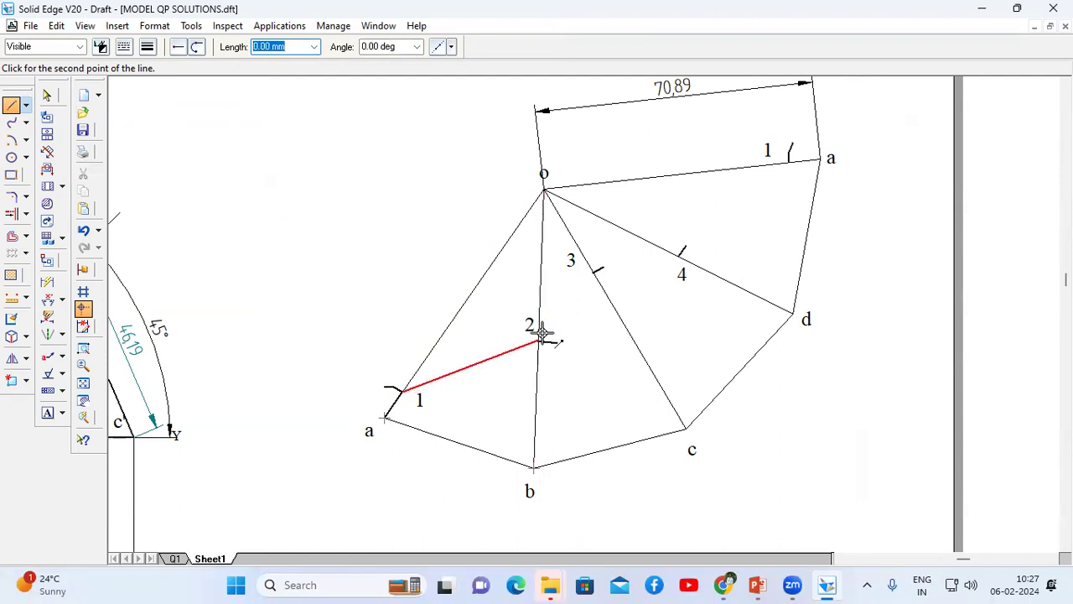
click(595, 271)
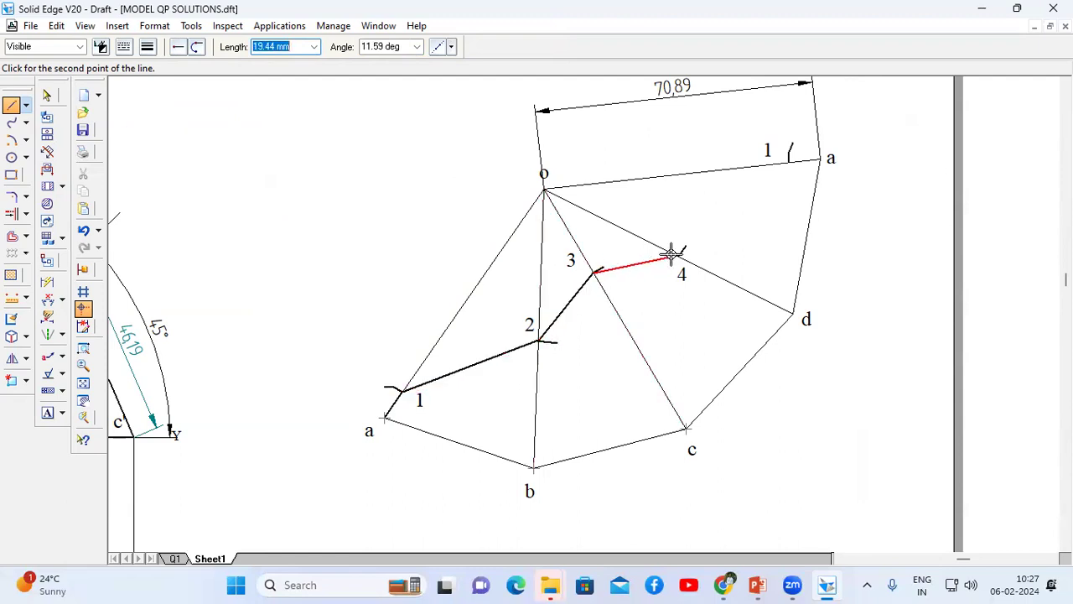
click(679, 256)
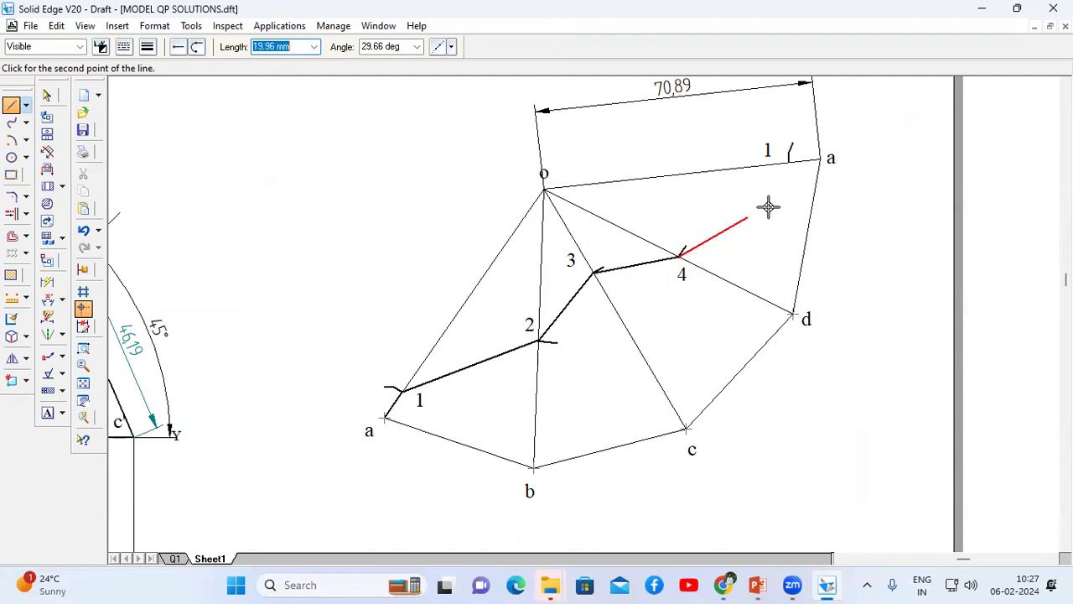
click(788, 161)
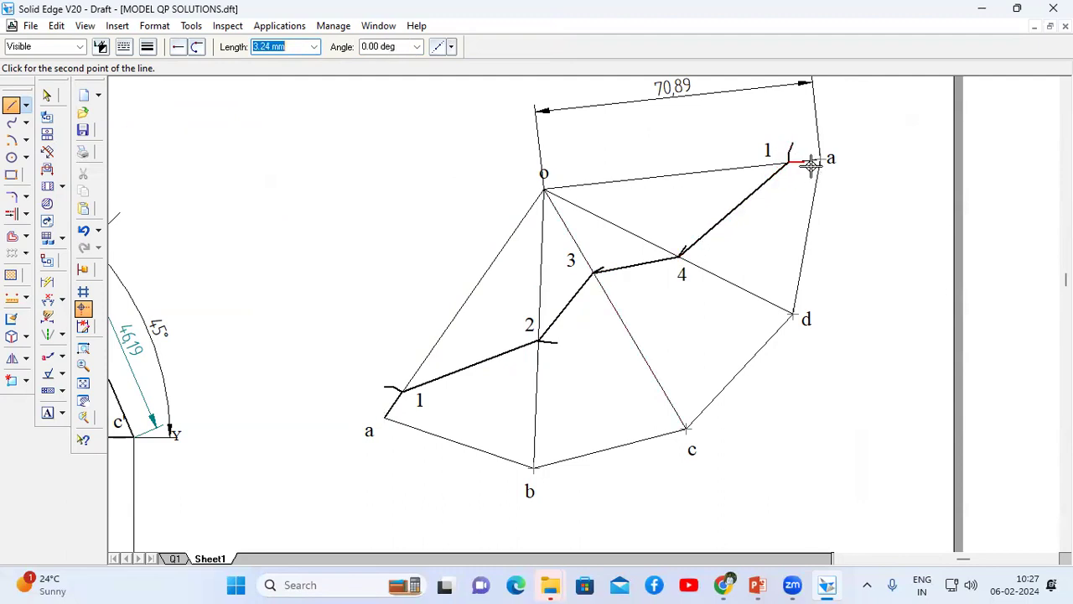
click(820, 160)
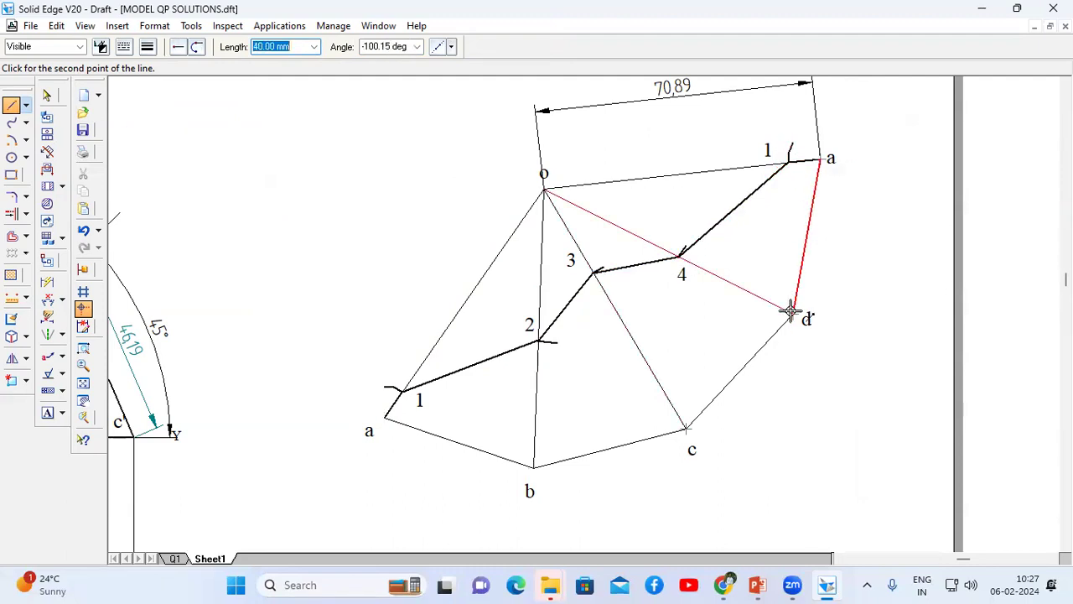
Step: Continue the thick outline along the base edges of the development from the end point a through d, c and b to the starting a
click(793, 313)
click(685, 428)
click(533, 467)
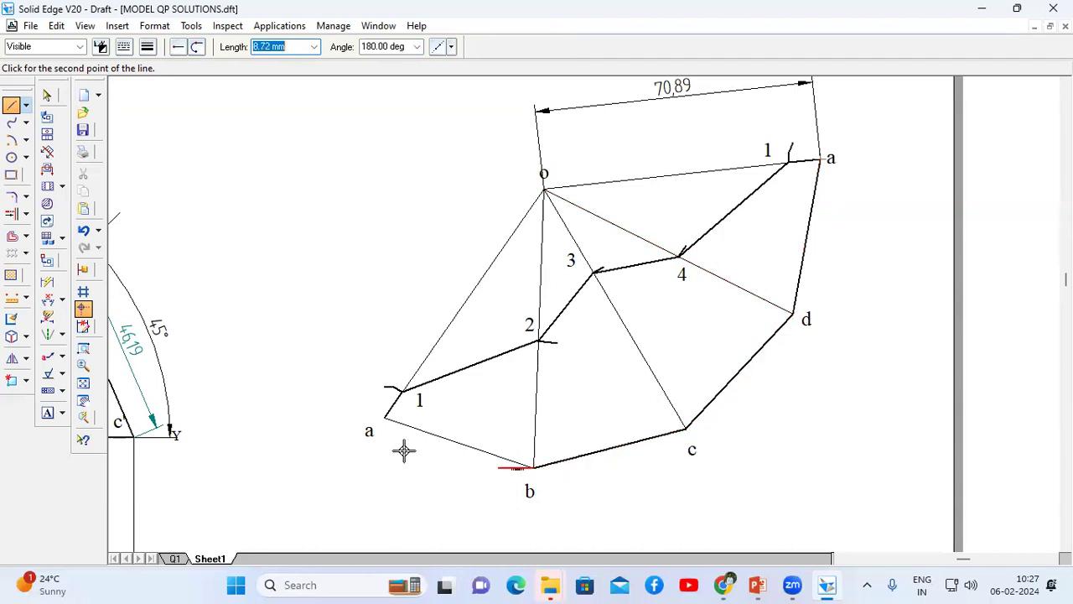
click(383, 416)
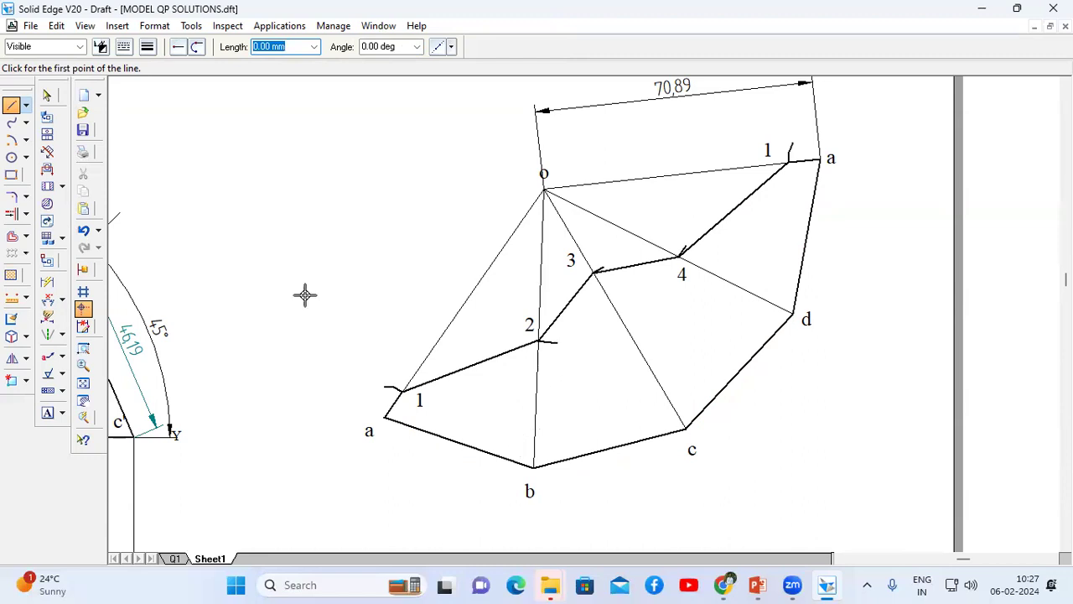
Step: Draw thick fold lines from b to 2, c to 3 and d to 4 in the development
click(531, 467)
click(536, 340)
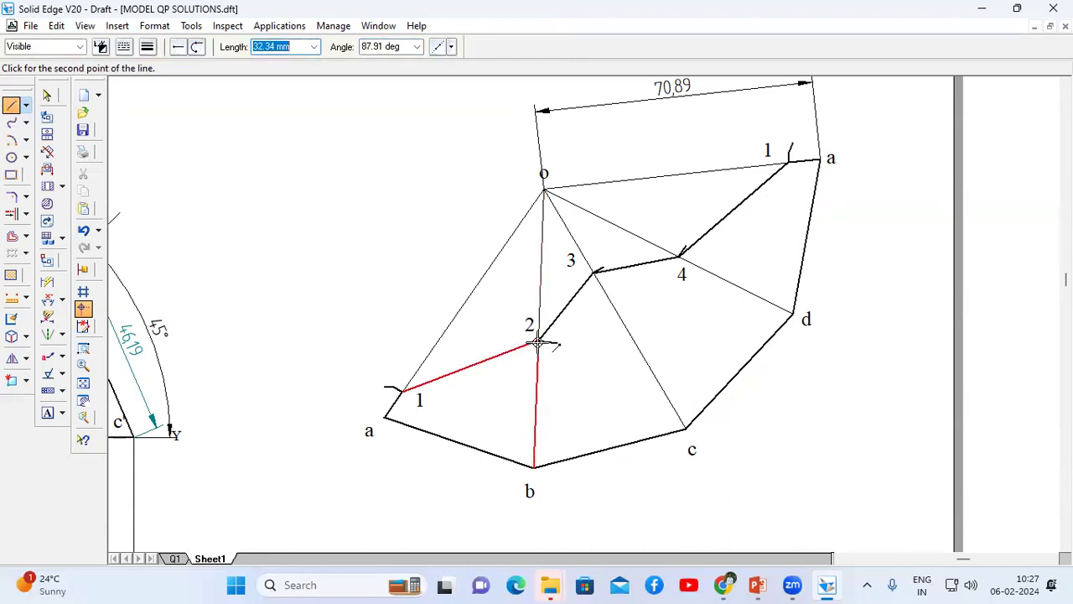
click(685, 430)
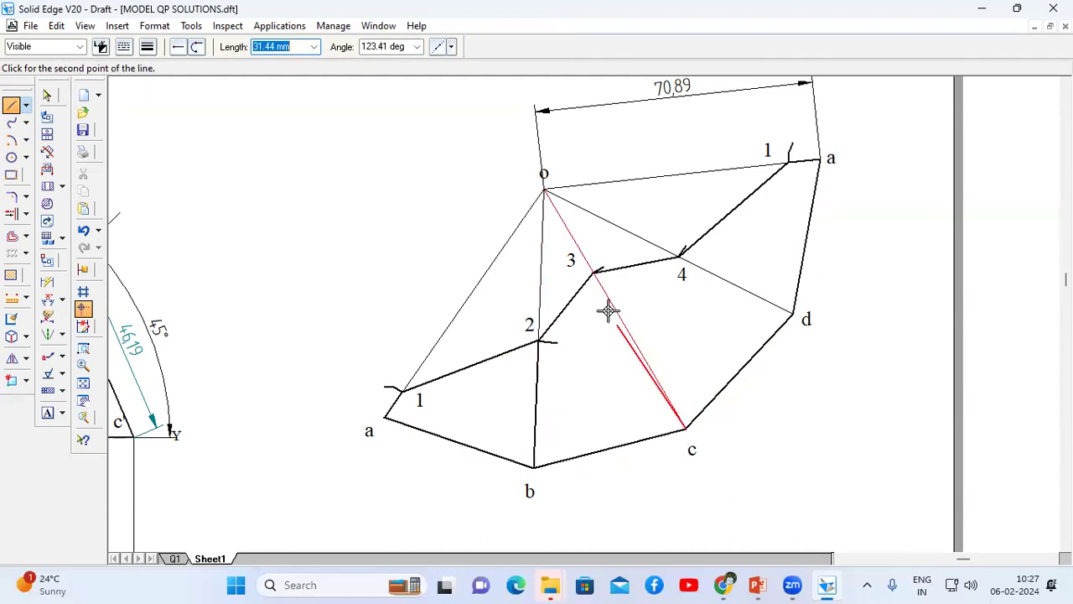
click(593, 274)
key(Escape)
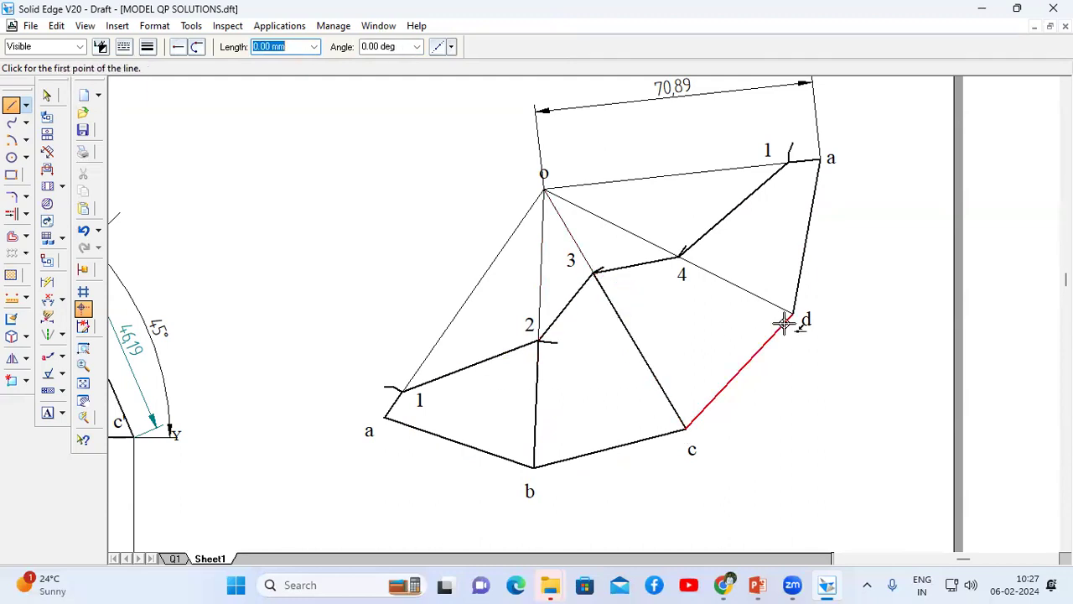
click(792, 313)
click(680, 256)
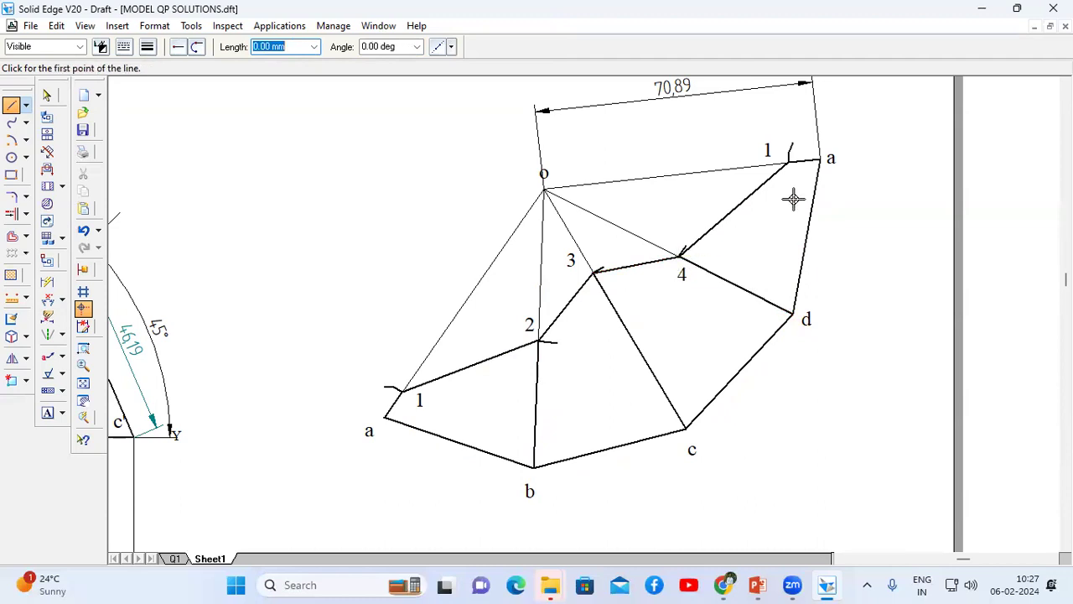
Step: Trim away the short construction arcs at the cut points of the development and fit the whole sheet in view
click(26, 196)
click(52, 215)
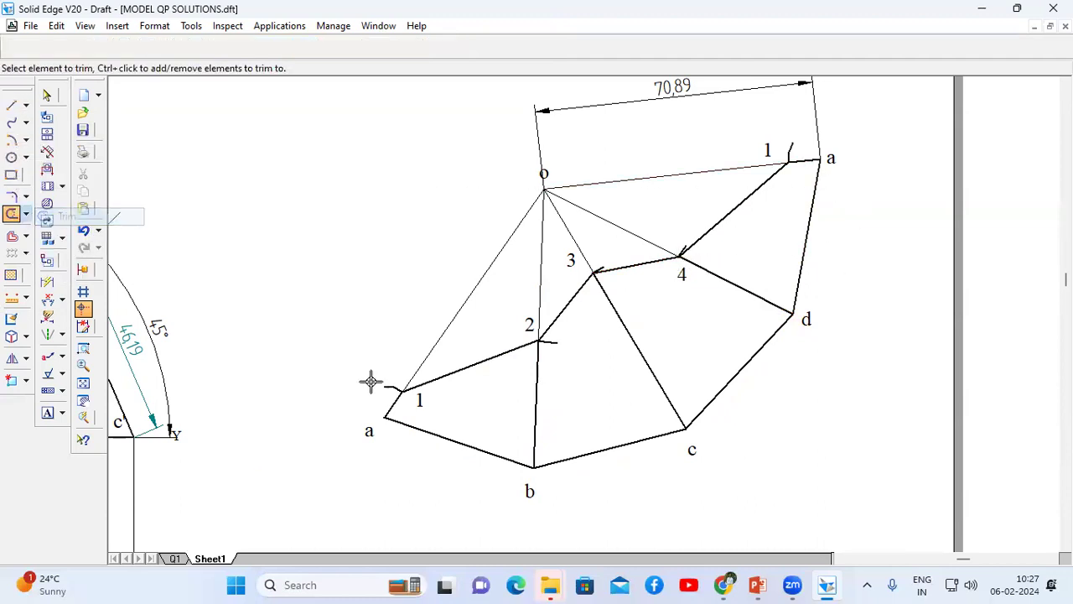
click(384, 387)
click(553, 344)
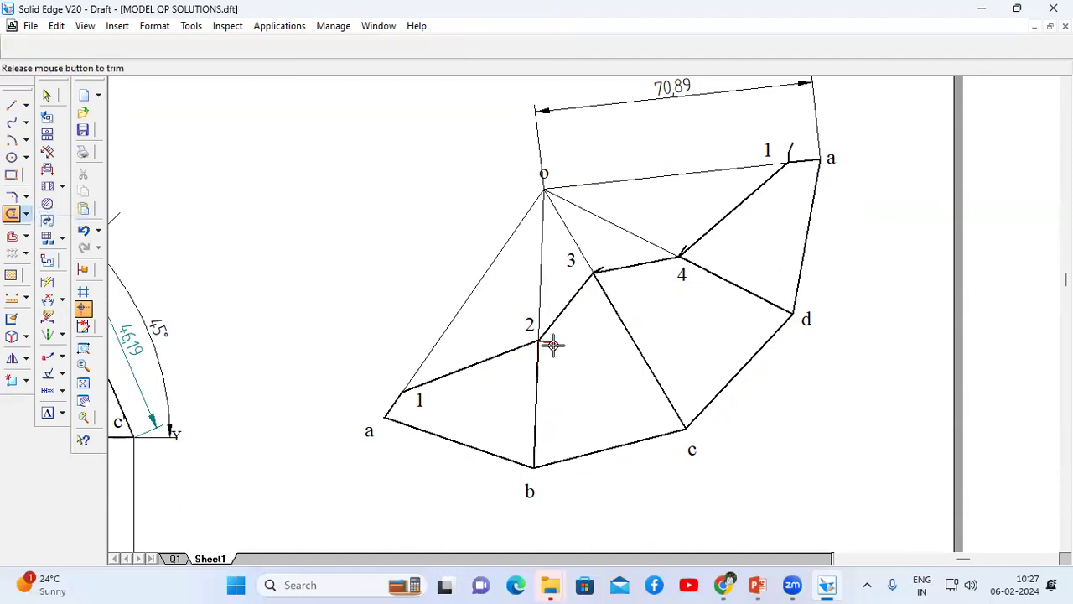
click(603, 265)
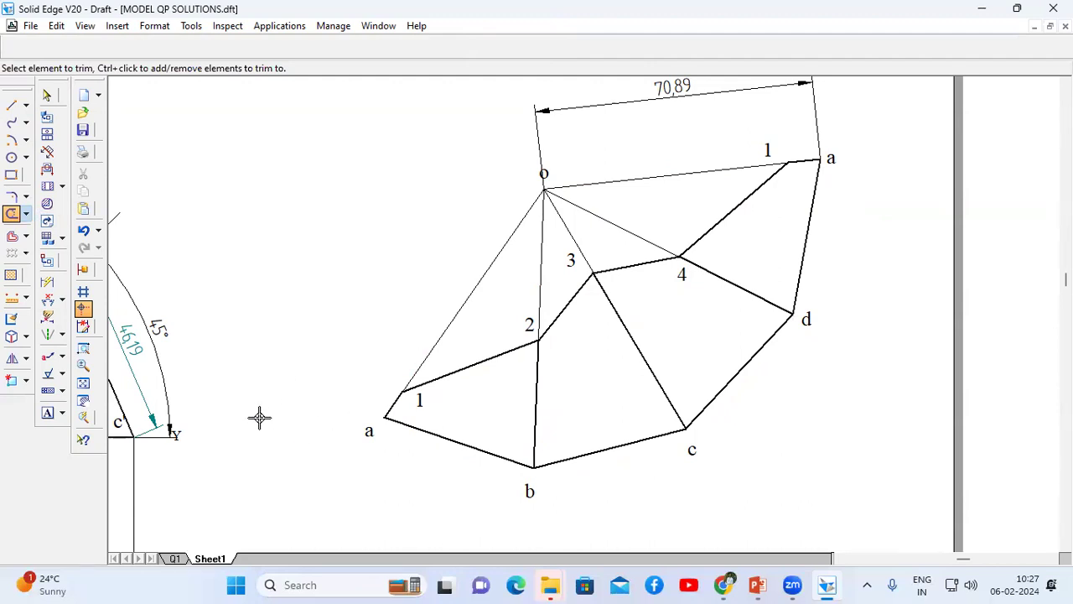
click(82, 390)
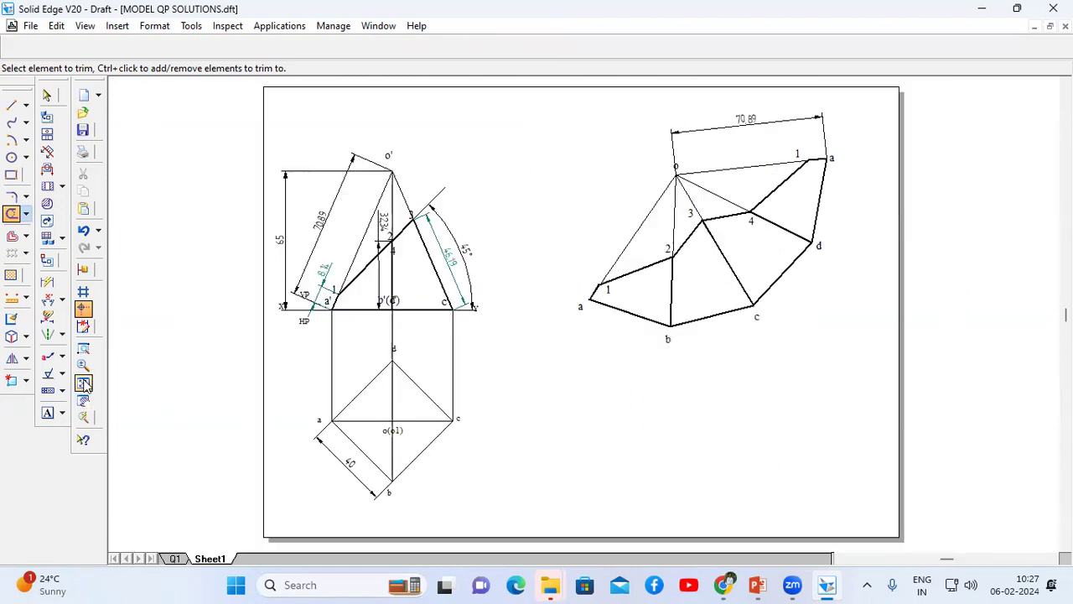
click(443, 406)
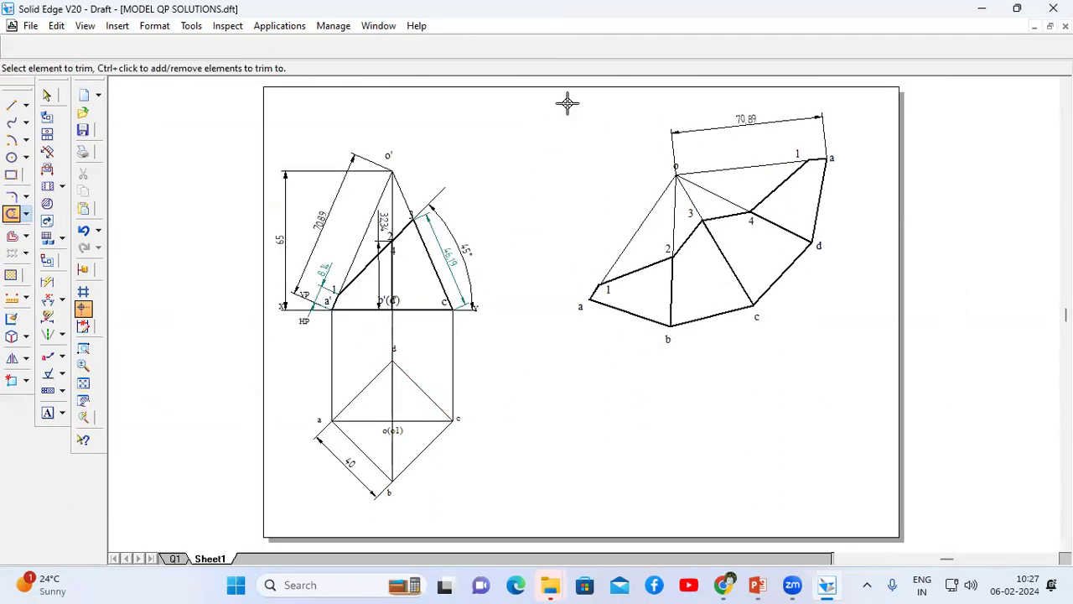